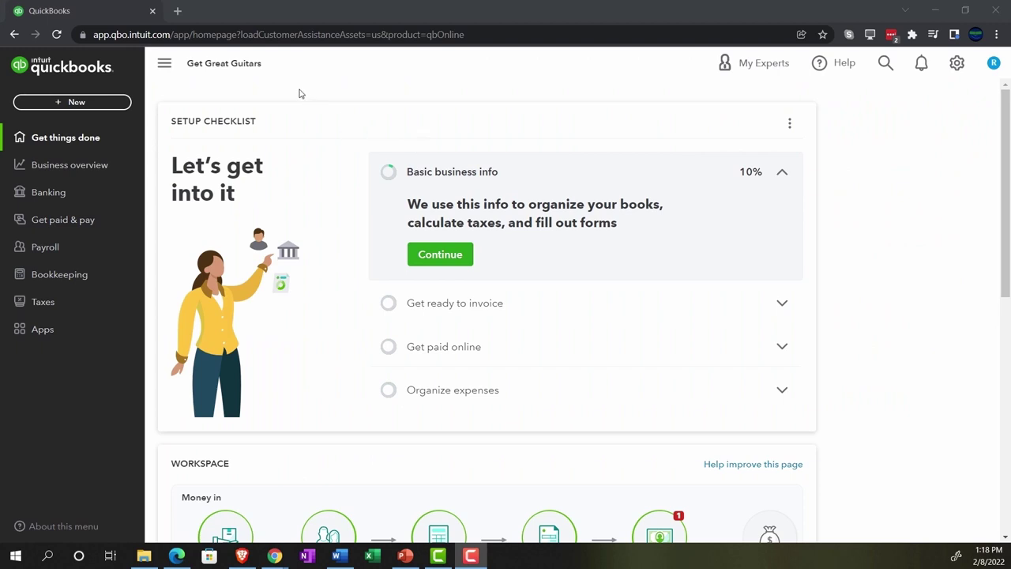
Step: Enlarge the page, view the company settings options, and compare them with the sample company's home page in Microsoft Edge
{"action": "key", "text": "ctrl+plus"}
{"action": "key", "text": "ctrl+plus"}
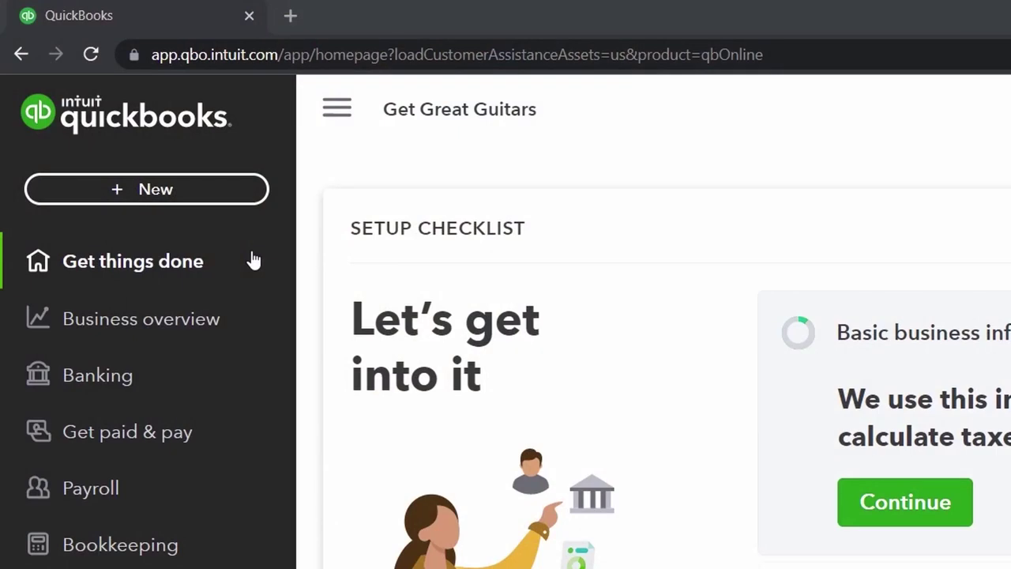
{"action": "left_click", "coordinate": [884, 112]}
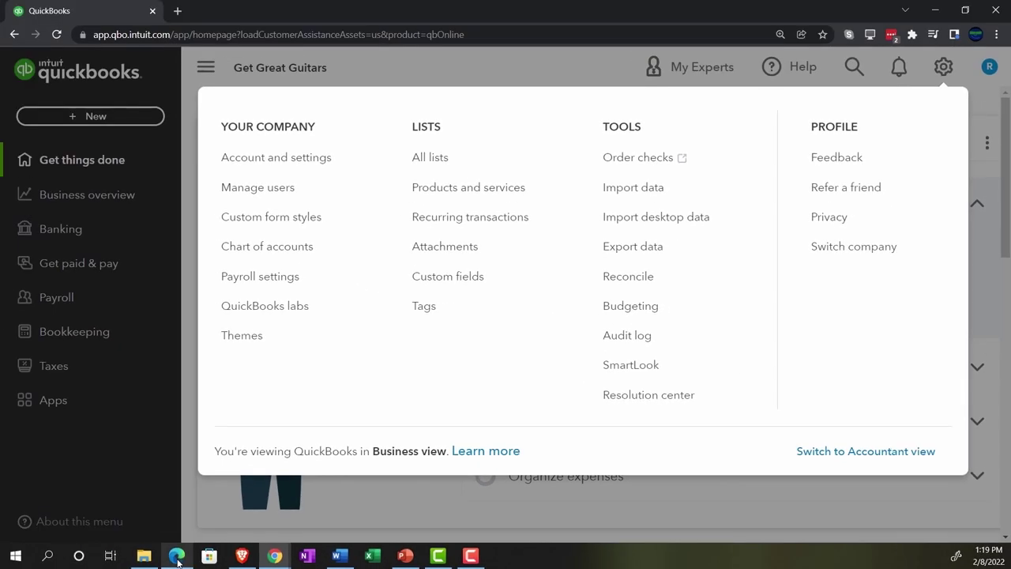
{"action": "left_click", "coordinate": [177, 556]}
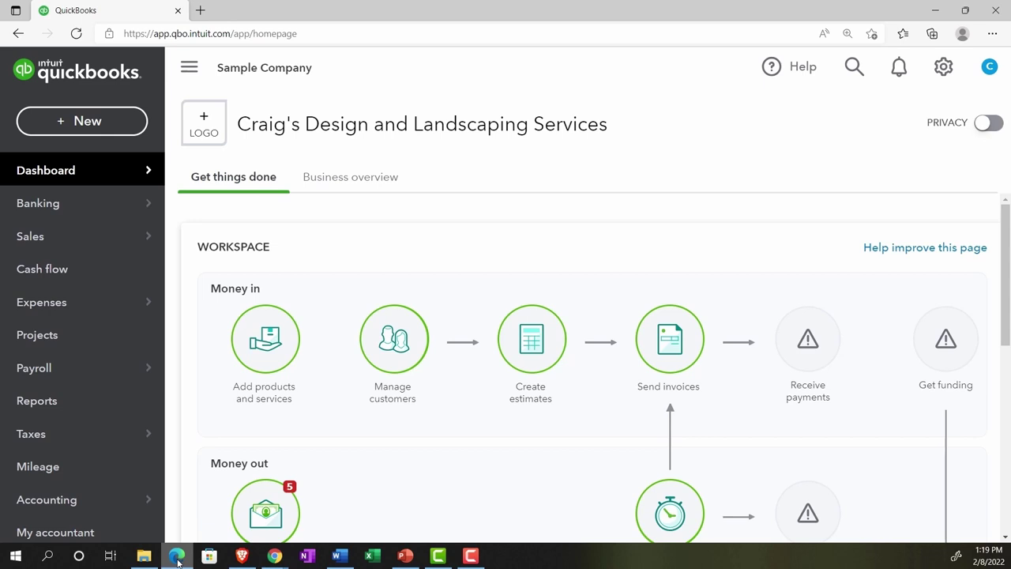
{"action": "left_click", "coordinate": [176, 556]}
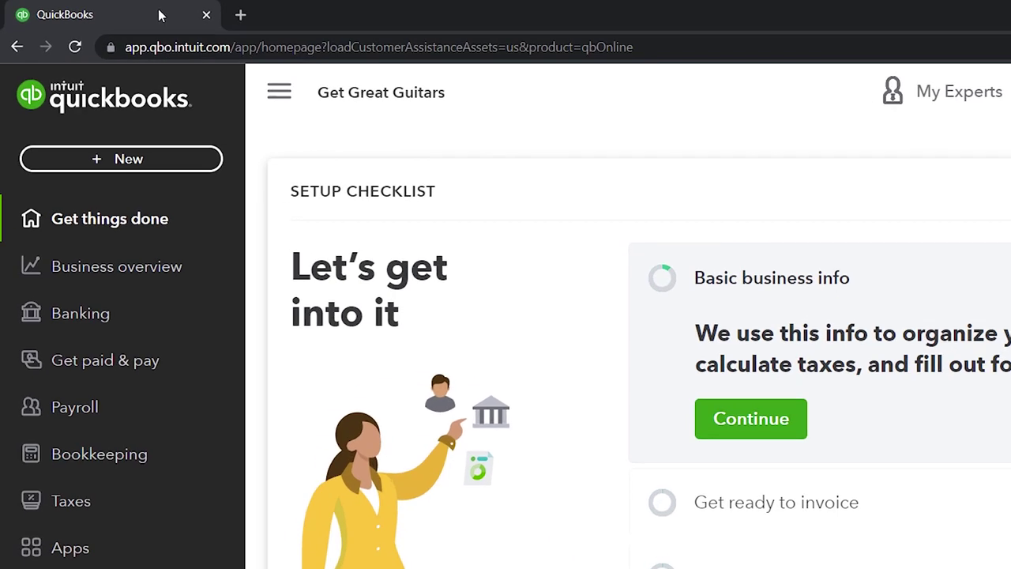
Step: Duplicate the Get Great Guitars browser tab three times so that four tabs of the company file are open
{"action": "right_click", "coordinate": [160, 15]}
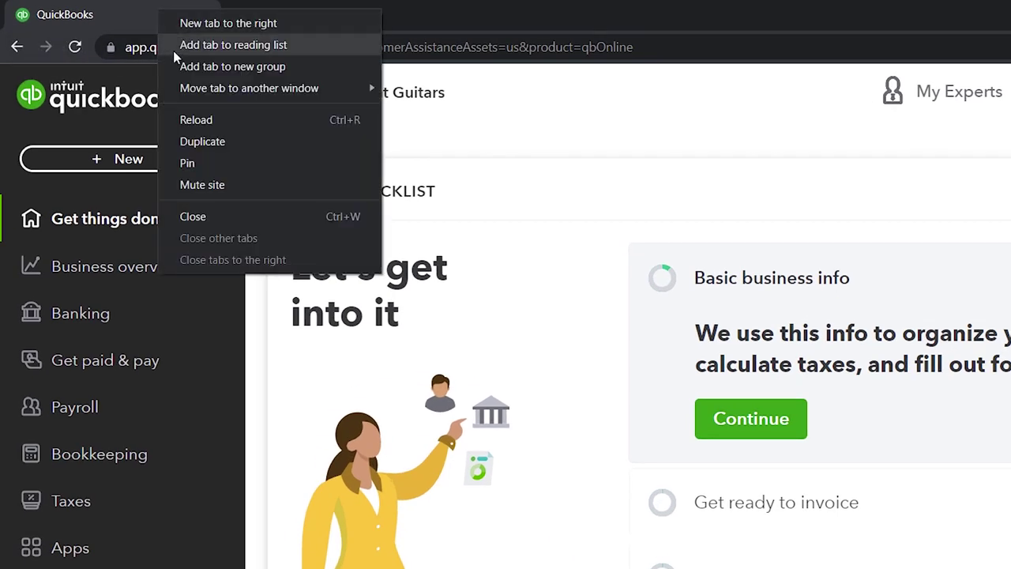
{"action": "left_click", "coordinate": [189, 141]}
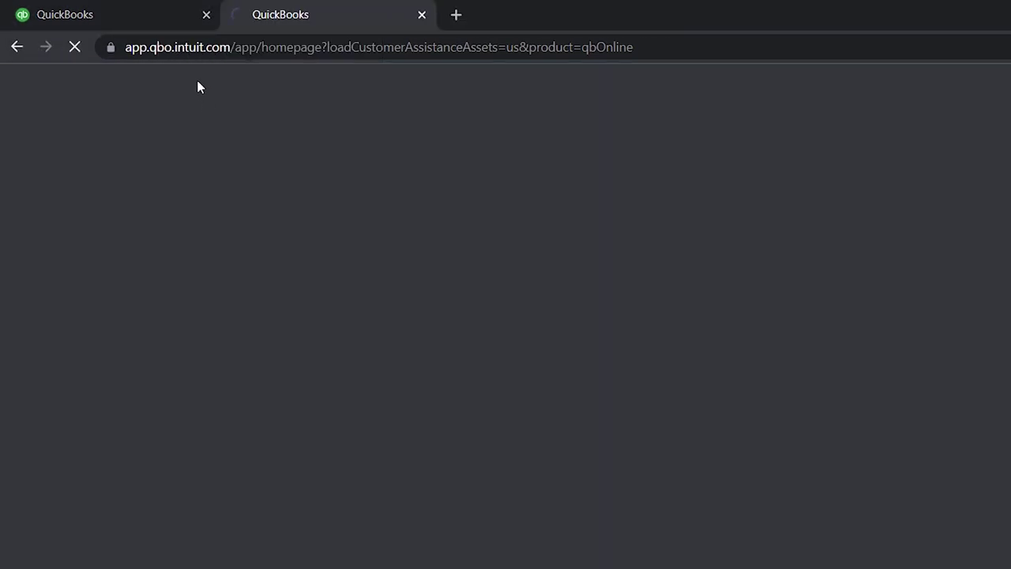
{"action": "left_click", "coordinate": [143, 15]}
{"action": "right_click", "coordinate": [142, 17]}
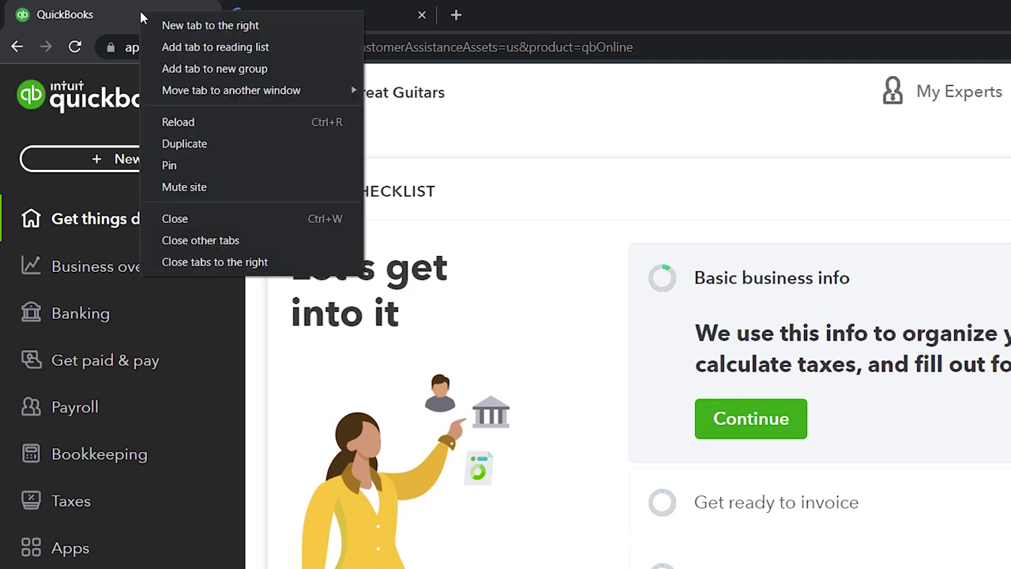
{"action": "left_click", "coordinate": [177, 144]}
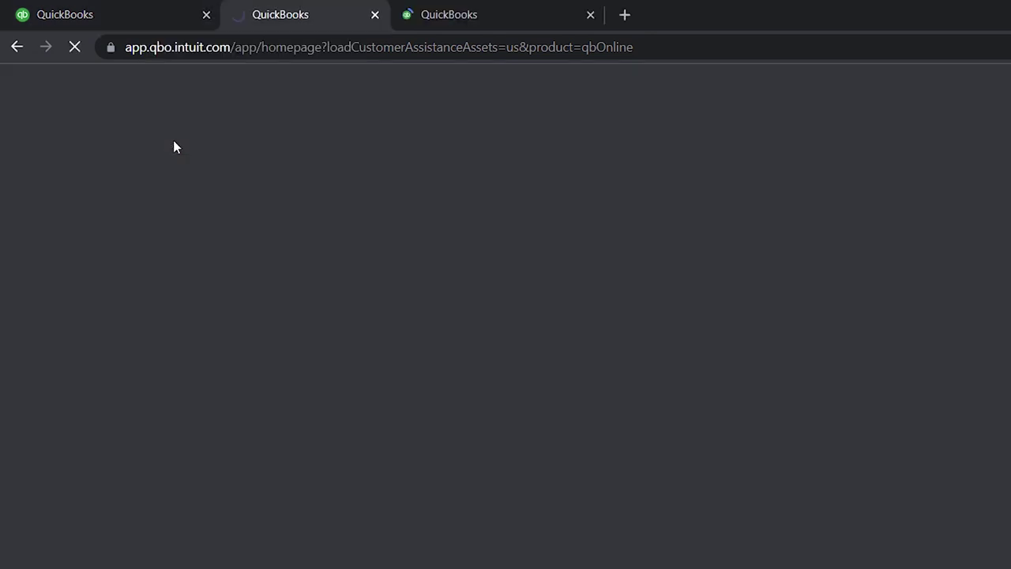
{"action": "left_click", "coordinate": [150, 14]}
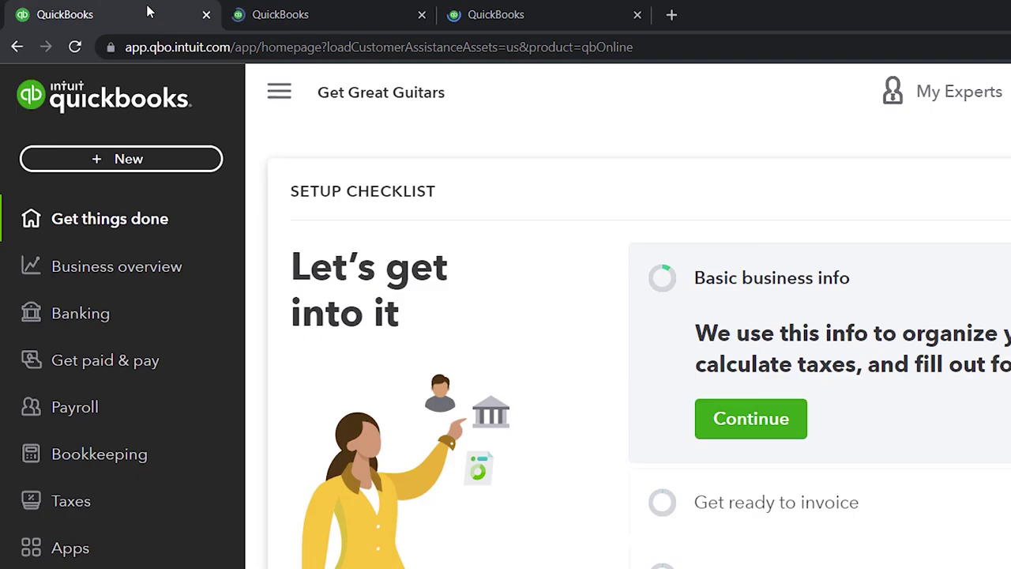
{"action": "right_click", "coordinate": [146, 16]}
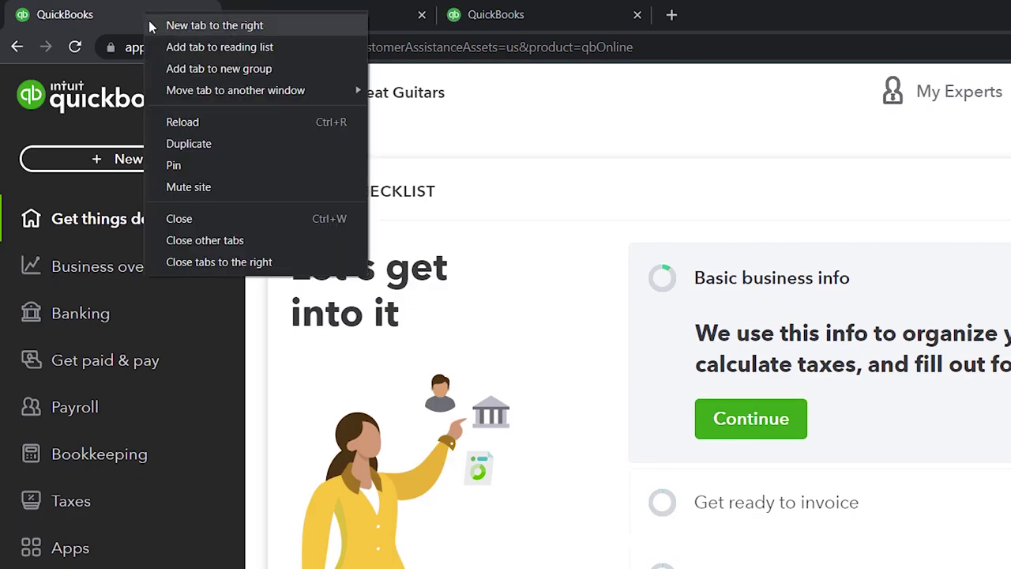
{"action": "left_click", "coordinate": [172, 142]}
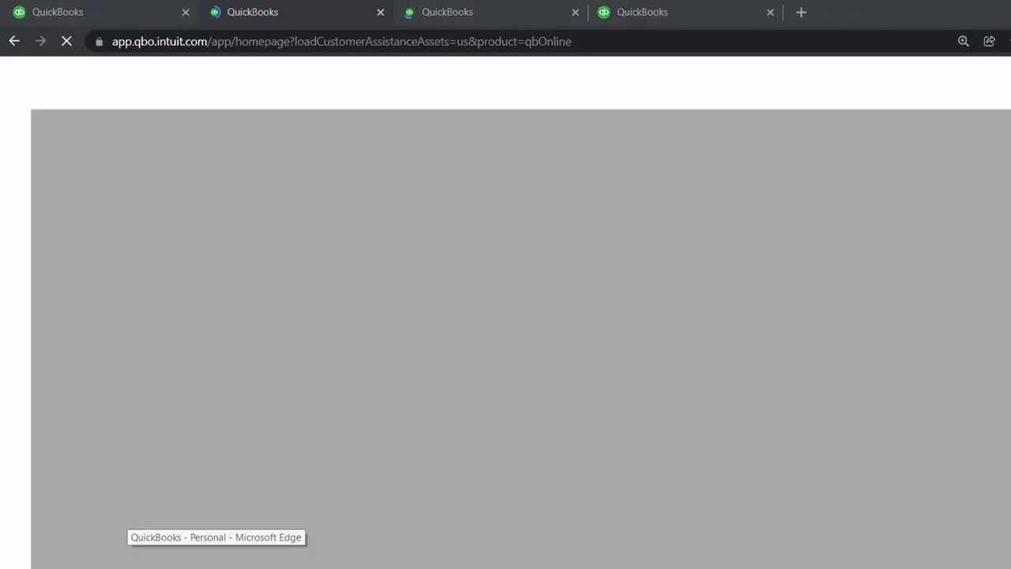
Step: Check where Reports sits in the sample company's navigation in Microsoft Edge, and return to the Get Great Guitars file
{"action": "left_click", "coordinate": [180, 558]}
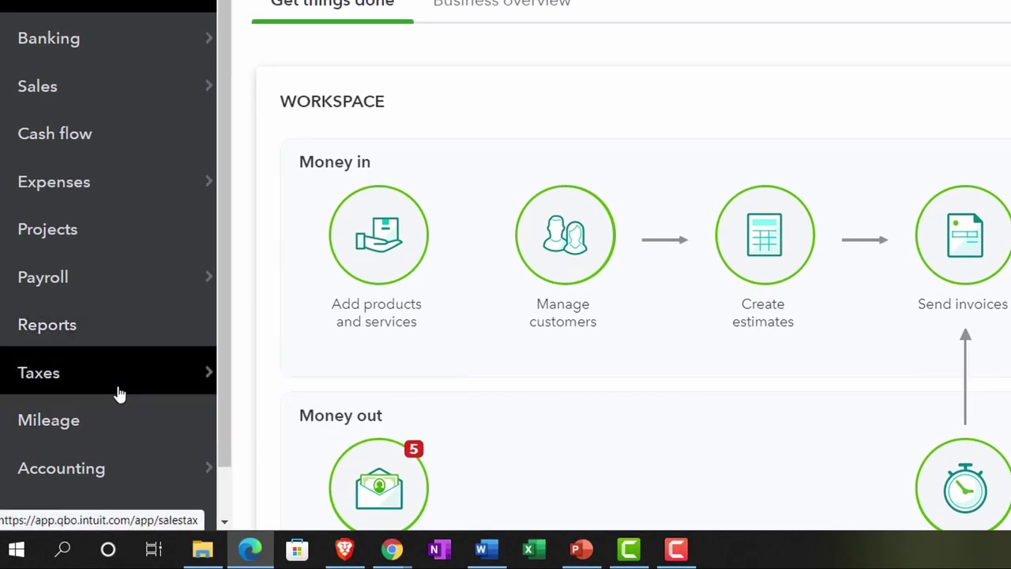
{"action": "left_click", "coordinate": [257, 549]}
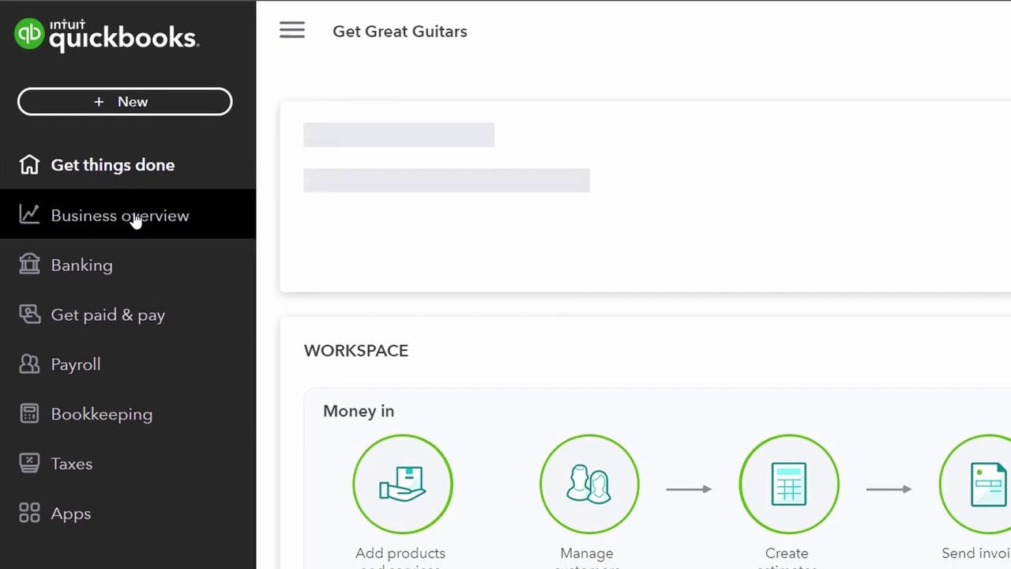
Step: Open the Balance Sheet report from the Business overview reports list, with the navigation pane collapsed
{"action": "left_click", "coordinate": [136, 218]}
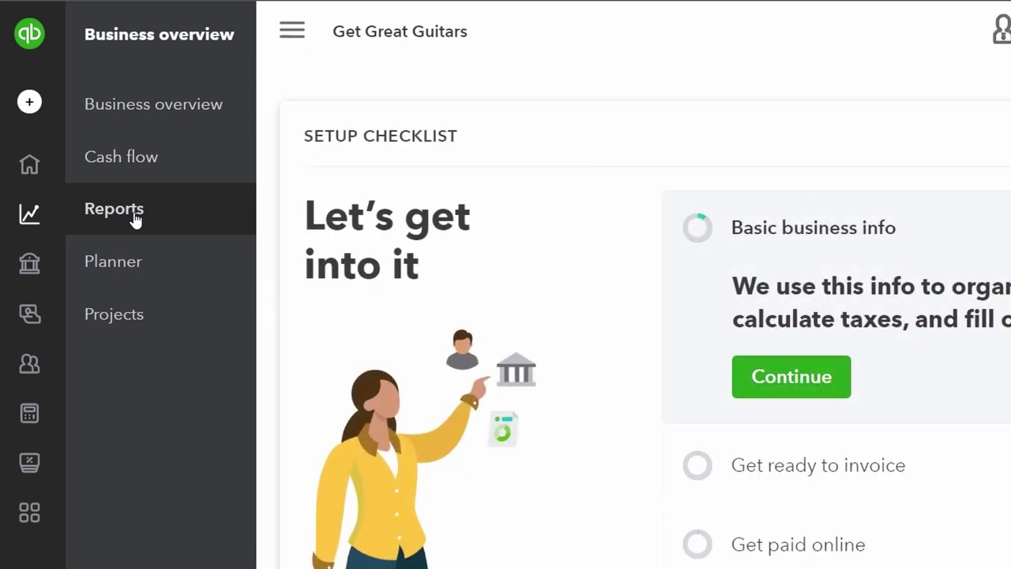
{"action": "left_click", "coordinate": [134, 218]}
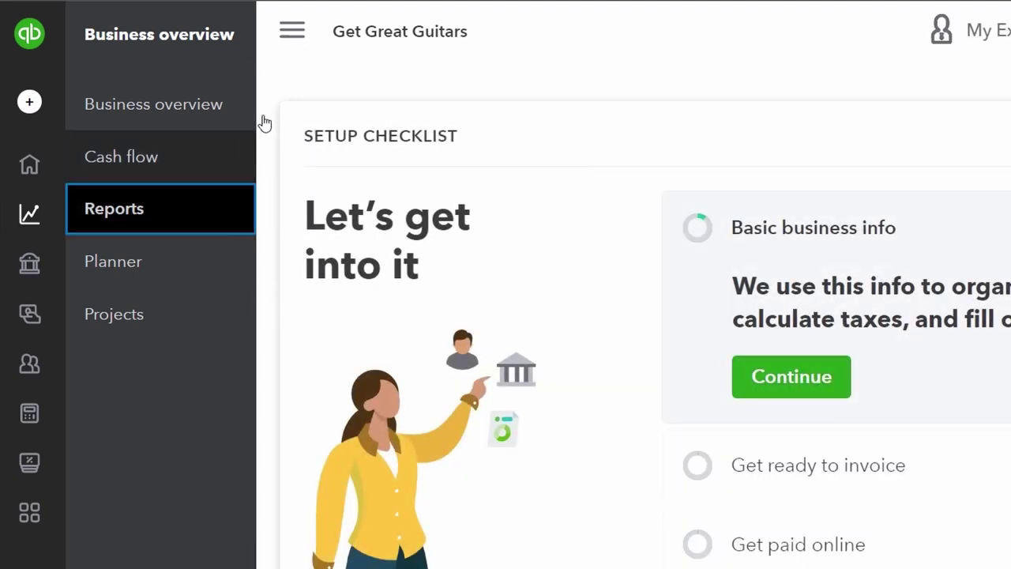
{"action": "left_click", "coordinate": [289, 41]}
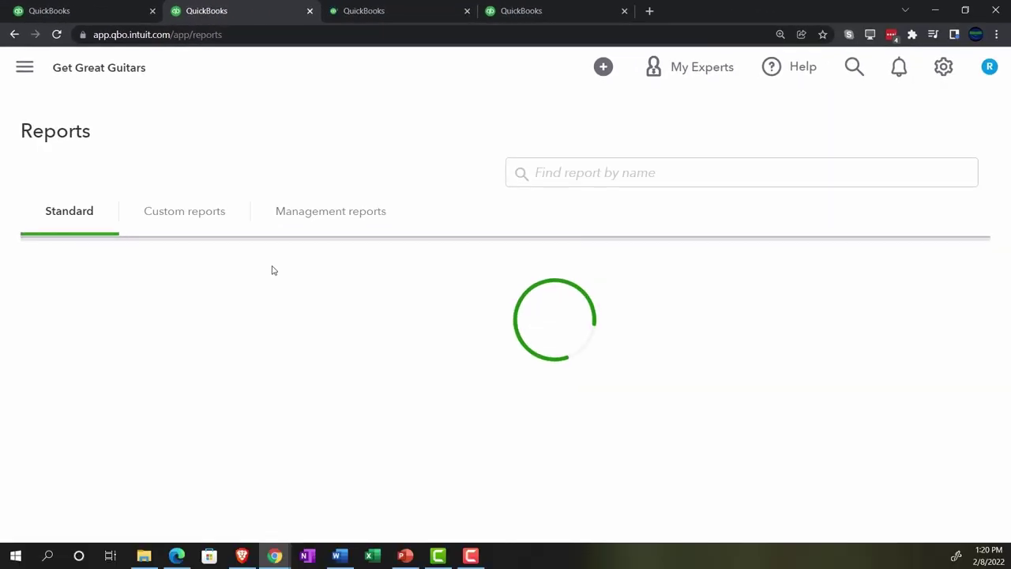
{"action": "scroll", "coordinate": [271, 269], "scroll_direction": "down", "scroll_amount": 1}
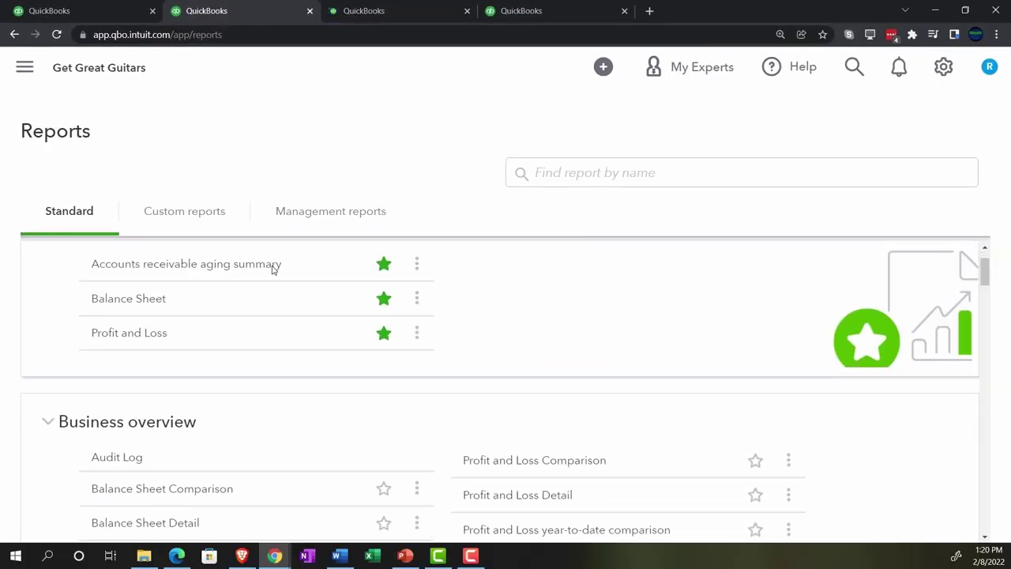
{"action": "left_click", "coordinate": [124, 306]}
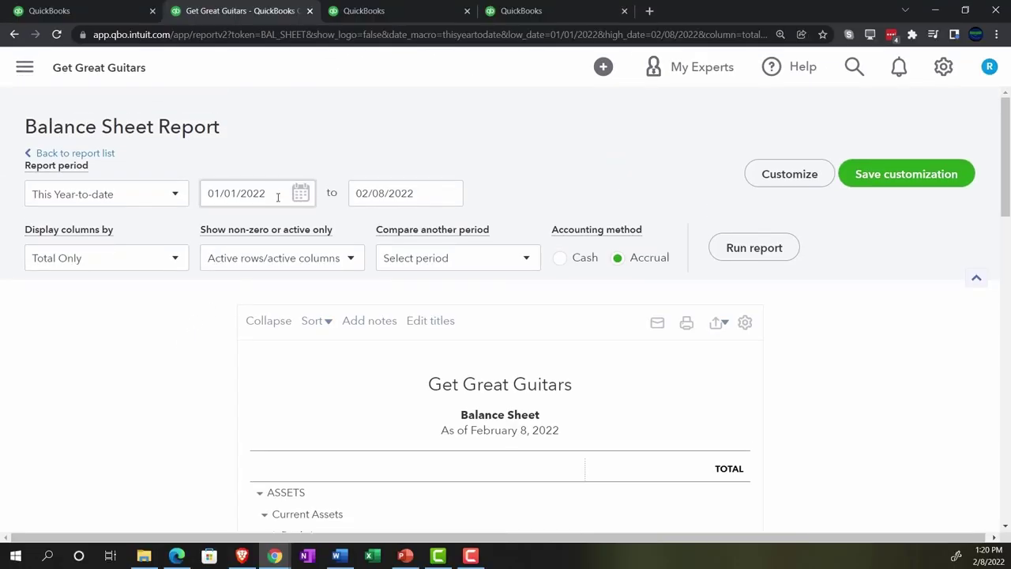
Step: Run the Balance Sheet for 01/01/2022 to 02/28/2022 with columns displayed by Months
{"action": "left_click", "coordinate": [278, 198]}
{"action": "type", "text": "01/01/202"}
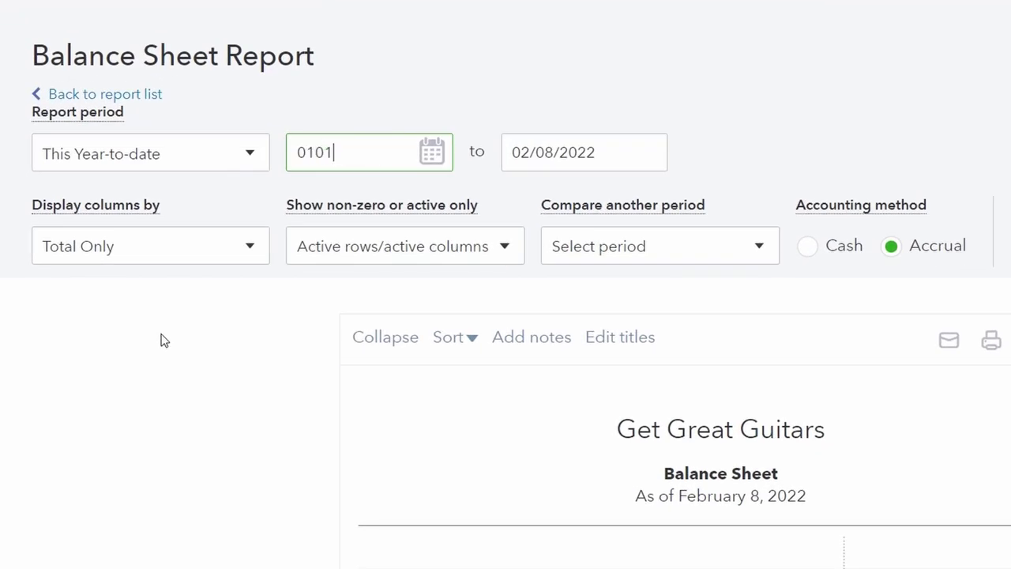
{"action": "key", "text": "Tab"}
{"action": "type", "text": "02/28/202"}
{"action": "key", "text": "Tab"}
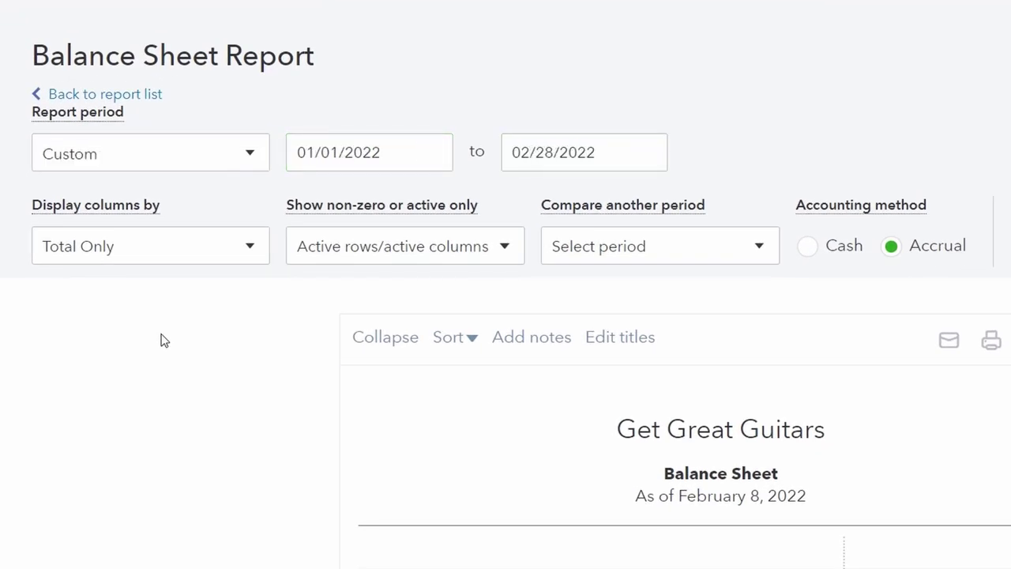
{"action": "left_click", "coordinate": [244, 259]}
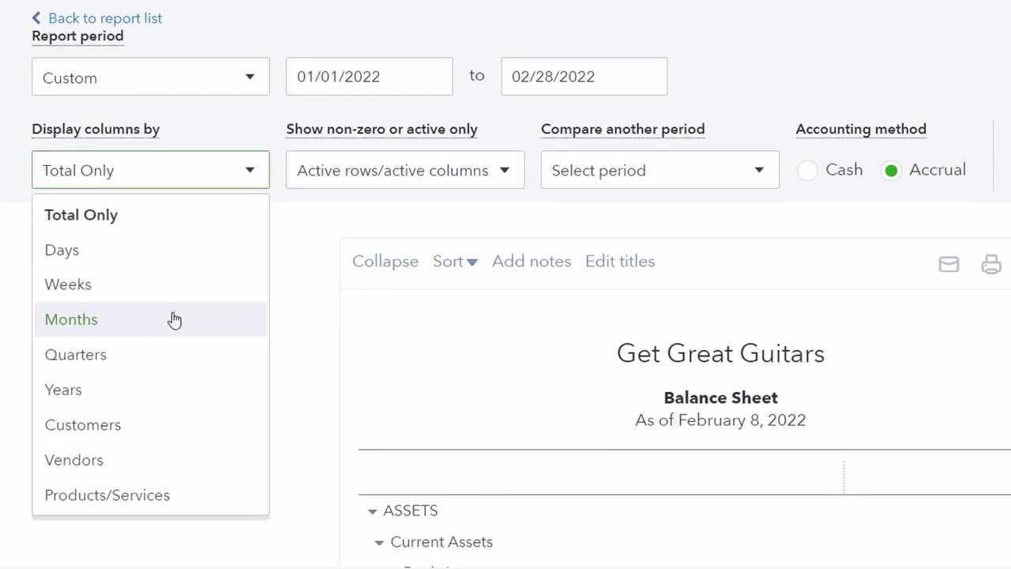
{"action": "left_click", "coordinate": [173, 319]}
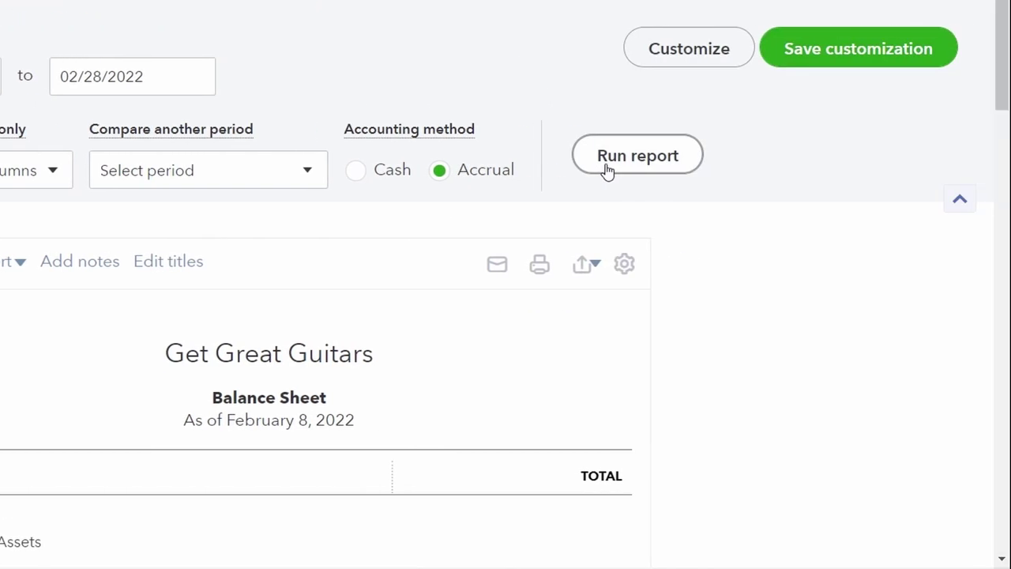
{"action": "left_click", "coordinate": [607, 169]}
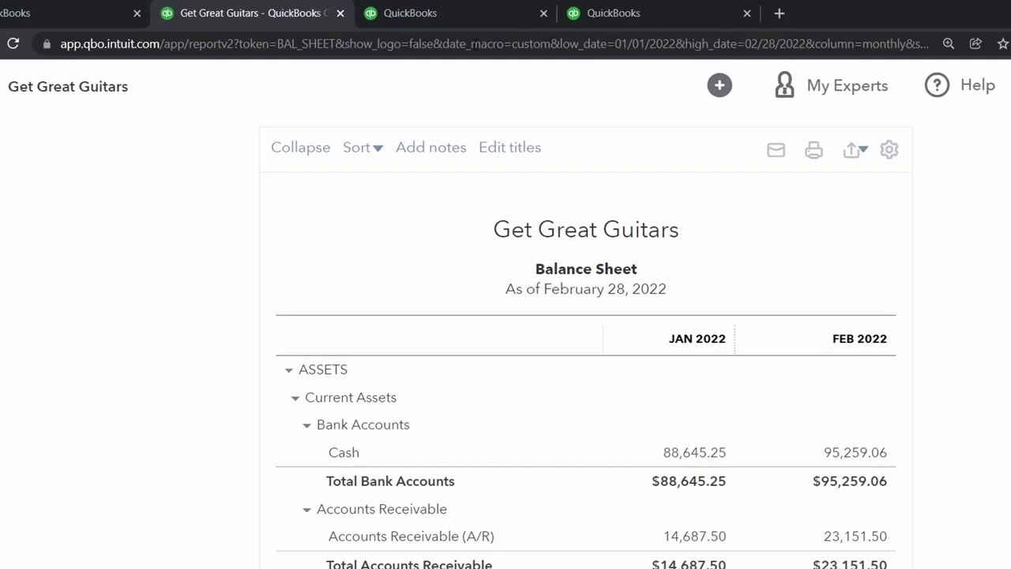
Step: Open the Profit and Loss report in the third browser tab, with the navigation pane collapsed
{"action": "left_click", "coordinate": [471, 20]}
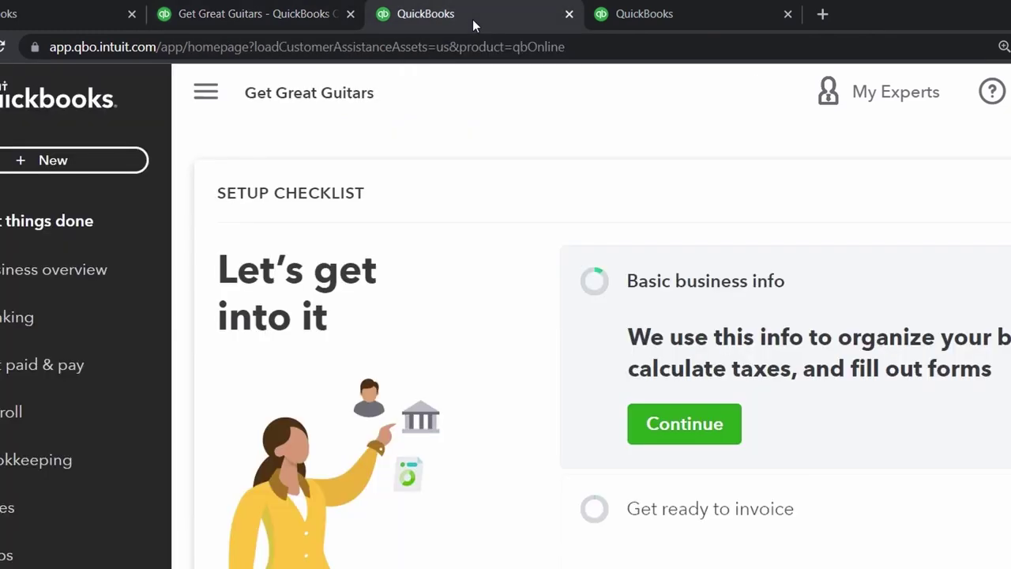
{"action": "left_click", "coordinate": [152, 266]}
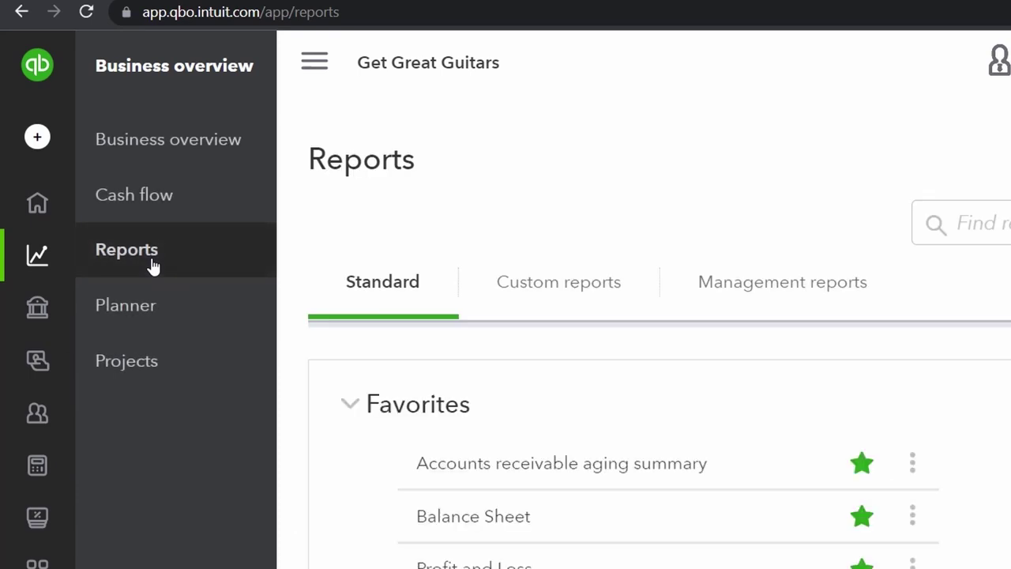
{"action": "left_click", "coordinate": [304, 68]}
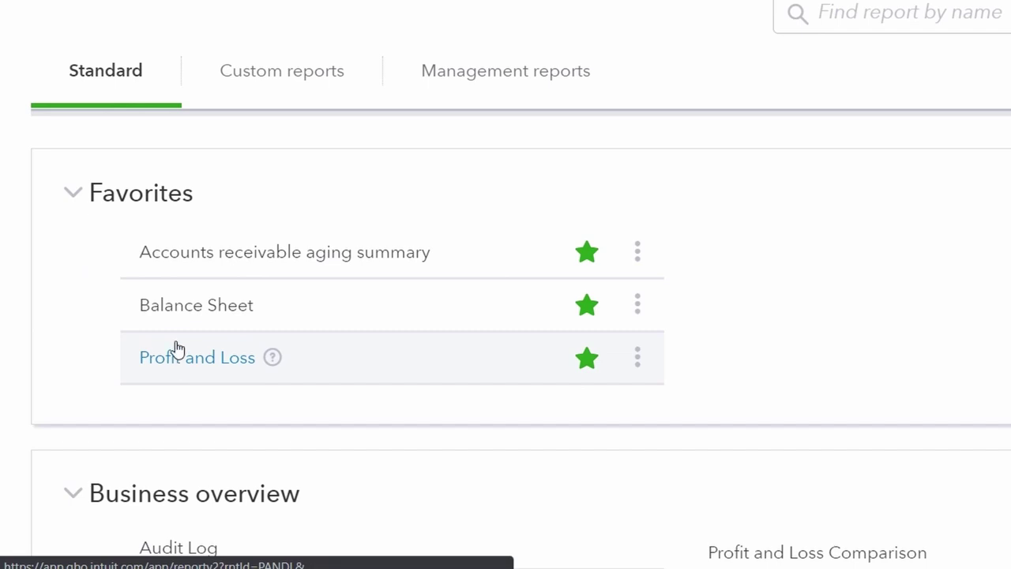
{"action": "left_click", "coordinate": [173, 353]}
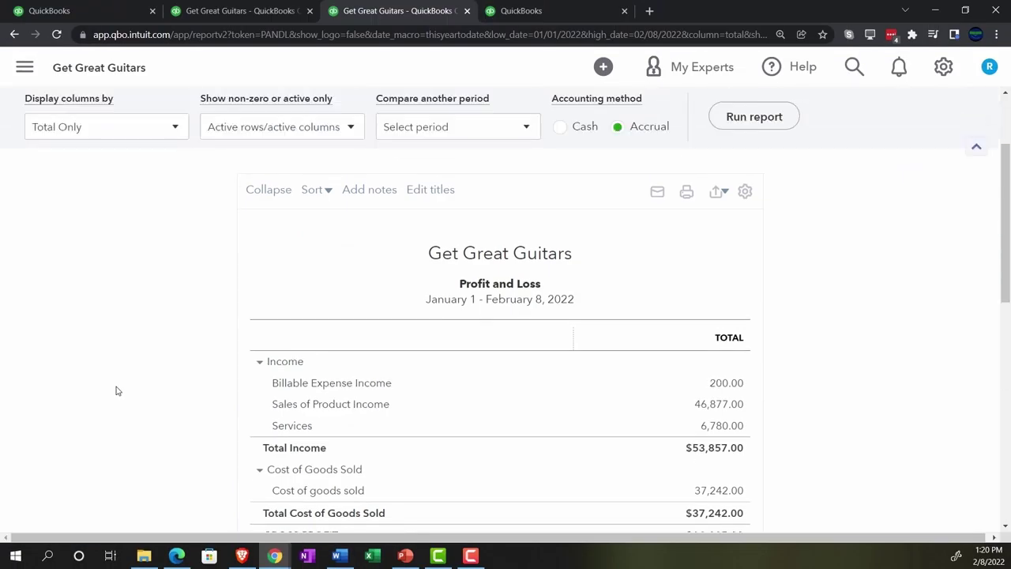
Step: Run the Profit and Loss report for 01/01/2022 to 02/28/2022 with columns displayed by Months
{"action": "scroll", "coordinate": [115, 390], "scroll_direction": "up", "scroll_amount": 5}
{"action": "key", "text": "ctrl+a"}
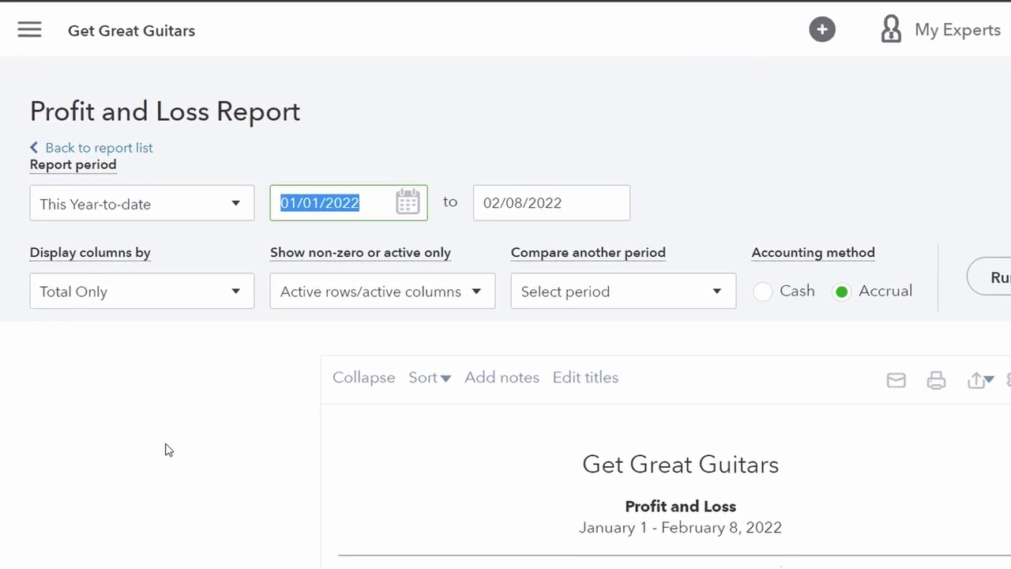
{"action": "type", "text": "010122"}
{"action": "key", "text": "Tab"}
{"action": "type", "text": "02/28/202"}
{"action": "key", "text": "Tab"}
{"action": "left_click", "coordinate": [234, 296]}
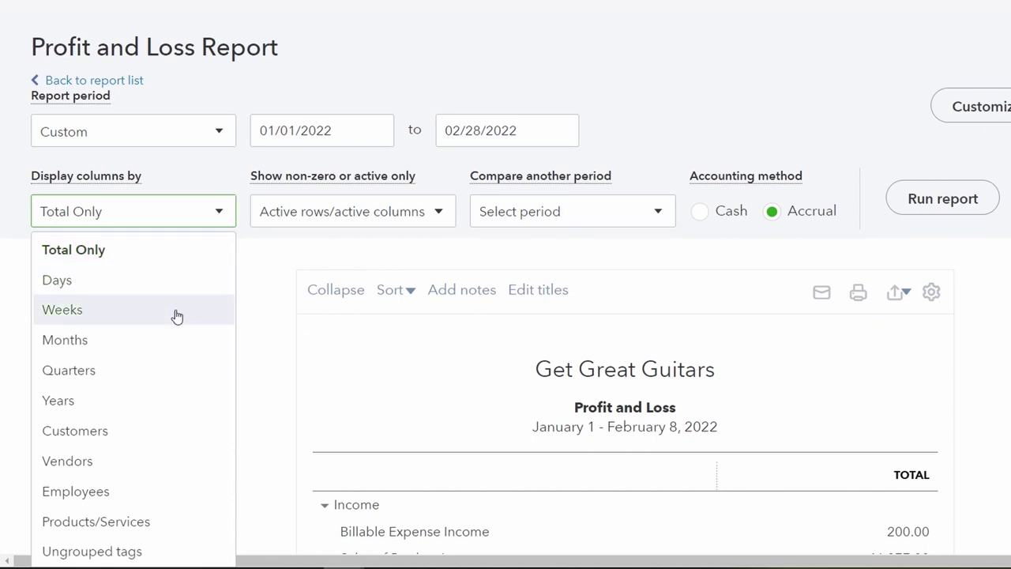
{"action": "left_click", "coordinate": [170, 341]}
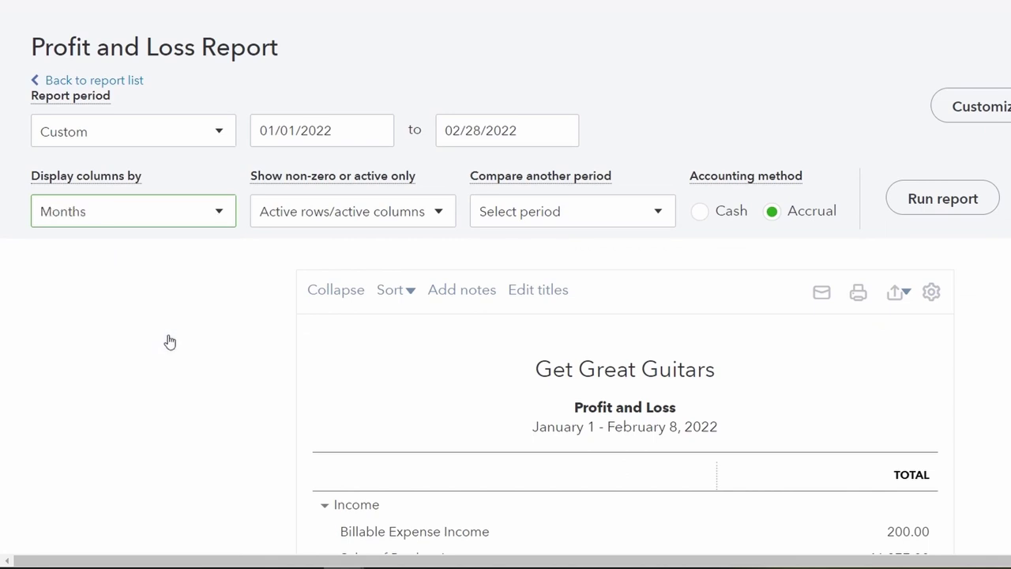
{"action": "left_click", "coordinate": [942, 199]}
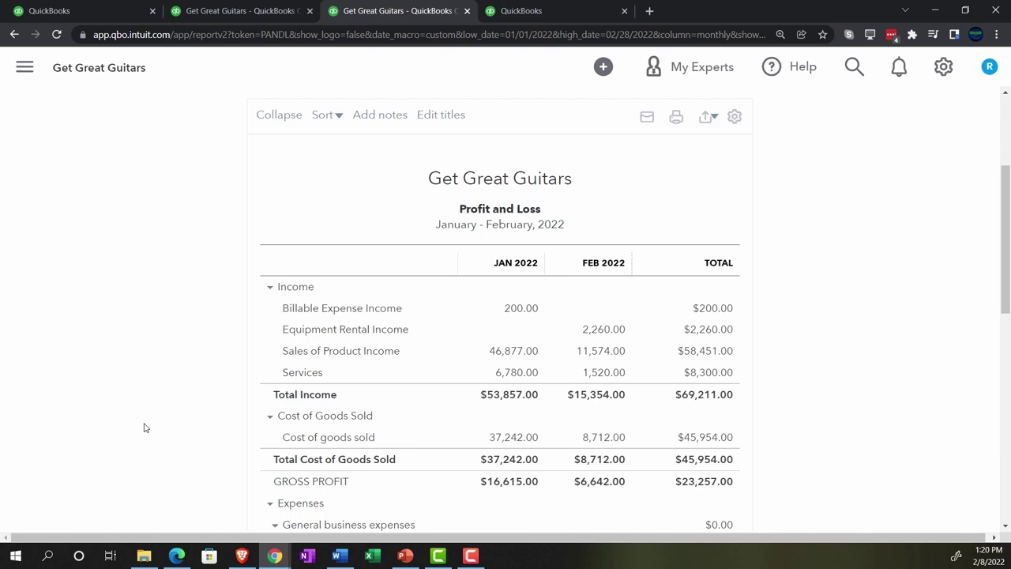
Step: Enlarge the Profit and Loss report and review its January and February income, cost of goods sold and expense lines
{"action": "key", "text": "ctrl+plus"}
{"action": "key", "text": "ctrl+plus"}
{"action": "key", "text": "ctrl+plus"}
{"action": "key", "text": "ctrl+plus"}
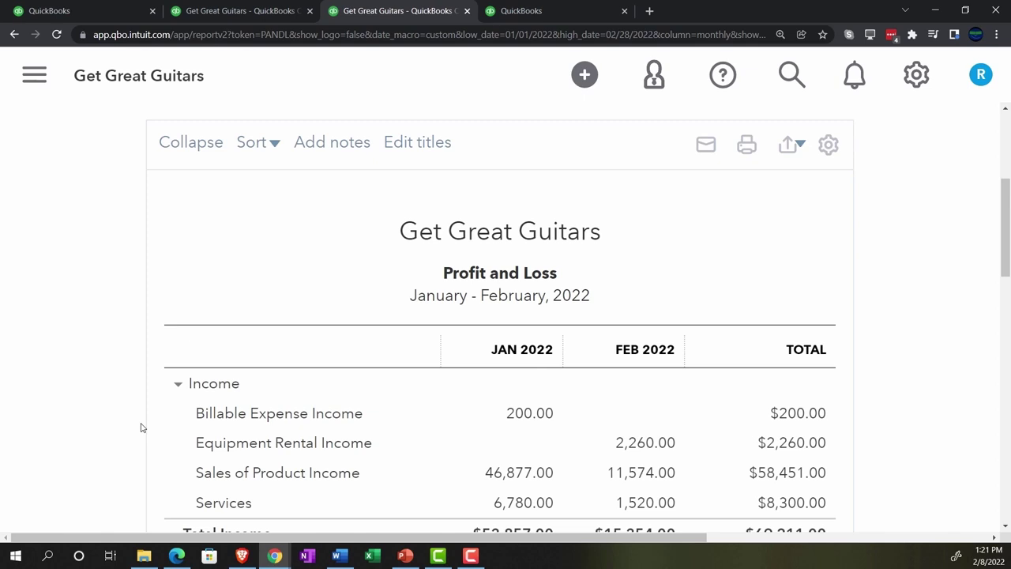
{"action": "scroll", "coordinate": [140, 428], "scroll_direction": "down", "scroll_amount": 5}
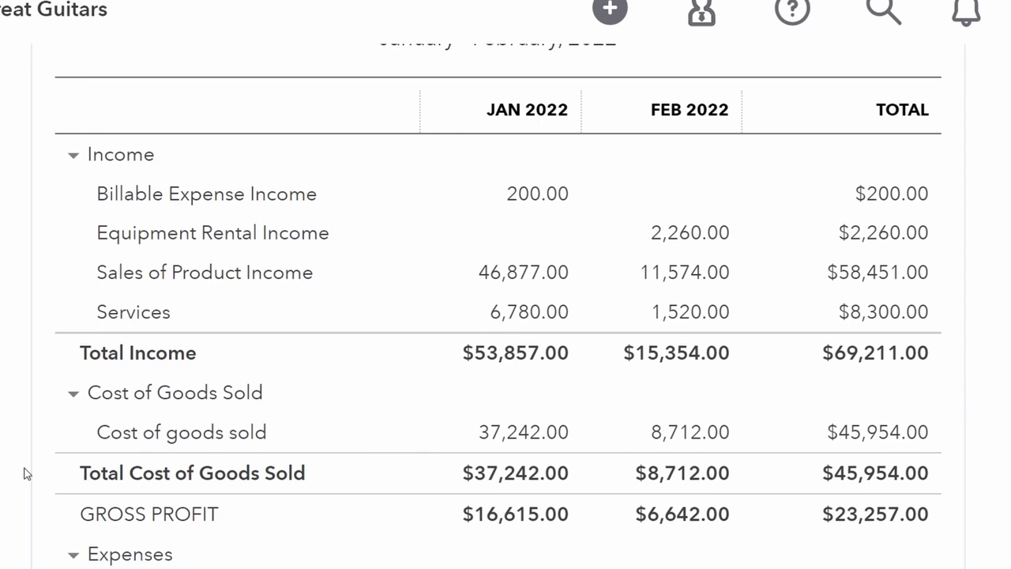
{"action": "scroll", "coordinate": [26, 472], "scroll_direction": "down", "scroll_amount": 3}
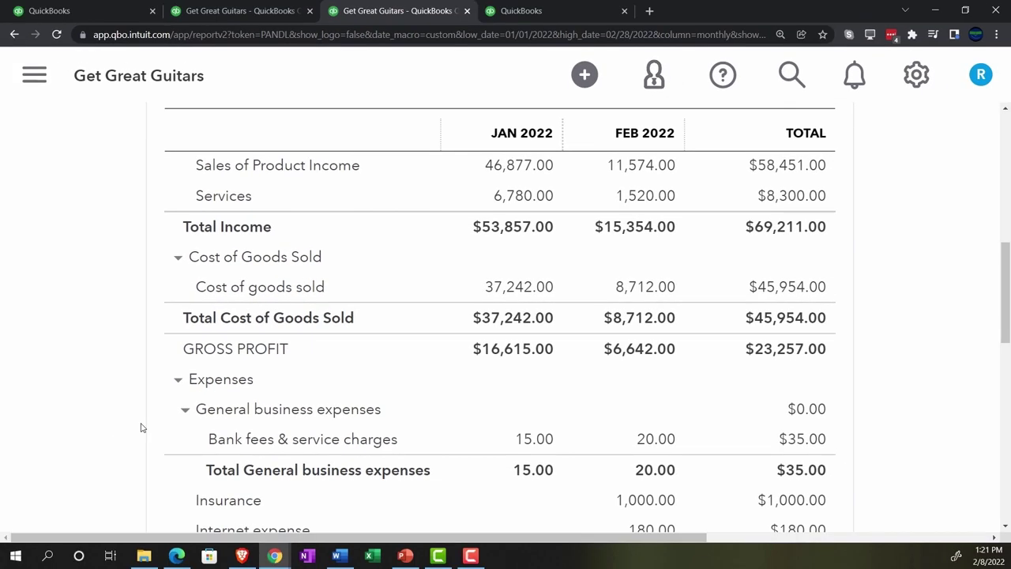
{"action": "scroll", "coordinate": [142, 427], "scroll_direction": "up", "scroll_amount": 5}
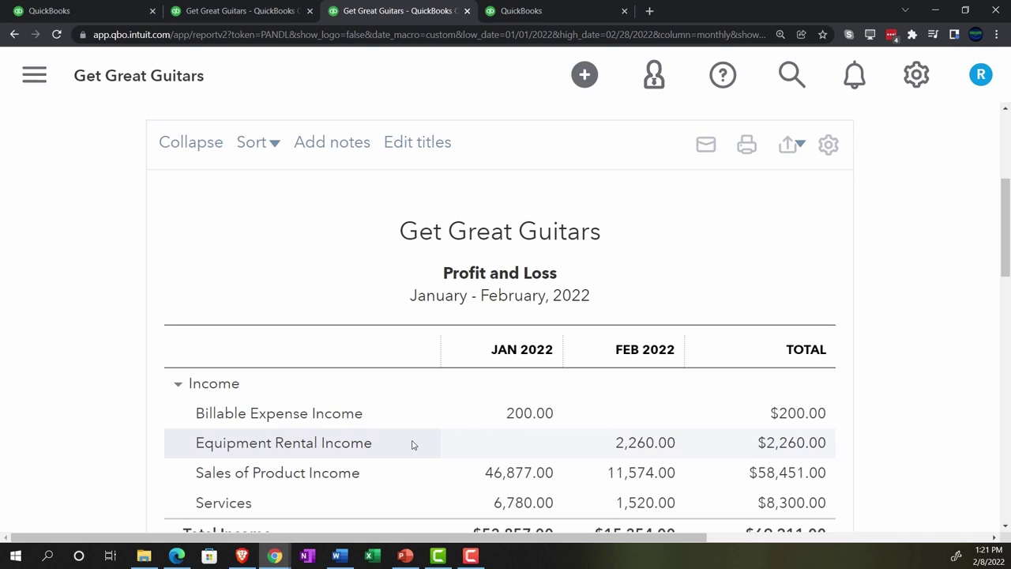
Step: Open the Budgets list from the company tools in the first browser tab, with the page zoom reduced
{"action": "left_click", "coordinate": [96, 15]}
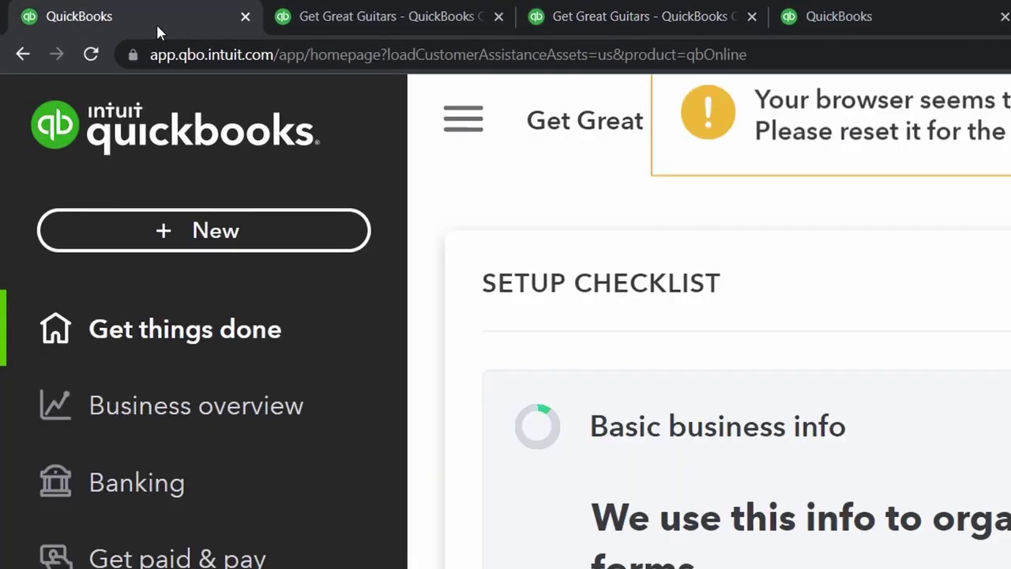
{"action": "key", "text": "ctrl+minus"}
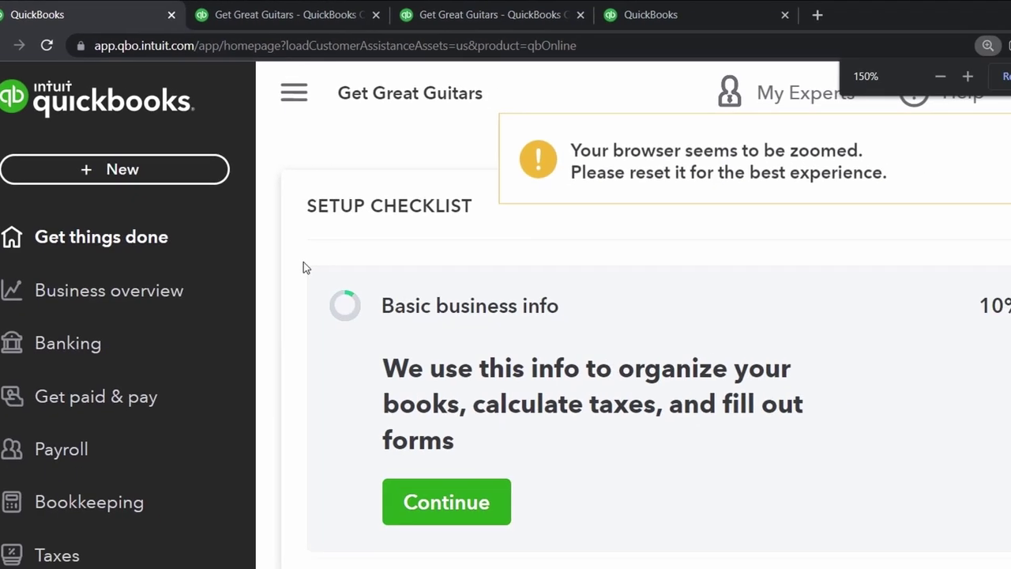
{"action": "key", "text": "ctrl+minus"}
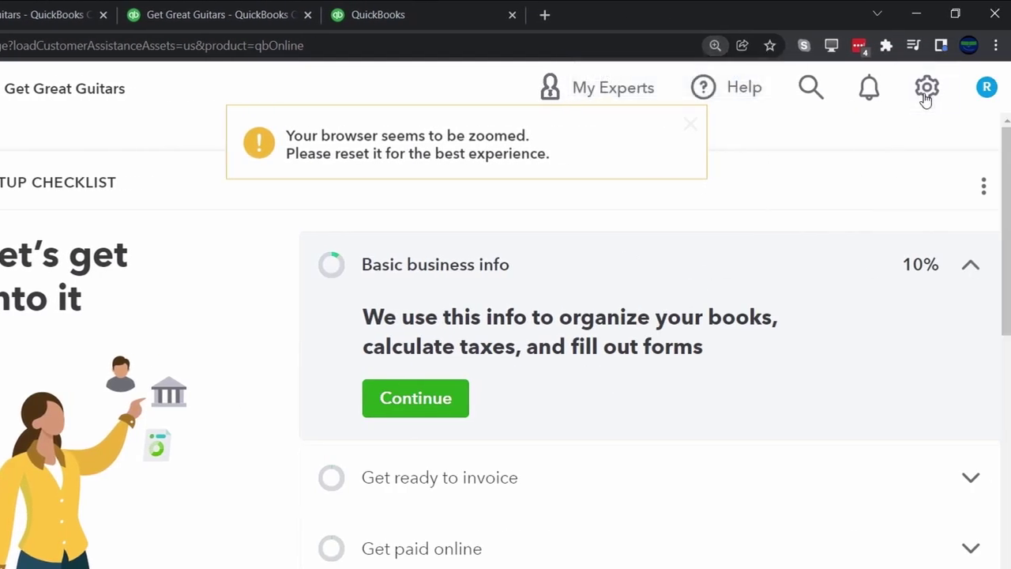
{"action": "left_click", "coordinate": [925, 94]}
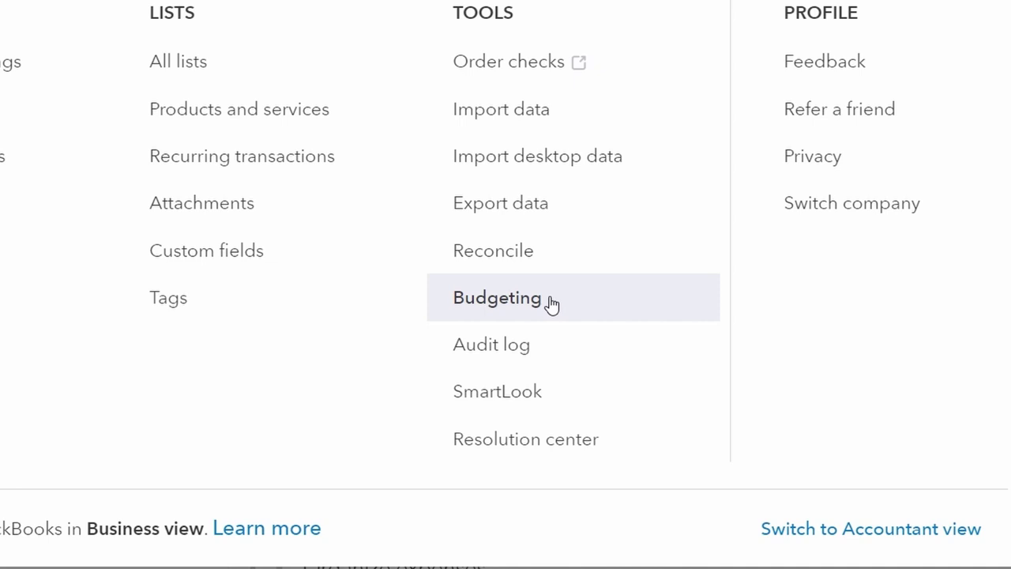
{"action": "left_click", "coordinate": [551, 302]}
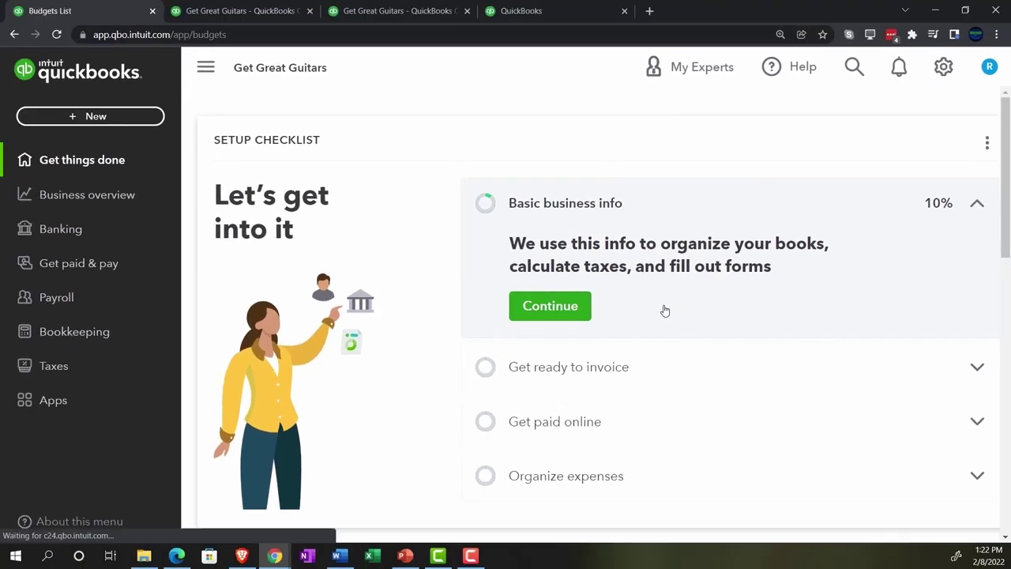
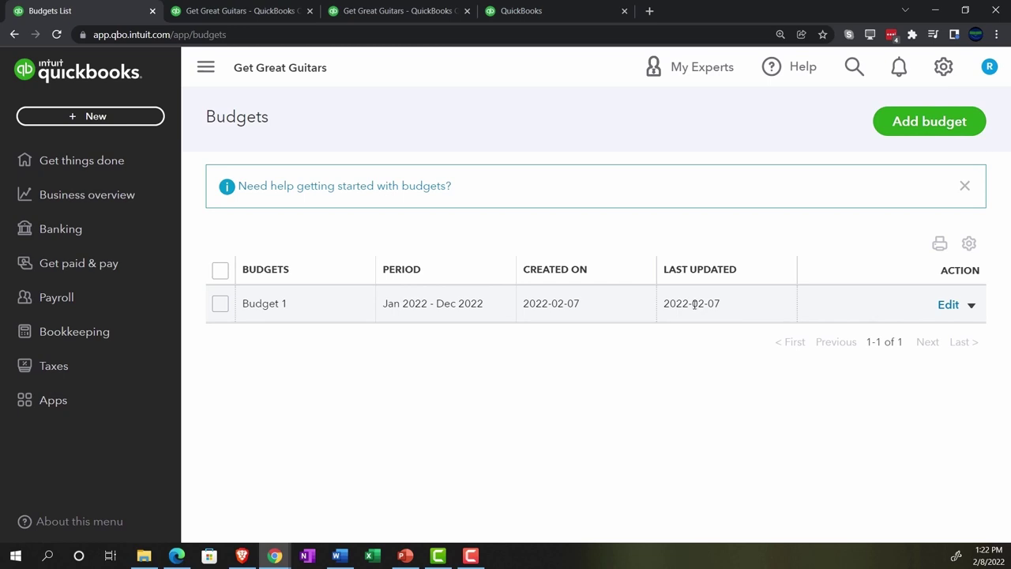
Step: Open the Reports page in the fourth browser tab, with the navigation pane collapsed
{"action": "left_click", "coordinate": [261, 11]}
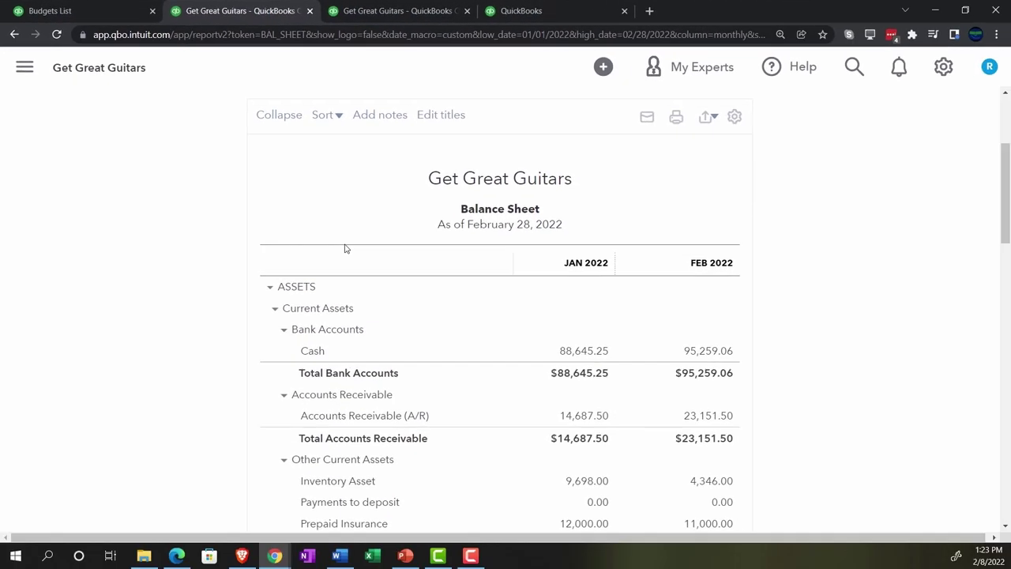
{"action": "left_click", "coordinate": [509, 10]}
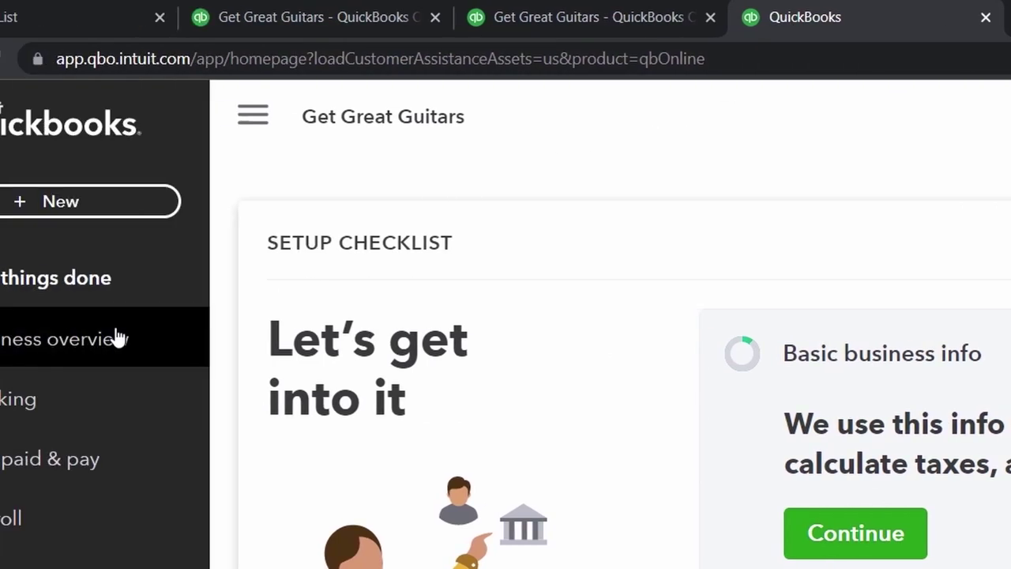
{"action": "left_click", "coordinate": [160, 356]}
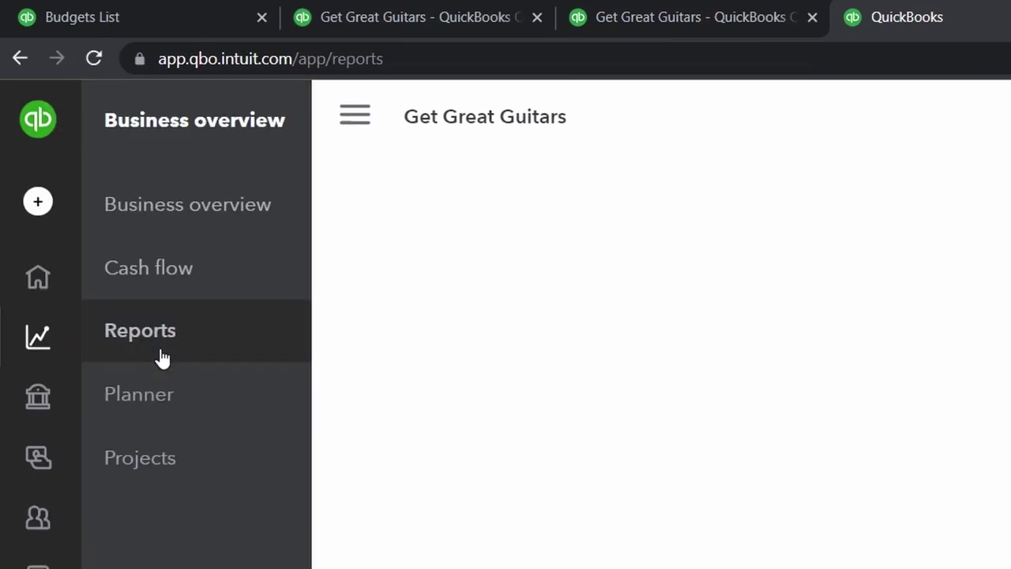
{"action": "left_click", "coordinate": [346, 134]}
Step: Search the reports for "bud" and open the Budget Overview report
{"action": "left_click", "coordinate": [971, 299]}
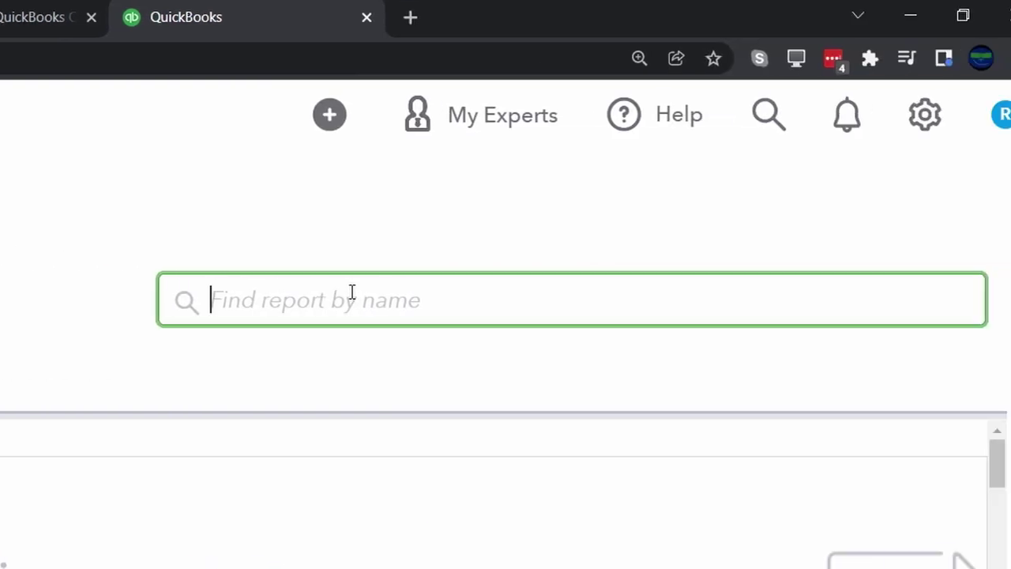
{"action": "type", "text": "bud"}
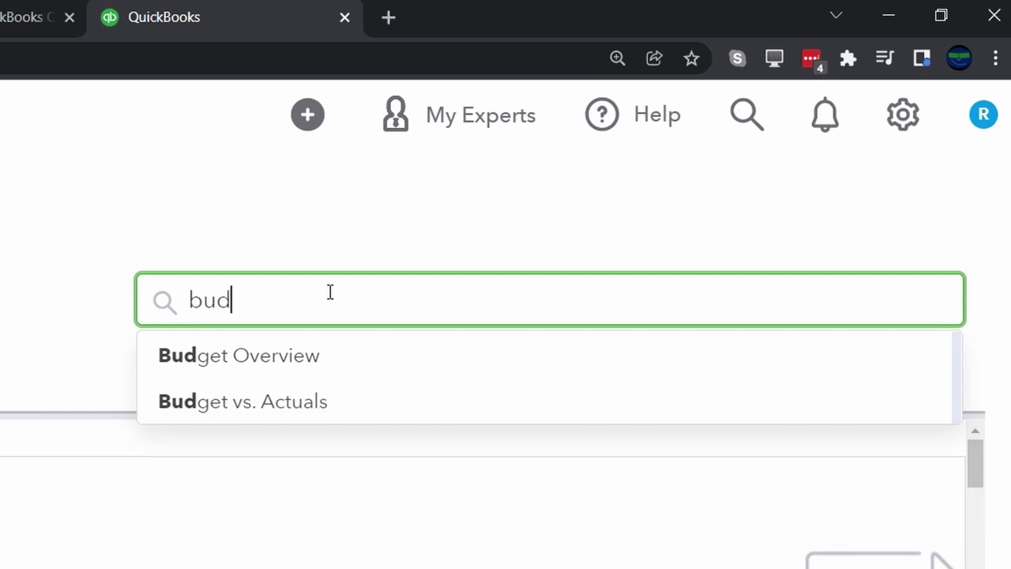
{"action": "key", "text": "Down"}
{"action": "left_click", "coordinate": [339, 357]}
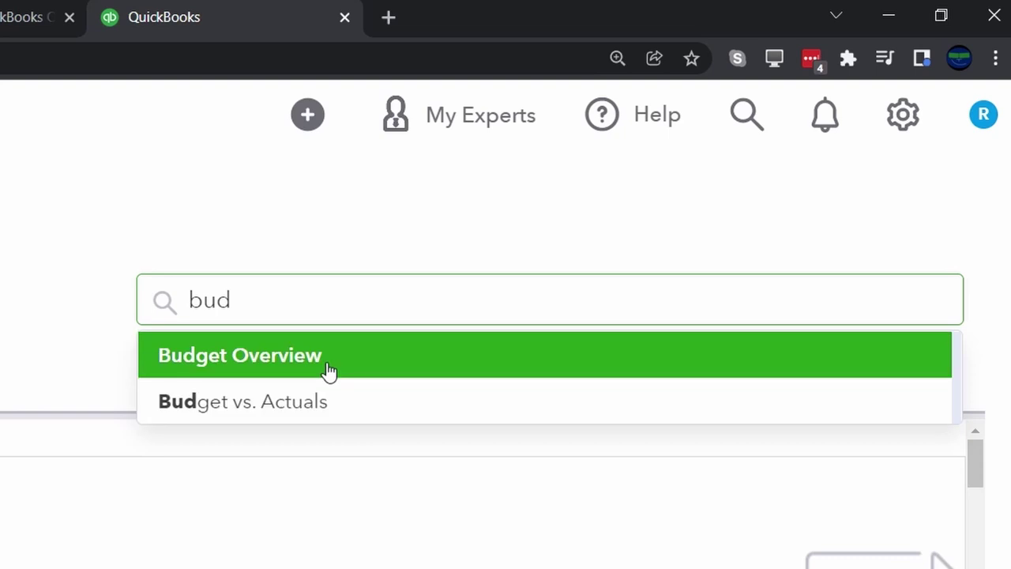
{"action": "left_click", "coordinate": [328, 371]}
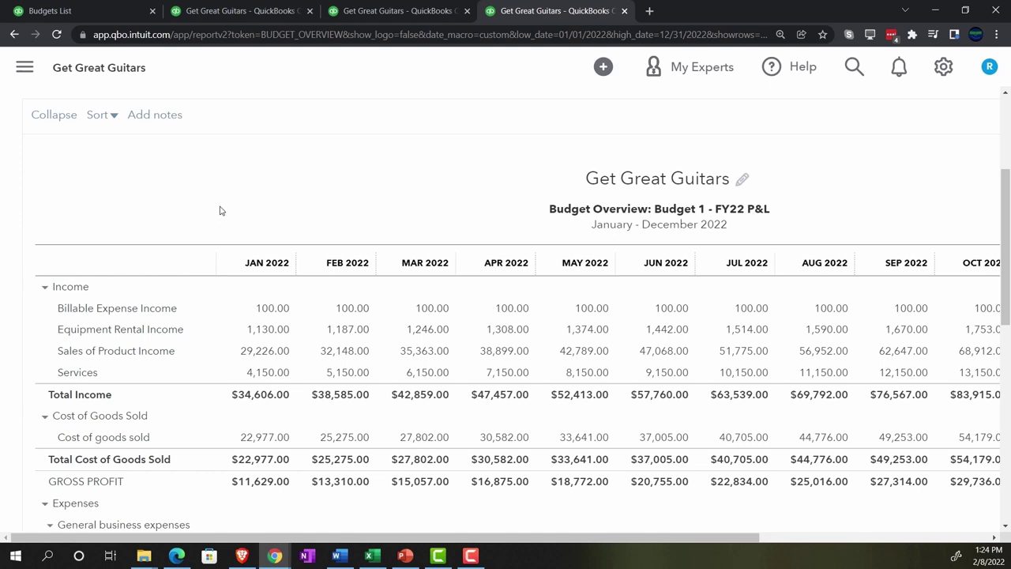
Step: Examine the Budget Overview's budget choices and its report customization options for period, number format and rows/columns
{"action": "scroll", "coordinate": [221, 210], "scroll_direction": "up", "scroll_amount": 2}
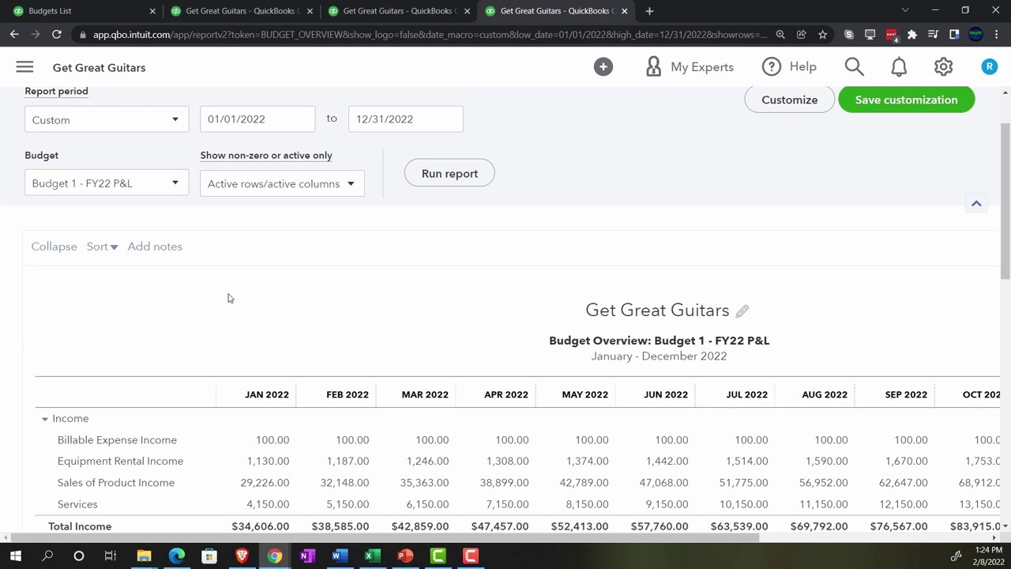
{"action": "scroll", "coordinate": [227, 296], "scroll_direction": "up", "scroll_amount": 1}
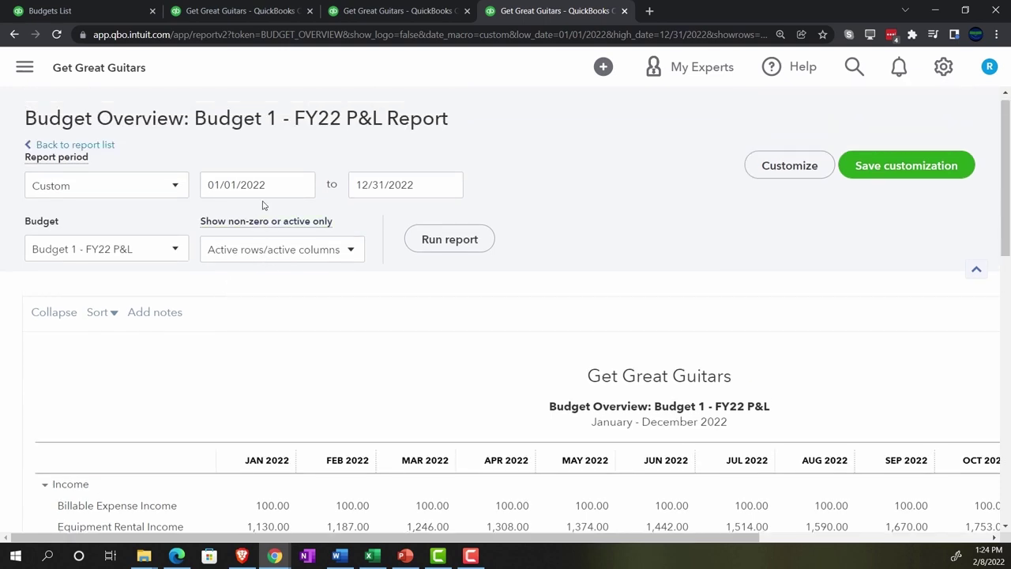
{"action": "left_click", "coordinate": [175, 255]}
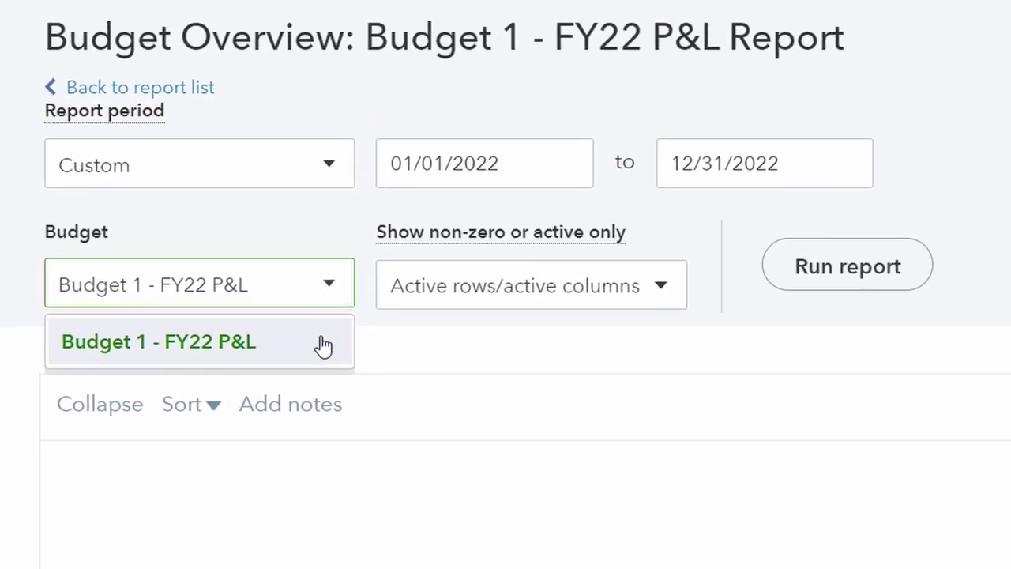
{"action": "left_click", "coordinate": [580, 397]}
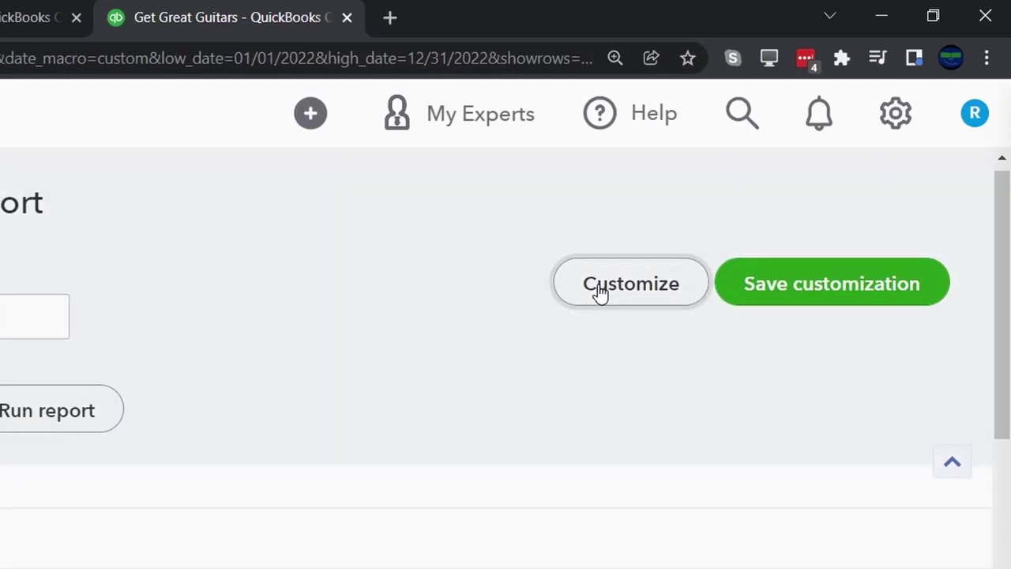
{"action": "left_click", "coordinate": [601, 293]}
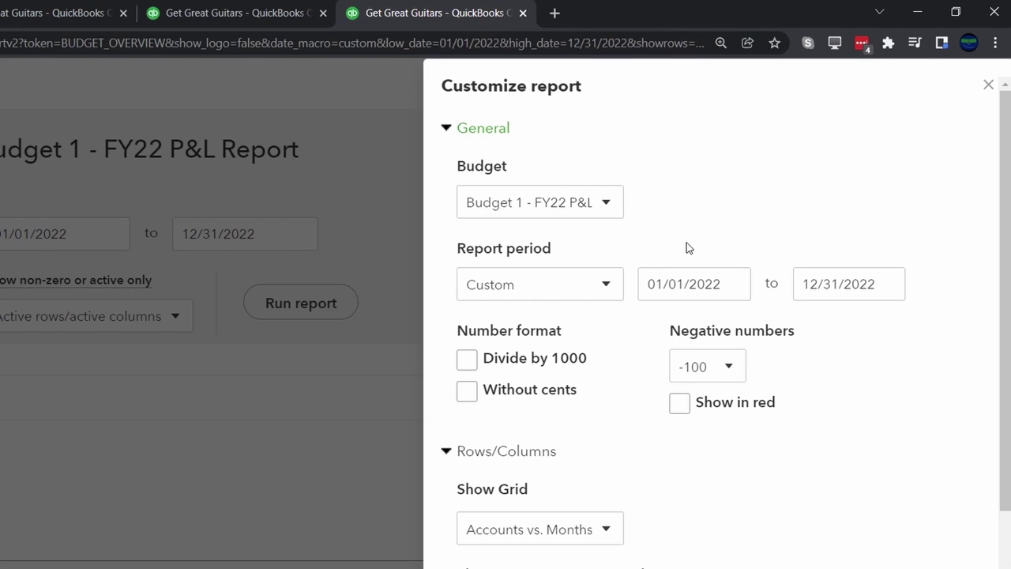
{"action": "scroll", "coordinate": [570, 336], "scroll_direction": "down", "scroll_amount": 3}
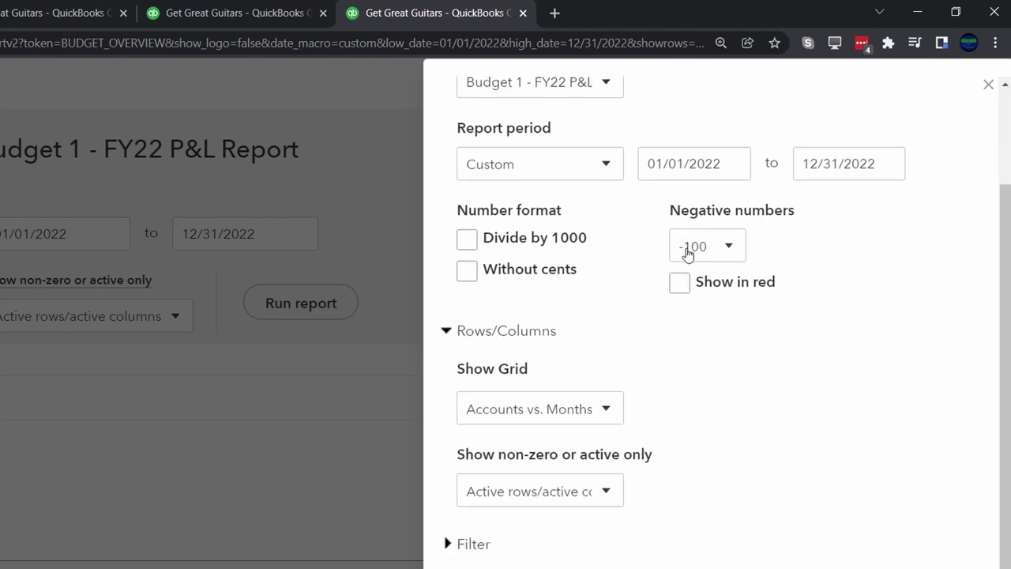
{"action": "left_click", "coordinate": [984, 88]}
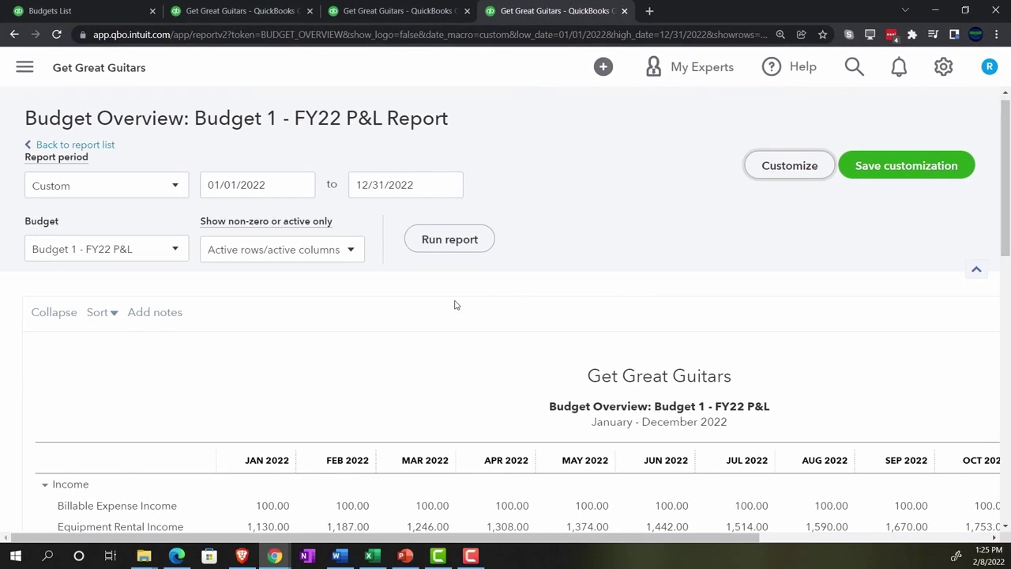
Step: Compare the Budget Overview's monthly and total net income with the net income row of the Budget workbook in Excel
{"action": "scroll", "coordinate": [454, 305], "scroll_direction": "down", "scroll_amount": 3}
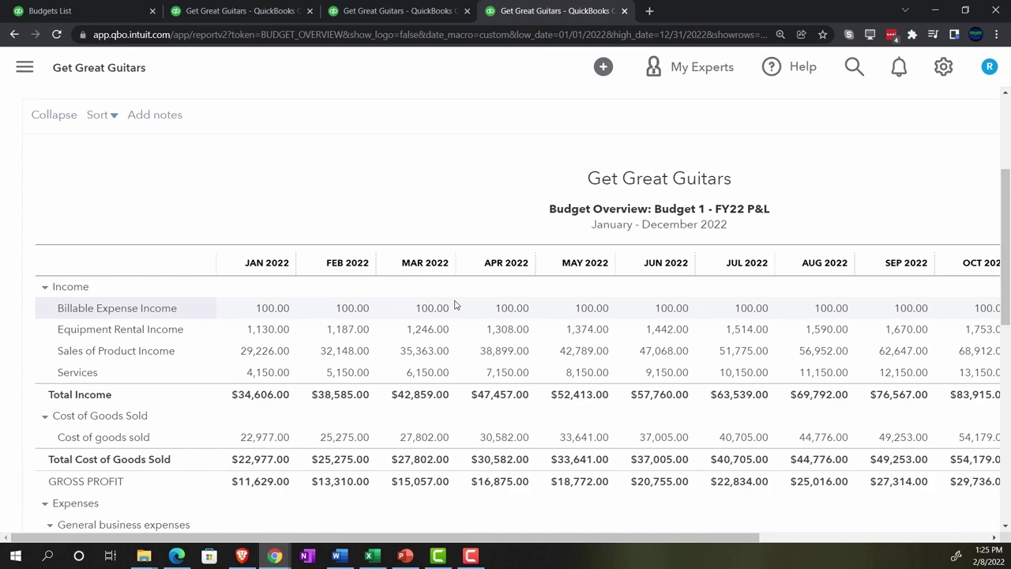
{"action": "left_click", "coordinate": [371, 555]}
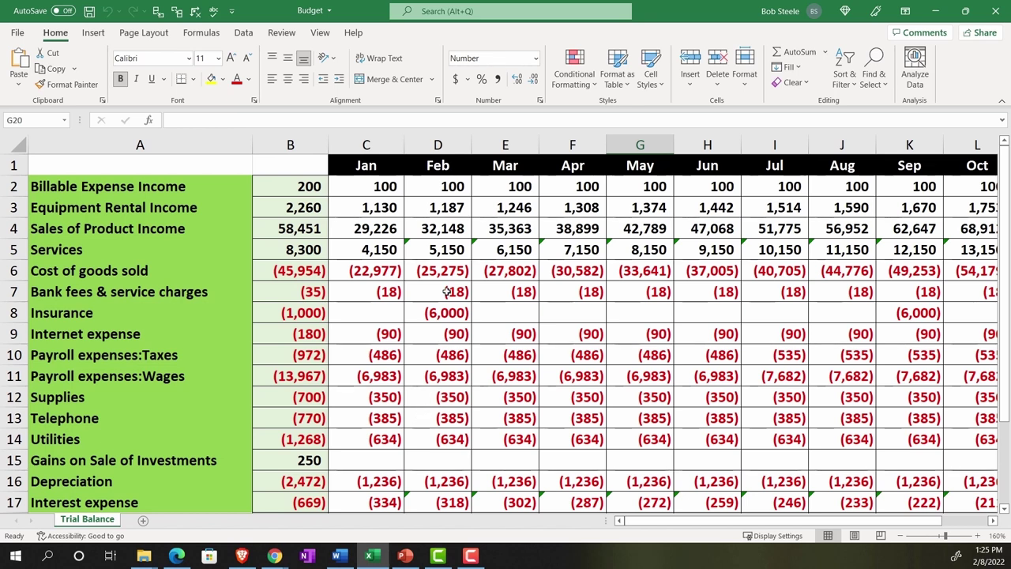
{"action": "scroll", "coordinate": [446, 291], "scroll_direction": "down", "scroll_amount": 3}
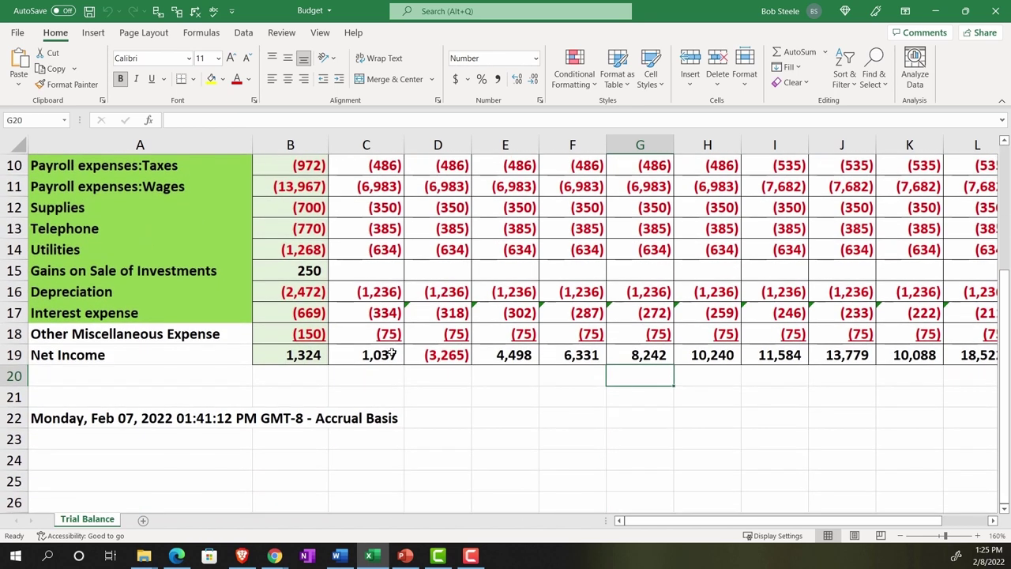
{"action": "left_click", "coordinate": [379, 357]}
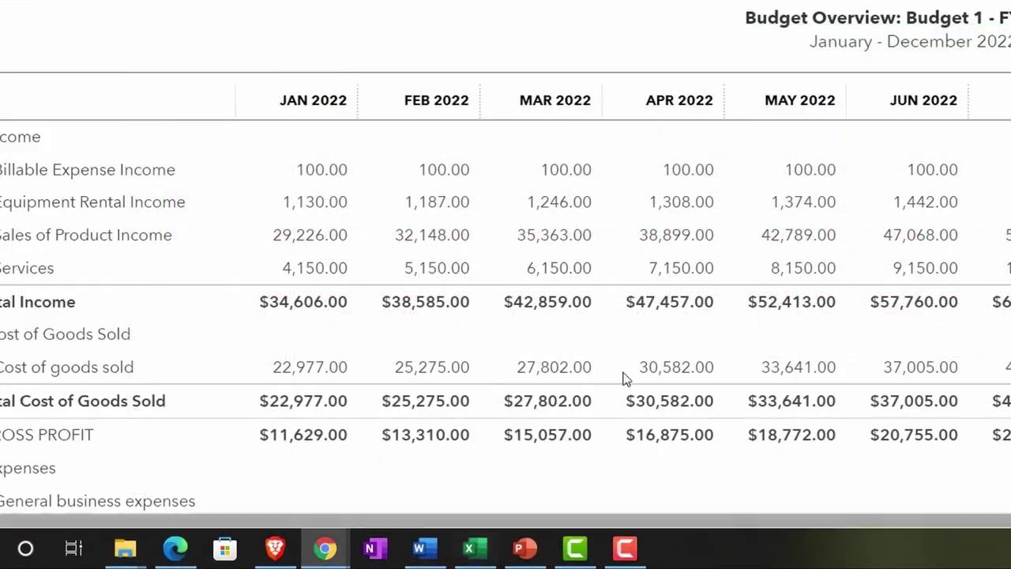
{"action": "scroll", "coordinate": [624, 379], "scroll_direction": "down", "scroll_amount": 10}
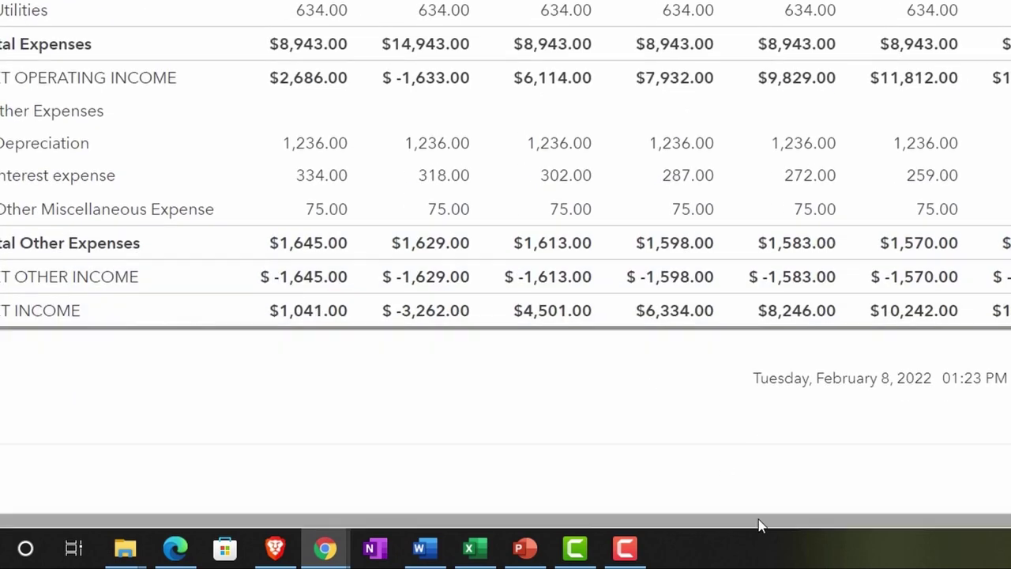
{"action": "left_click", "coordinate": [925, 515]}
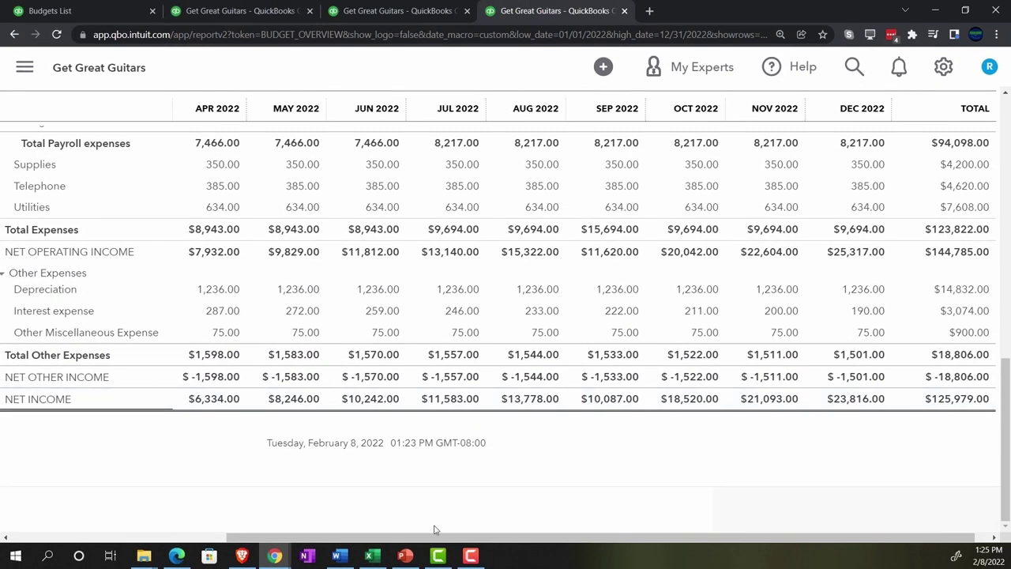
{"action": "left_click", "coordinate": [371, 555]}
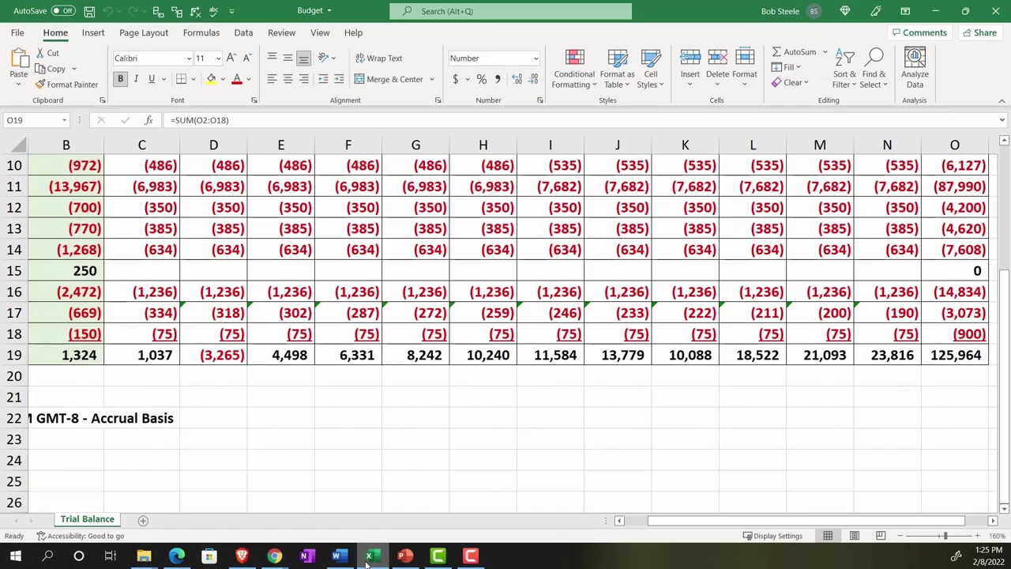
Step: Enter the Budget Overview's total net income, 125979, in cell O21 of the Excel worksheet
{"action": "left_click", "coordinate": [943, 392]}
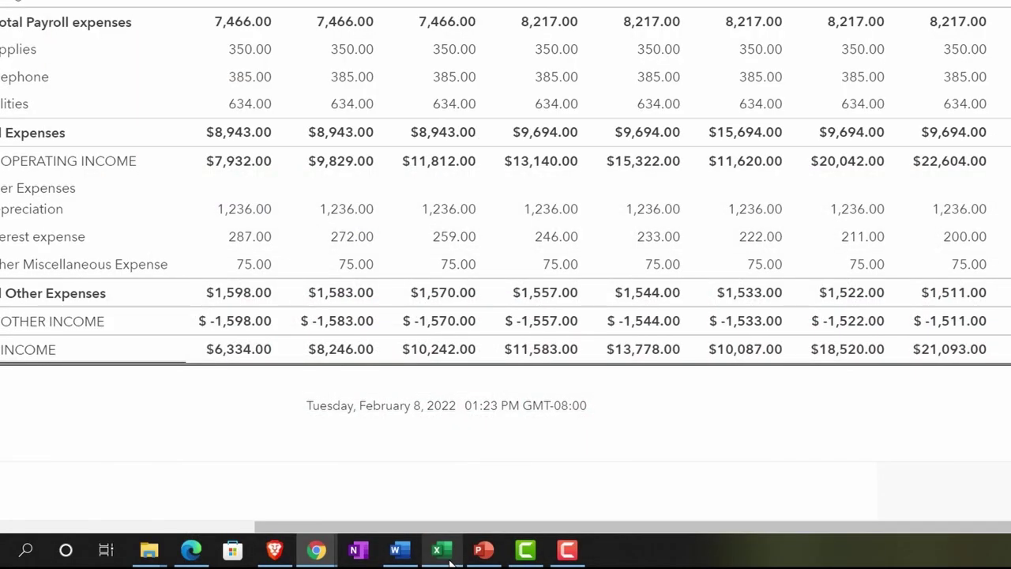
{"action": "left_click", "coordinate": [442, 549]}
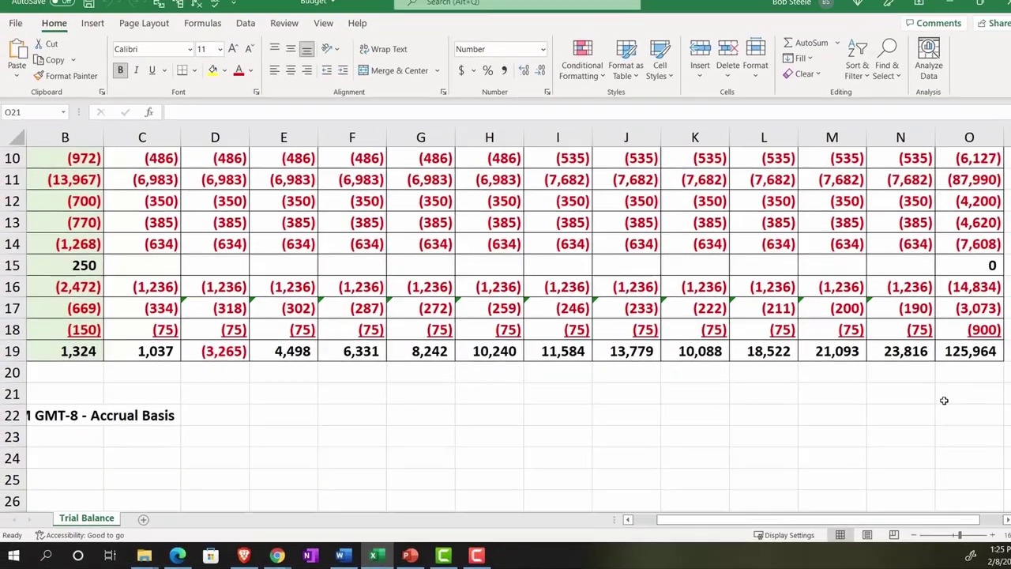
{"action": "type", "text": "125979"}
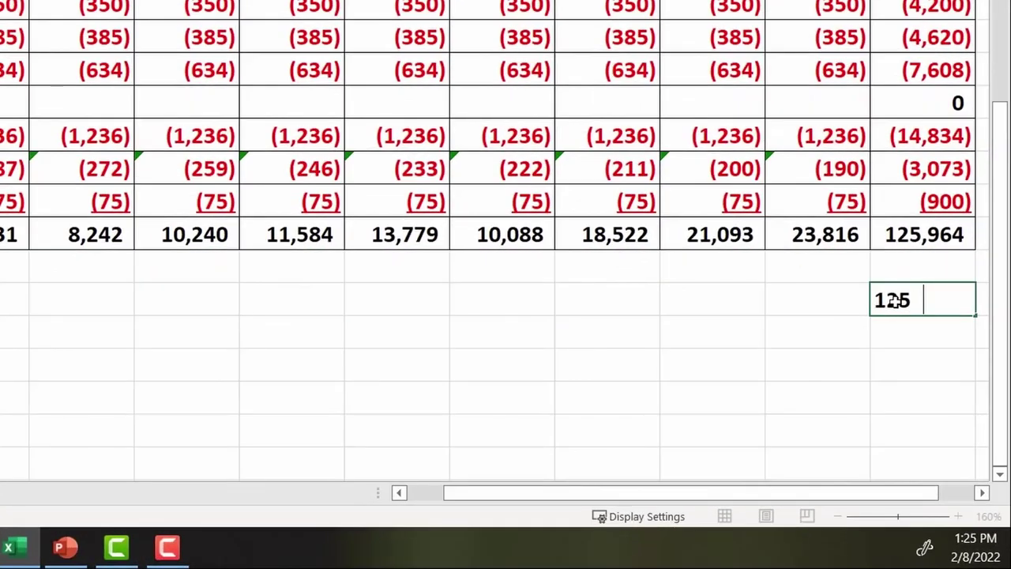
{"action": "key", "text": "ctrl+Return"}
Step: Calculate in cell O22 the difference between the worksheet's total net income in O19 and the report total in O21
{"action": "key", "text": "Down"}
{"action": "type", "text": "+"}
{"action": "key", "text": "Up"}
{"action": "key", "text": "Up"}
{"action": "key", "text": "Up"}
{"action": "type", "text": "-"}
{"action": "key", "text": "Up"}
{"action": "key", "text": "Return"}
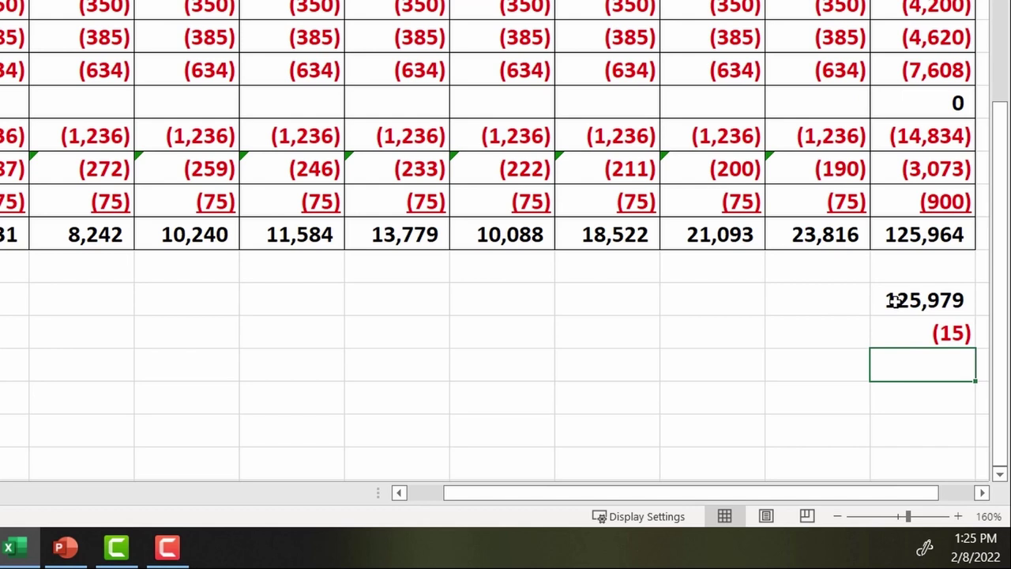
Step: Review the net income figures along row 19, from the annual total in column O back to January in column C
{"action": "key", "text": "Up"}
{"action": "key", "text": "Up"}
{"action": "key", "text": "Up"}
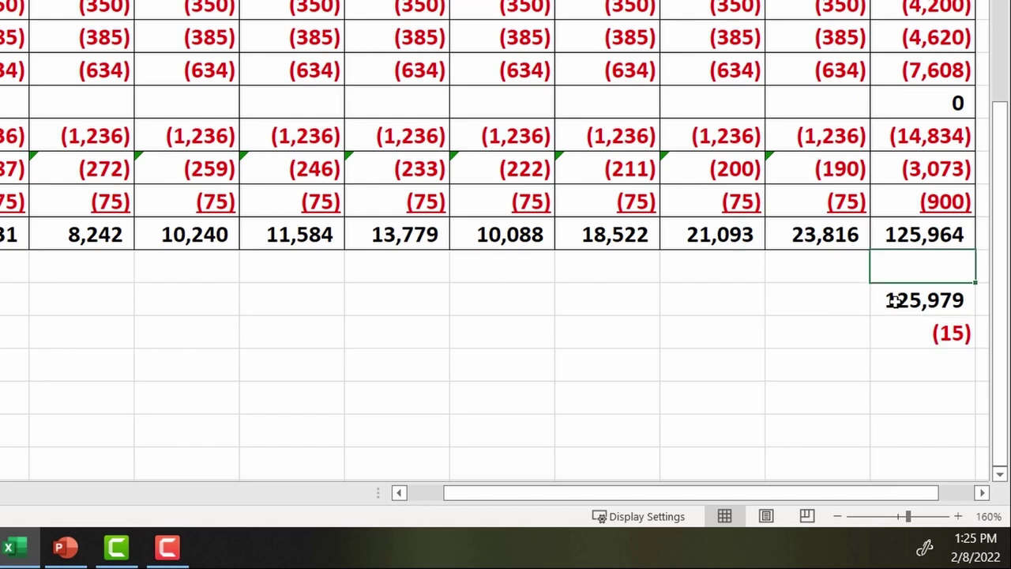
{"action": "key", "text": "Up"}
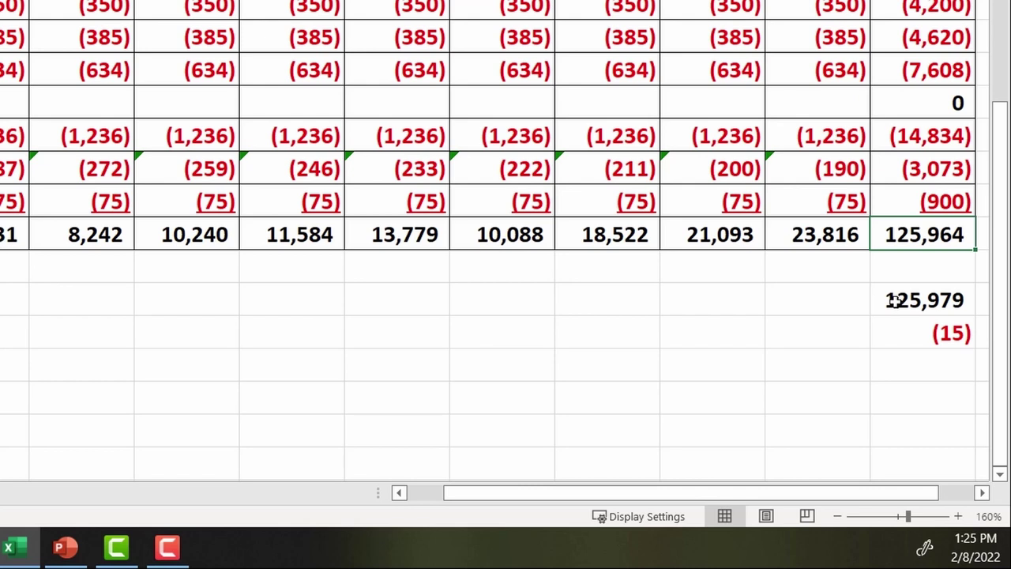
{"action": "key", "text": "Left"}
{"action": "key", "text": "Left"}
{"action": "key", "text": "Left"}
{"action": "key", "text": "Left"}
{"action": "key", "text": "Left"}
{"action": "key", "text": "Left"}
{"action": "key", "text": "Left"}
{"action": "key", "text": "Left"}
{"action": "key", "text": "Left"}
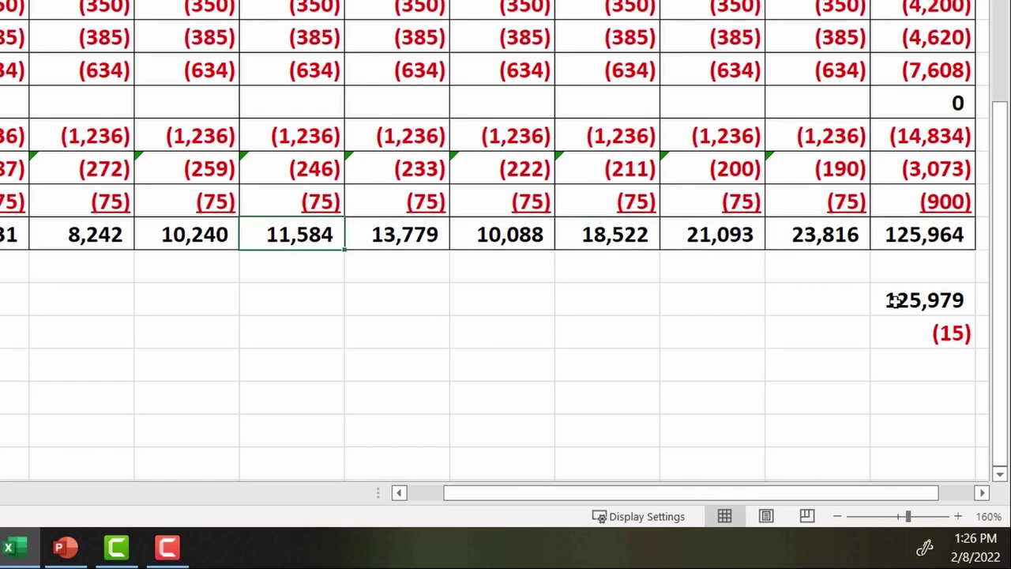
{"action": "key", "text": "Left"}
{"action": "key", "text": "Left"}
{"action": "key", "text": "Left"}
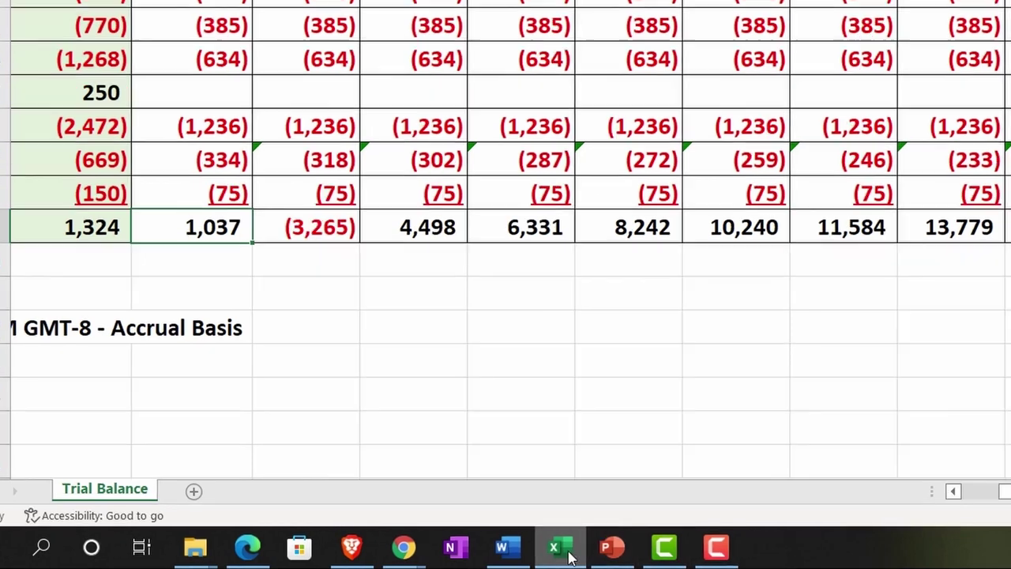
Step: Compare January's net income in the Budget Overview with cell C19 of the Excel budget worksheet
{"action": "mouse_move", "coordinate": [569, 553]}
{"action": "left_click", "coordinate": [477, 552]}
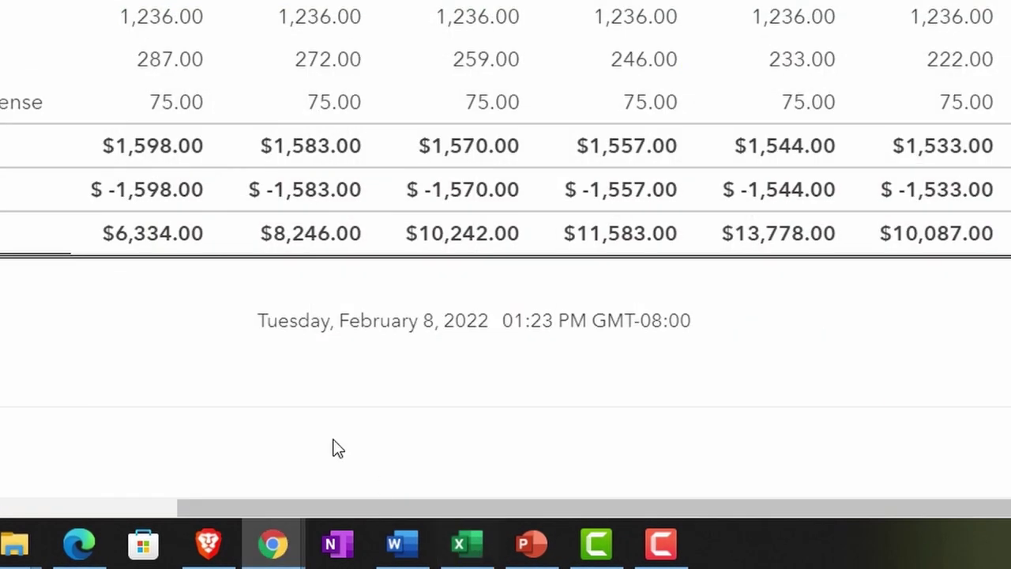
{"action": "left_click_drag", "start_coordinate": [377, 507], "coordinate": [110, 507]}
{"action": "left_click_drag", "start_coordinate": [194, 503], "coordinate": [118, 508]}
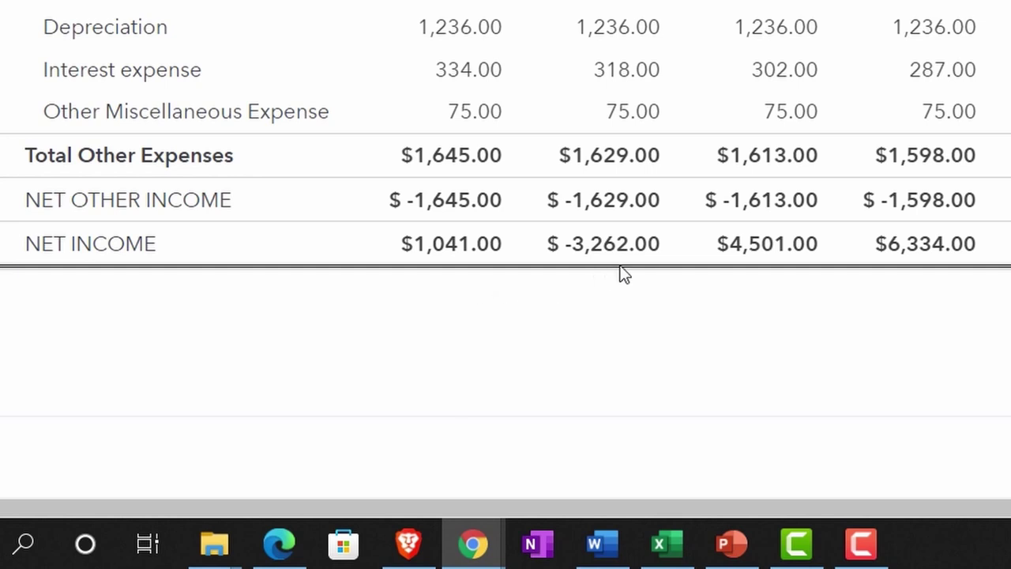
{"action": "left_click", "coordinate": [668, 543]}
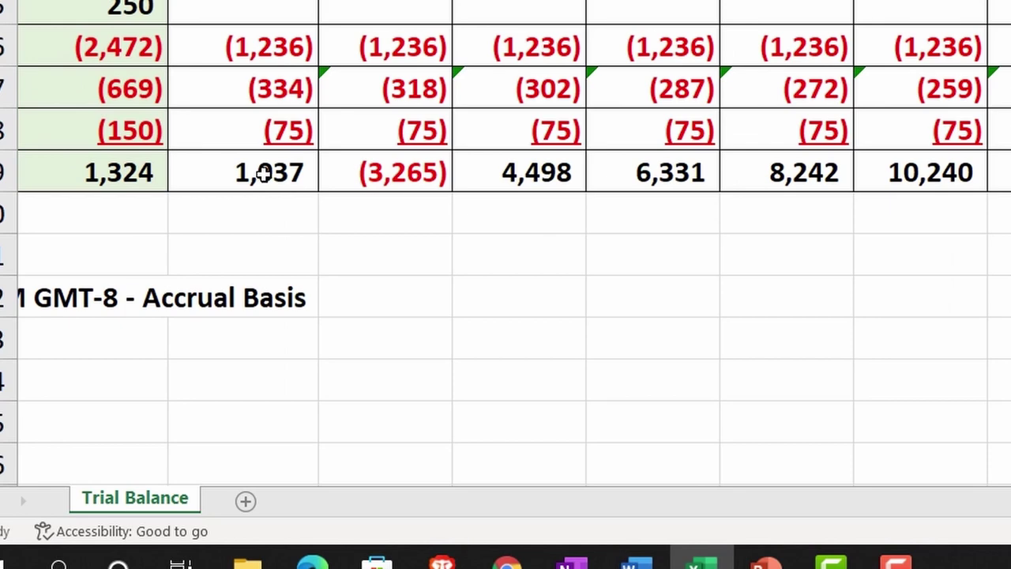
{"action": "left_click", "coordinate": [264, 173]}
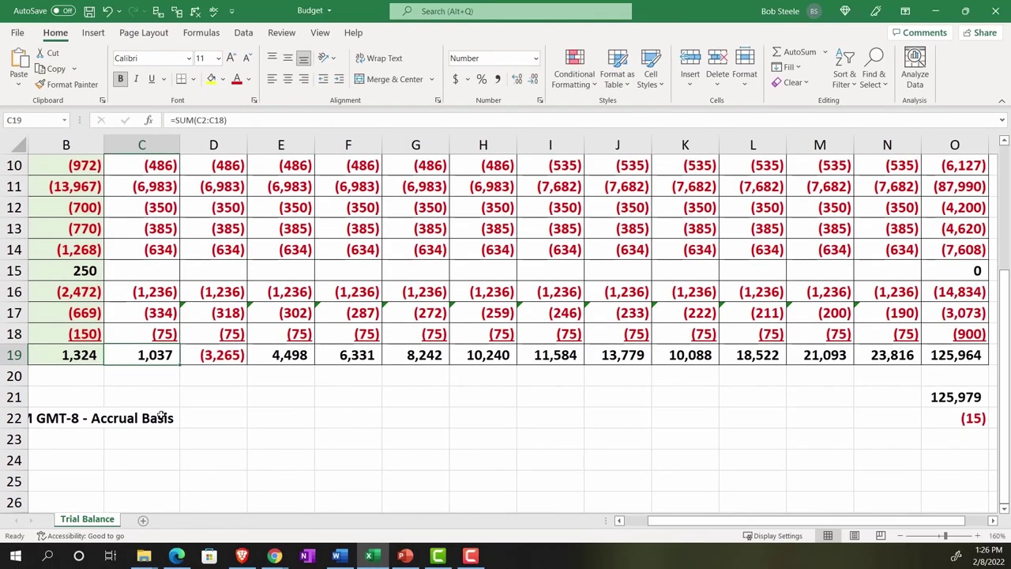
{"action": "left_click", "coordinate": [371, 555]}
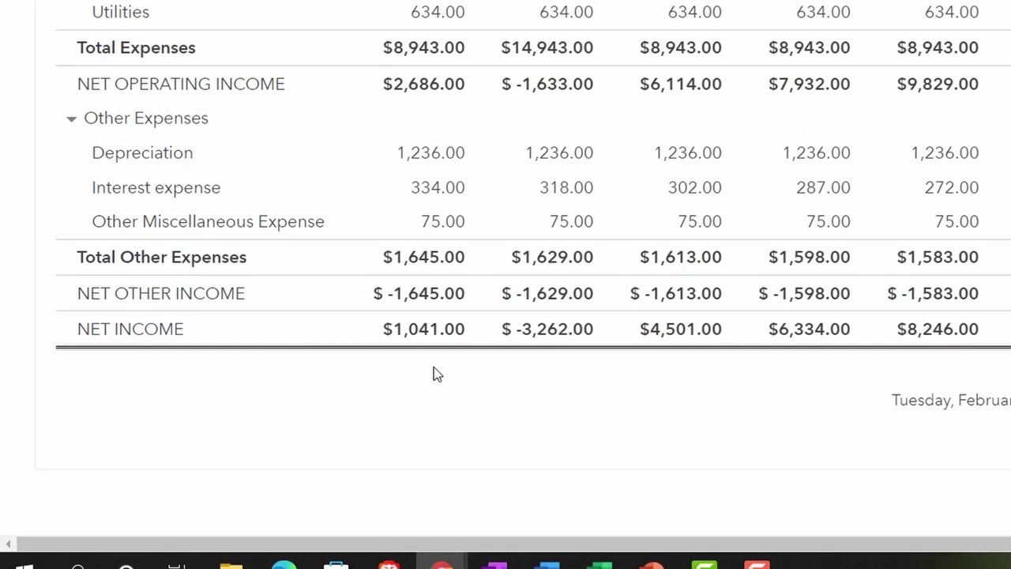
Step: Show the top of the Excel budget worksheet and arrange it side by side with the Budget Overview report
{"action": "left_click", "coordinate": [458, 548]}
{"action": "left_click", "coordinate": [201, 300]}
{"action": "scroll", "coordinate": [201, 298], "scroll_direction": "up", "scroll_amount": 1}
{"action": "scroll", "coordinate": [197, 169], "scroll_direction": "up", "scroll_amount": 3}
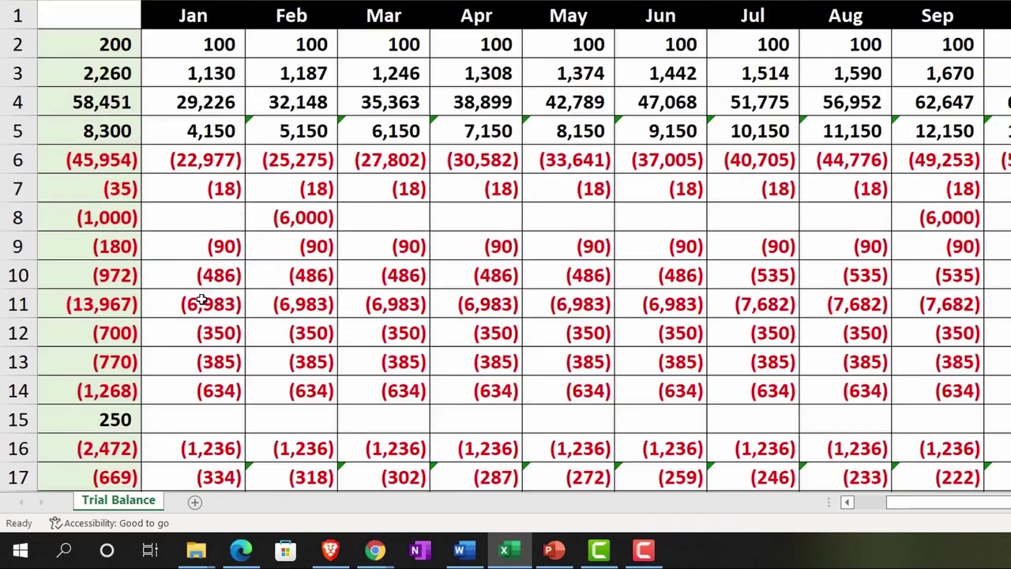
{"action": "left_click", "coordinate": [176, 208]}
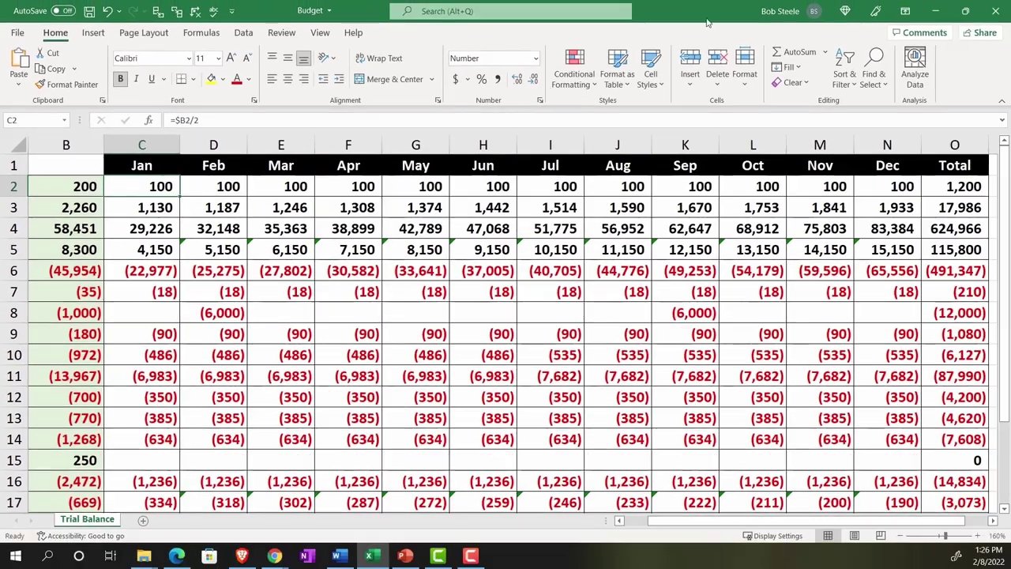
{"action": "key", "text": "super+Down"}
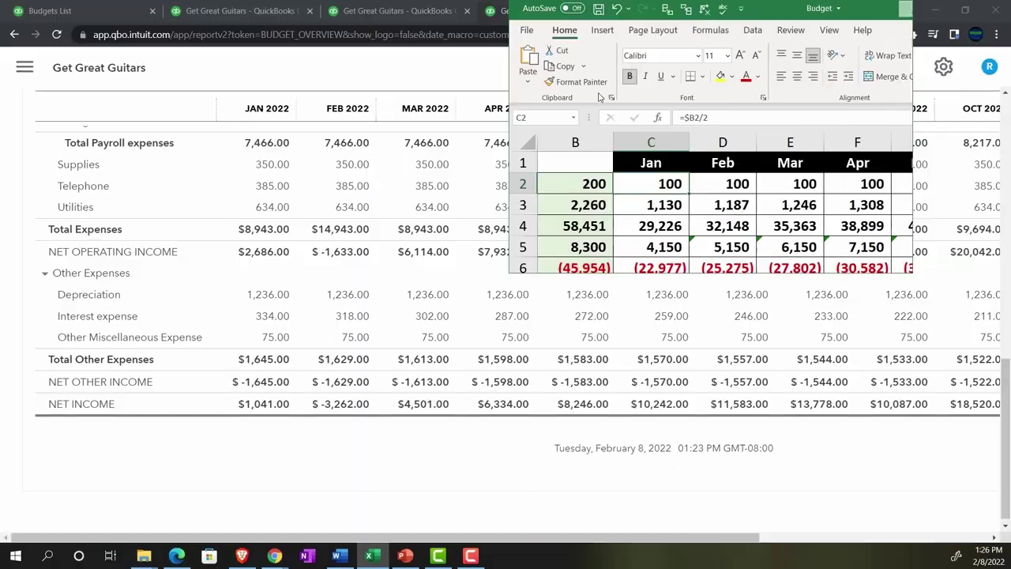
{"action": "key", "text": "super+Left"}
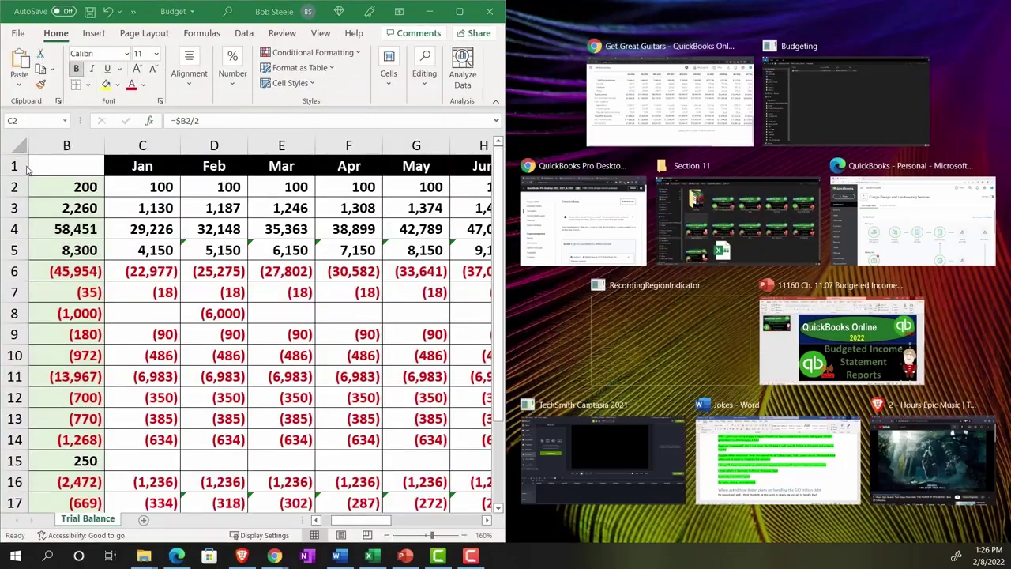
{"action": "left_click", "coordinate": [668, 101]}
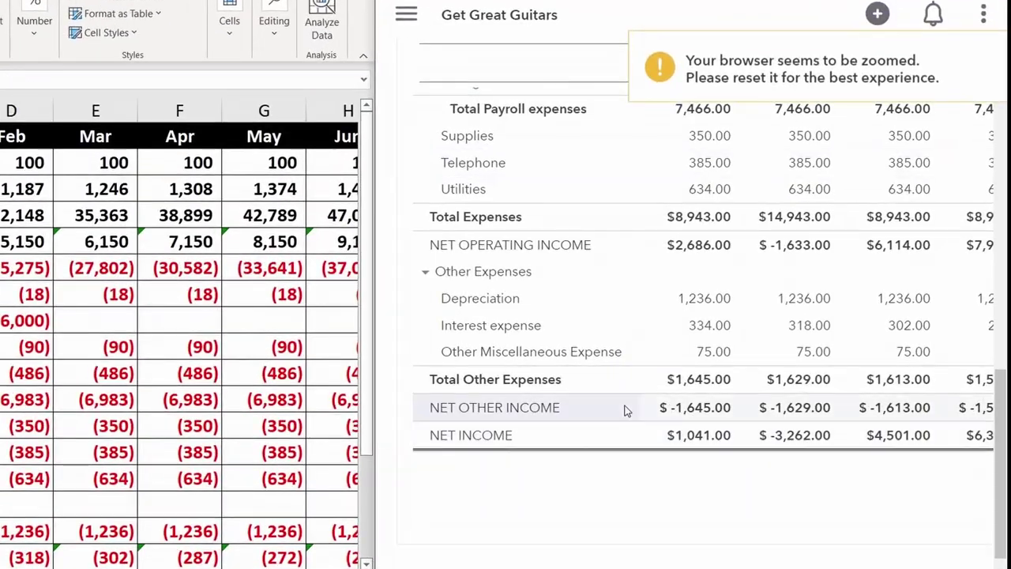
Step: Compare the January income accounts in C2:C5 of the worksheet with the Income section of the Budget Overview
{"action": "scroll", "coordinate": [624, 410], "scroll_direction": "up", "scroll_amount": 5}
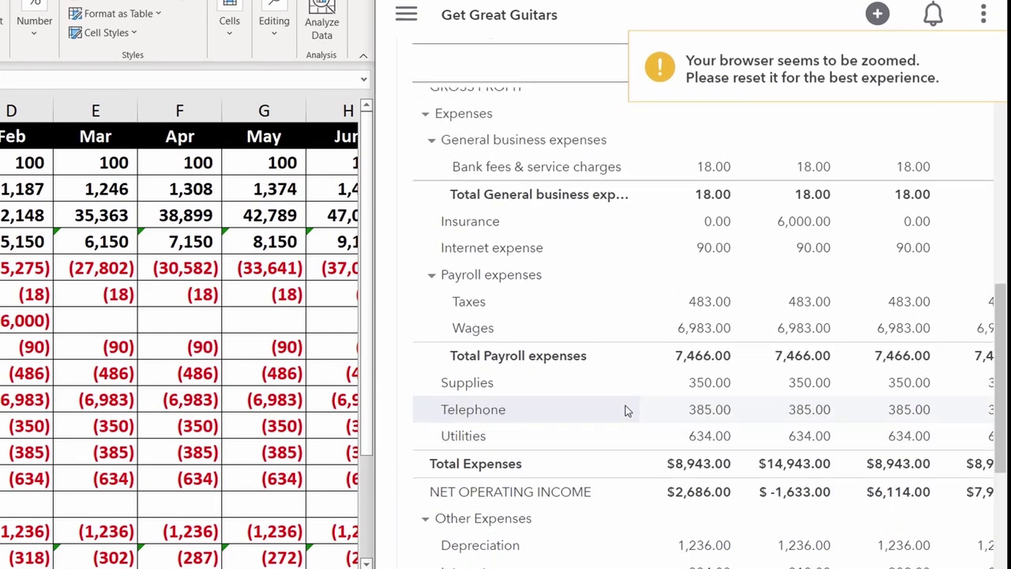
{"action": "scroll", "coordinate": [636, 429], "scroll_direction": "up", "scroll_amount": 6}
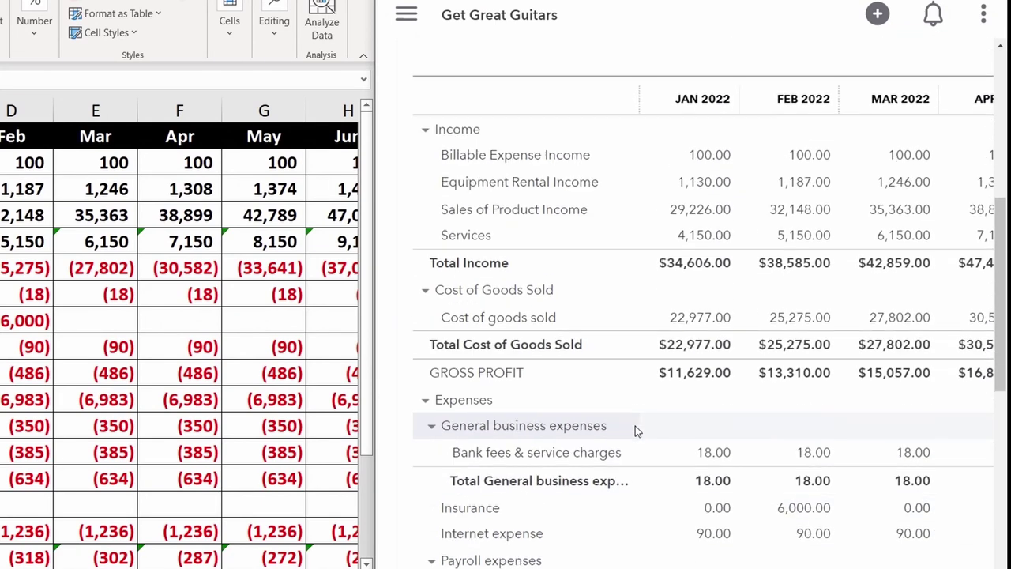
{"action": "scroll", "coordinate": [636, 428], "scroll_direction": "up", "scroll_amount": 2}
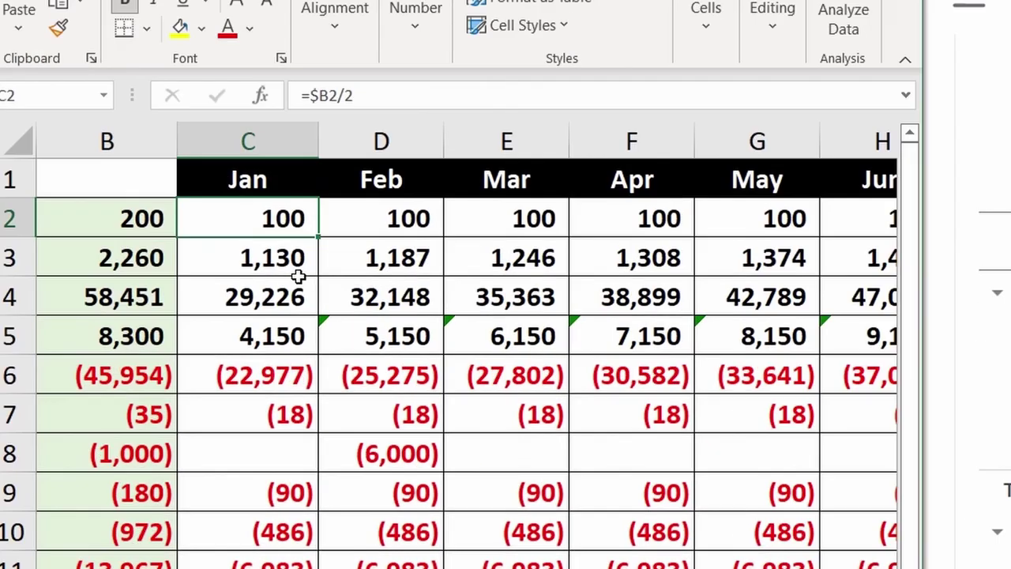
{"action": "left_click_drag", "start_coordinate": [269, 216], "coordinate": [269, 330]}
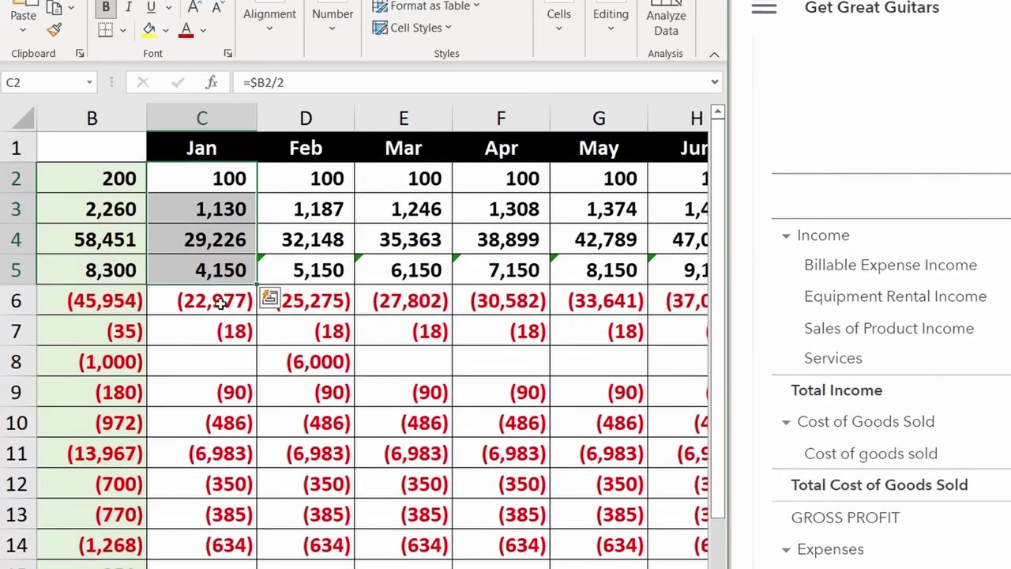
Step: Compare January's cost of goods sold and expenses in the worksheet, down to payroll taxes in C10, with the Budget Overview
{"action": "left_click", "coordinate": [136, 145]}
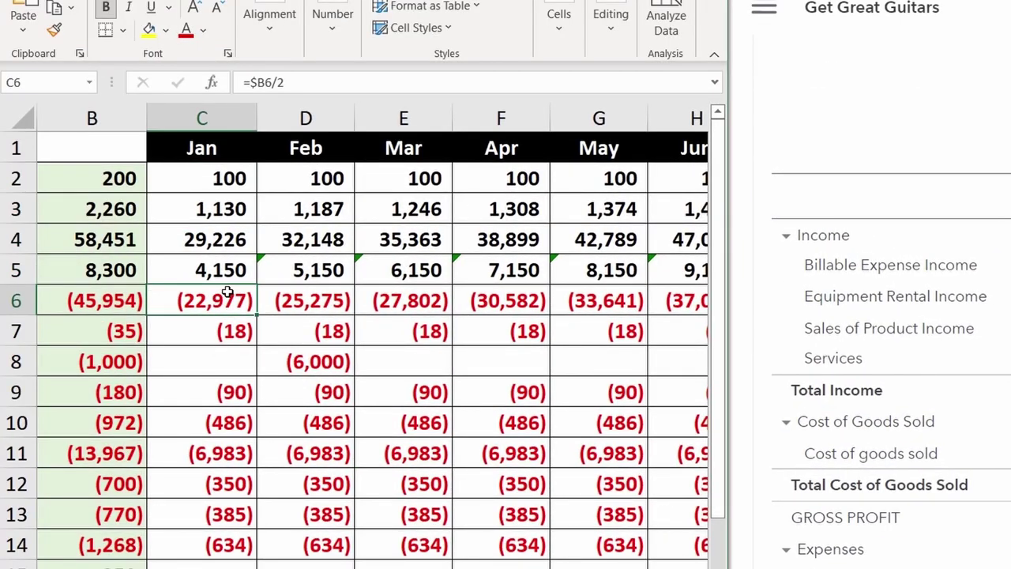
{"action": "key", "text": "Home"}
{"action": "key", "text": "Right"}
{"action": "key", "text": "Right"}
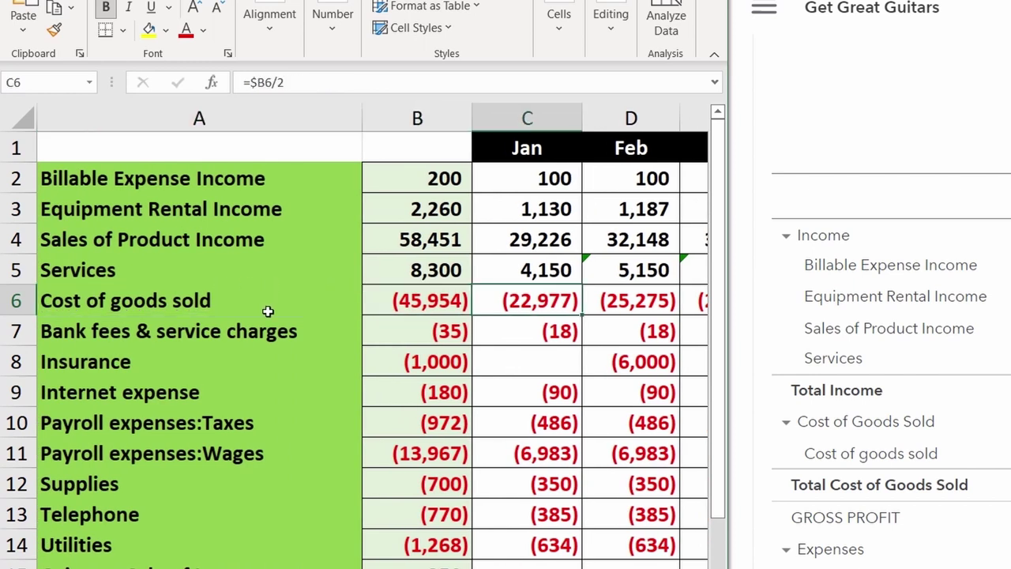
{"action": "scroll", "coordinate": [869, 453], "scroll_direction": "down", "scroll_amount": 3}
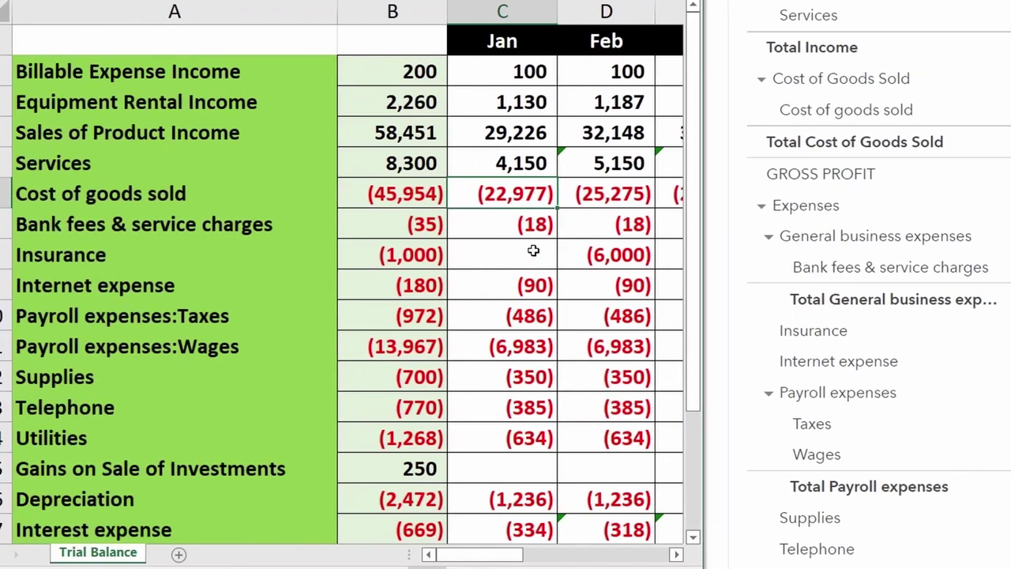
{"action": "left_click", "coordinate": [531, 231]}
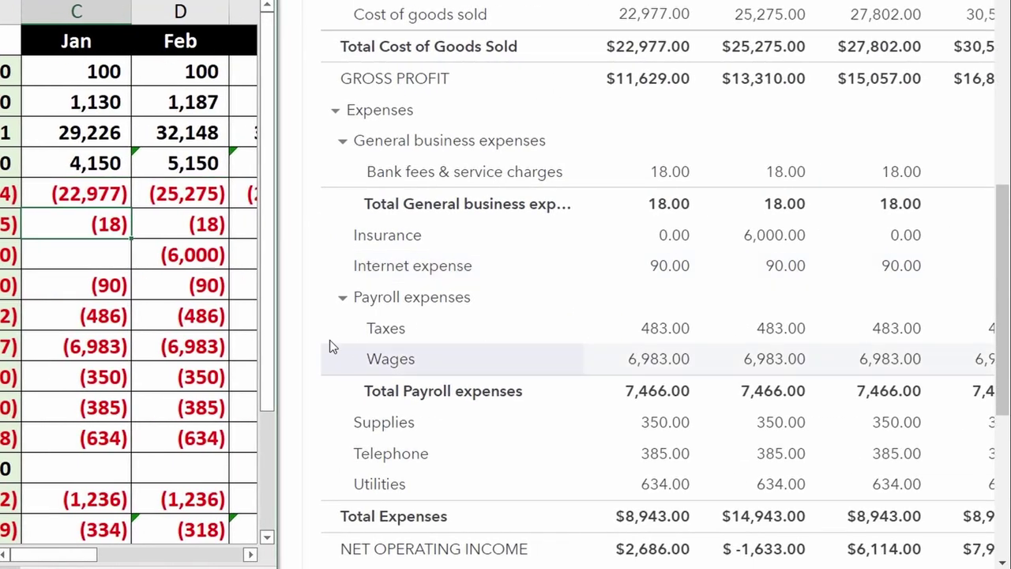
{"action": "left_click", "coordinate": [528, 285]}
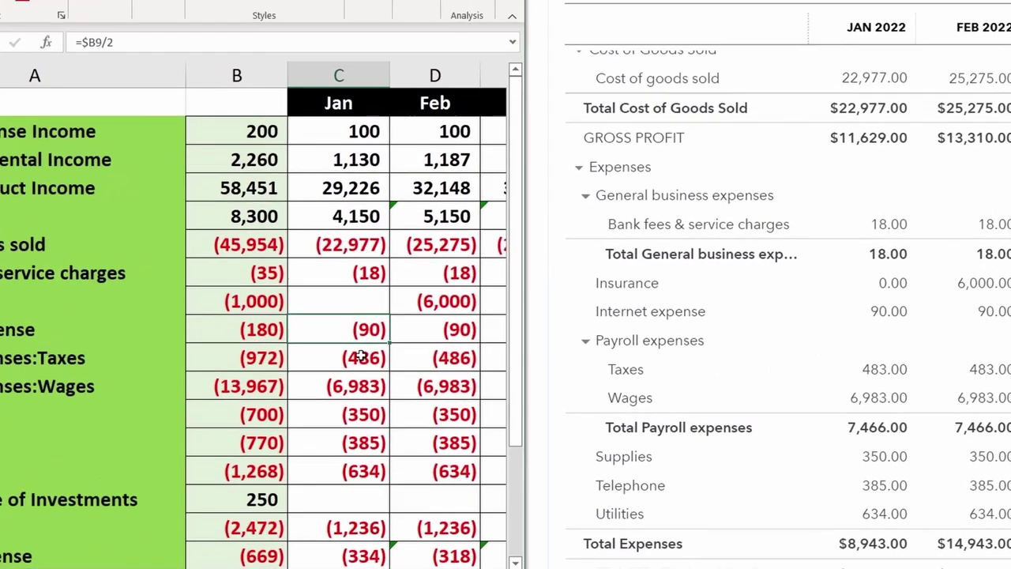
{"action": "left_click", "coordinate": [237, 326]}
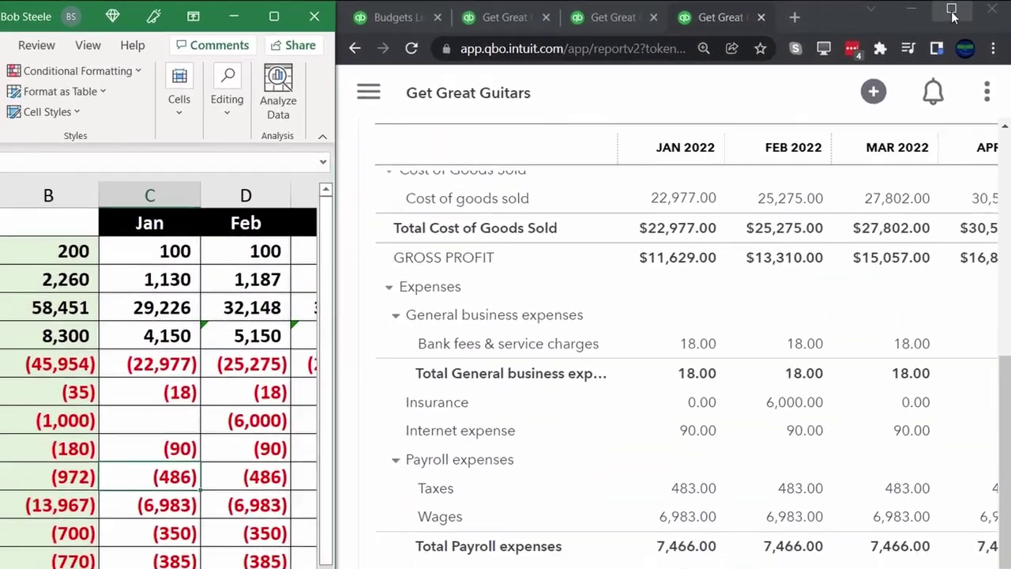
Step: Maximize the QuickBooks browser window and open the Jan 2022 - Dec 2022 budget for editing from the Budgets List
{"action": "left_click", "coordinate": [951, 16]}
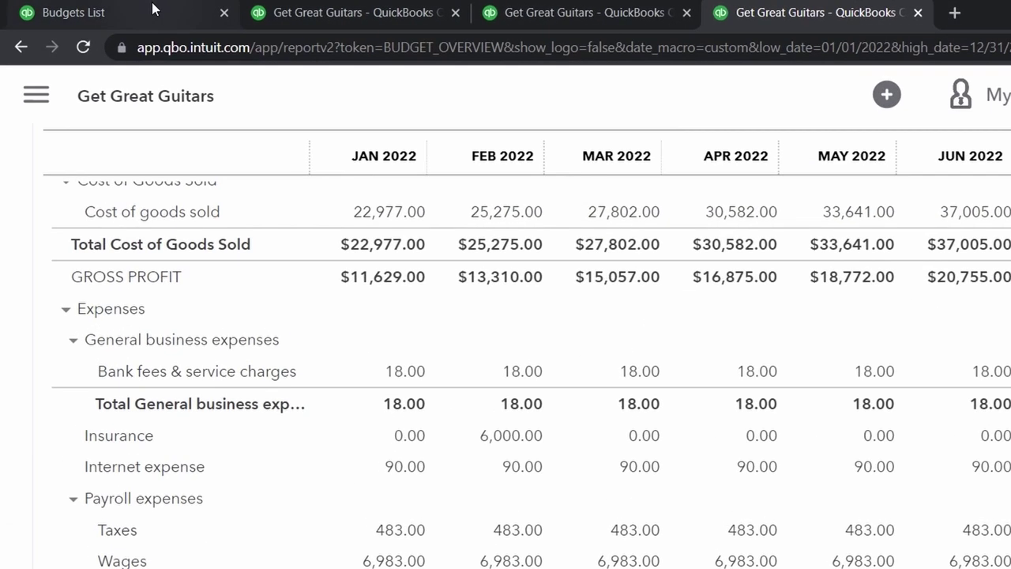
{"action": "left_click", "coordinate": [104, 5]}
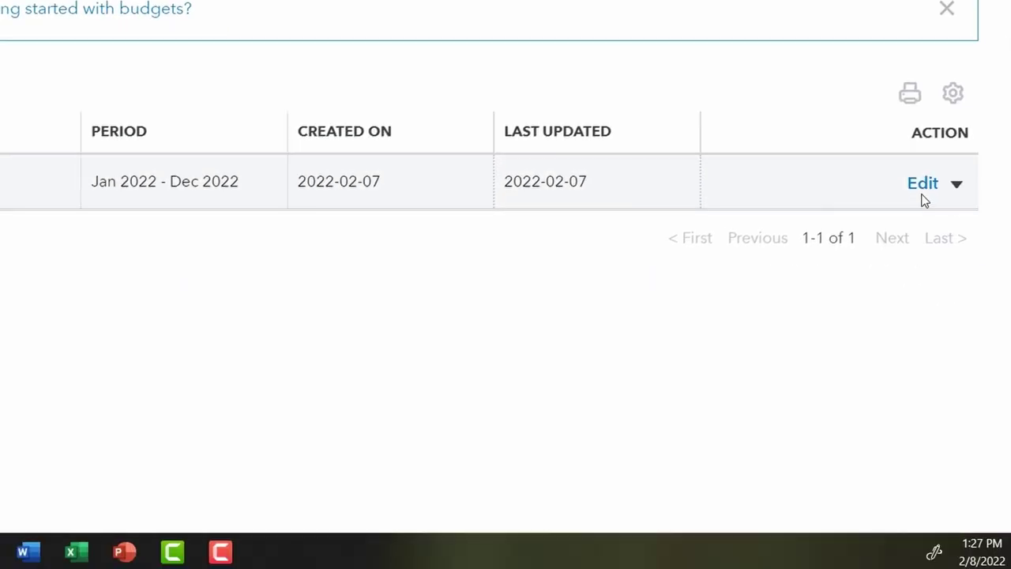
{"action": "left_click", "coordinate": [922, 184]}
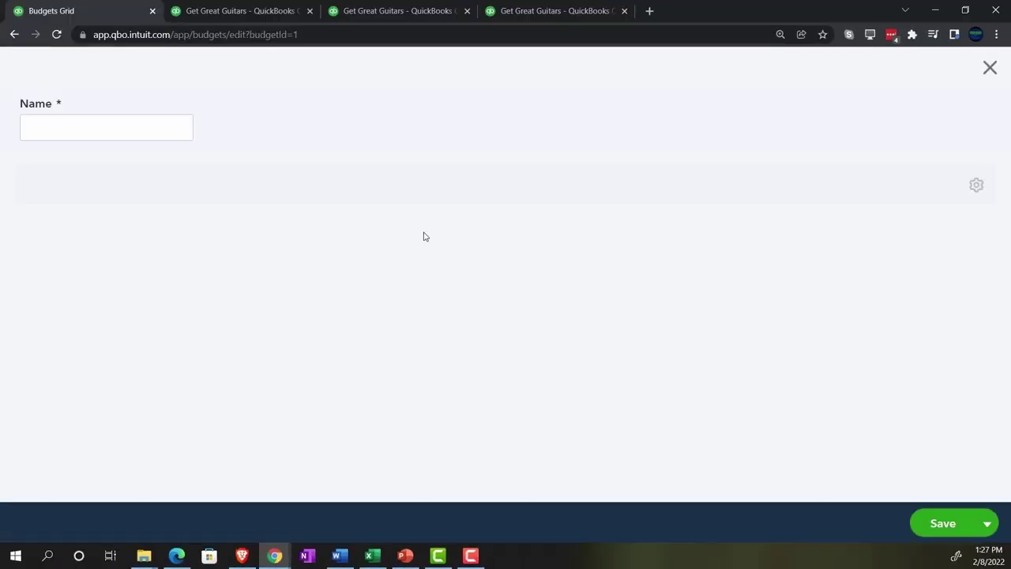
Step: Find the Taxes row under Payroll expenses in Budget 1 and check its January amount against cell C10 in Excel
{"action": "scroll", "coordinate": [250, 309], "scroll_direction": "down", "scroll_amount": 2}
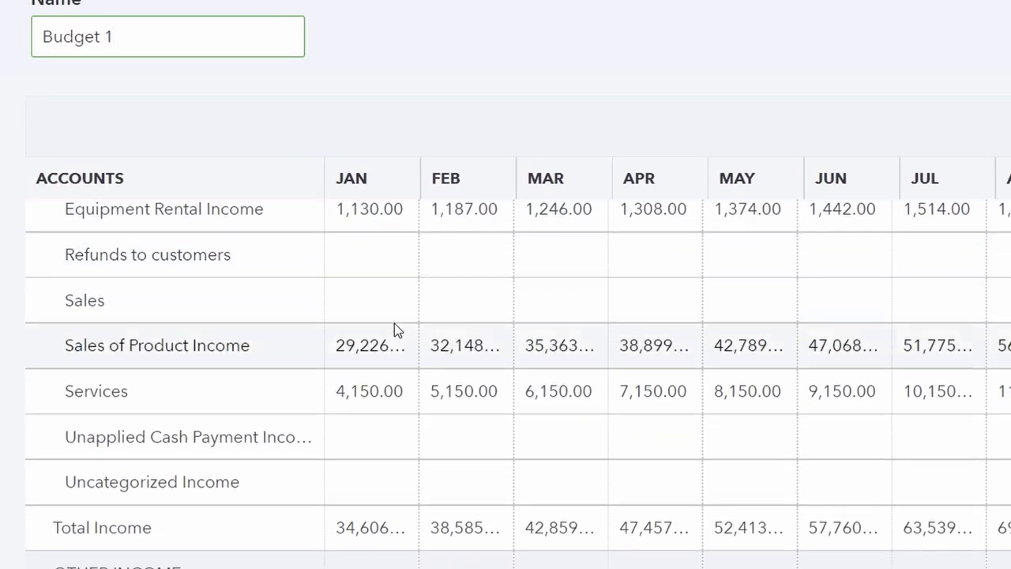
{"action": "scroll", "coordinate": [394, 329], "scroll_direction": "down", "scroll_amount": 6}
{"action": "scroll", "coordinate": [394, 323], "scroll_direction": "down", "scroll_amount": 7}
{"action": "scroll", "coordinate": [394, 324], "scroll_direction": "down", "scroll_amount": 1}
{"action": "scroll", "coordinate": [394, 323], "scroll_direction": "up", "scroll_amount": 4}
{"action": "scroll", "coordinate": [394, 324], "scroll_direction": "down", "scroll_amount": 4}
{"action": "scroll", "coordinate": [394, 324], "scroll_direction": "down", "scroll_amount": 5}
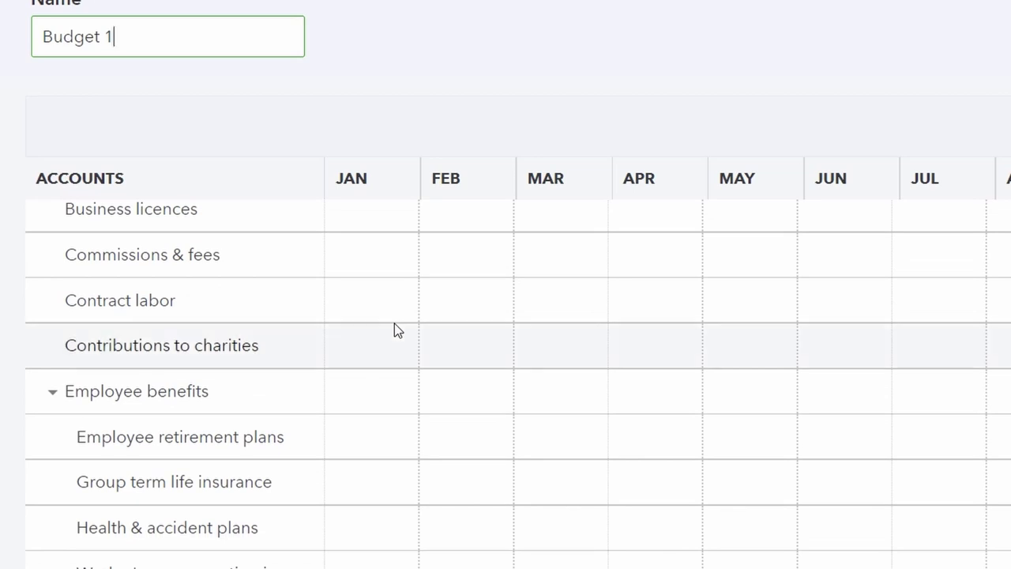
{"action": "scroll", "coordinate": [394, 323], "scroll_direction": "down", "scroll_amount": 10}
{"action": "left_click", "coordinate": [394, 323]}
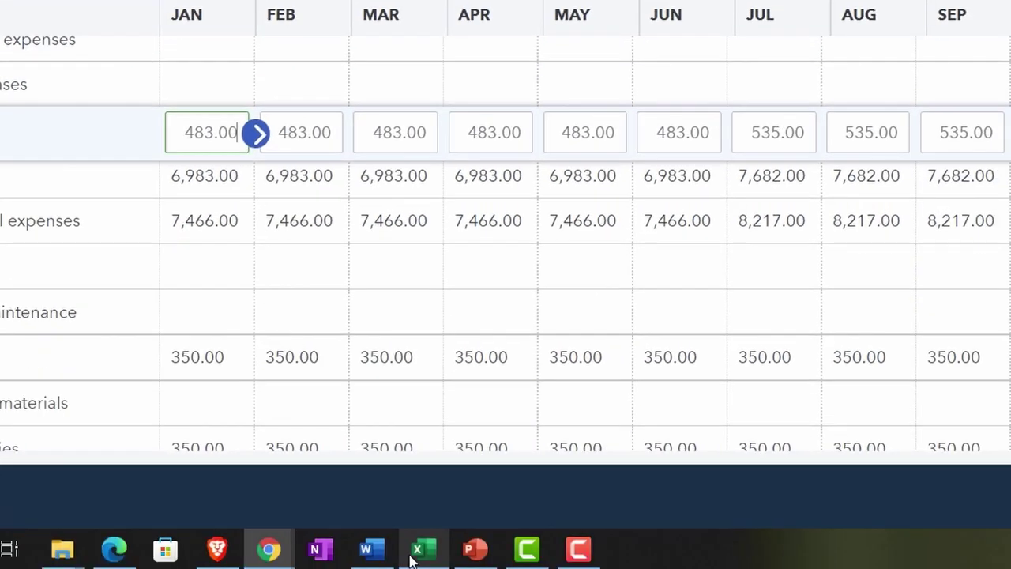
{"action": "left_click", "coordinate": [369, 558]}
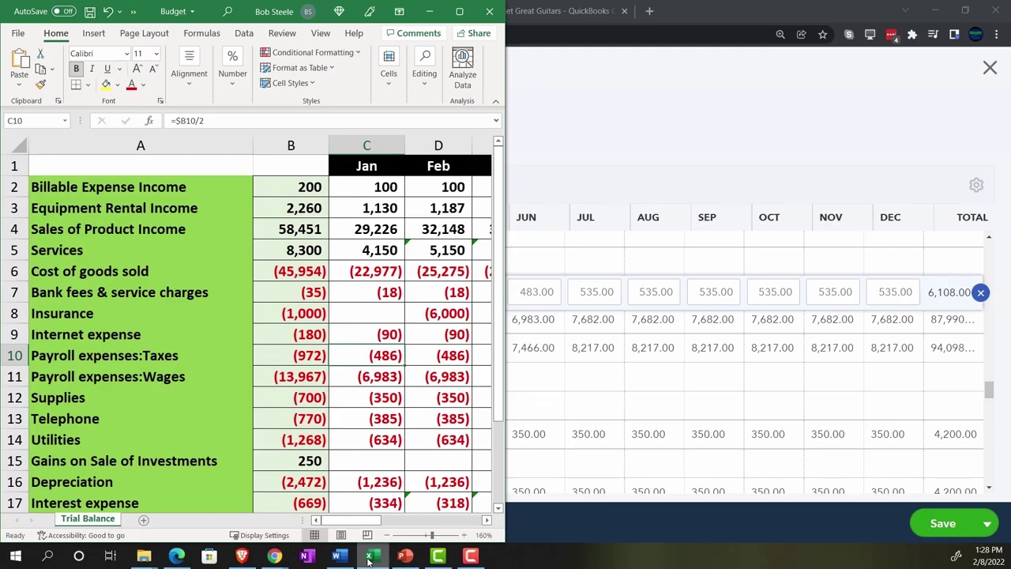
{"action": "left_click", "coordinate": [368, 558]}
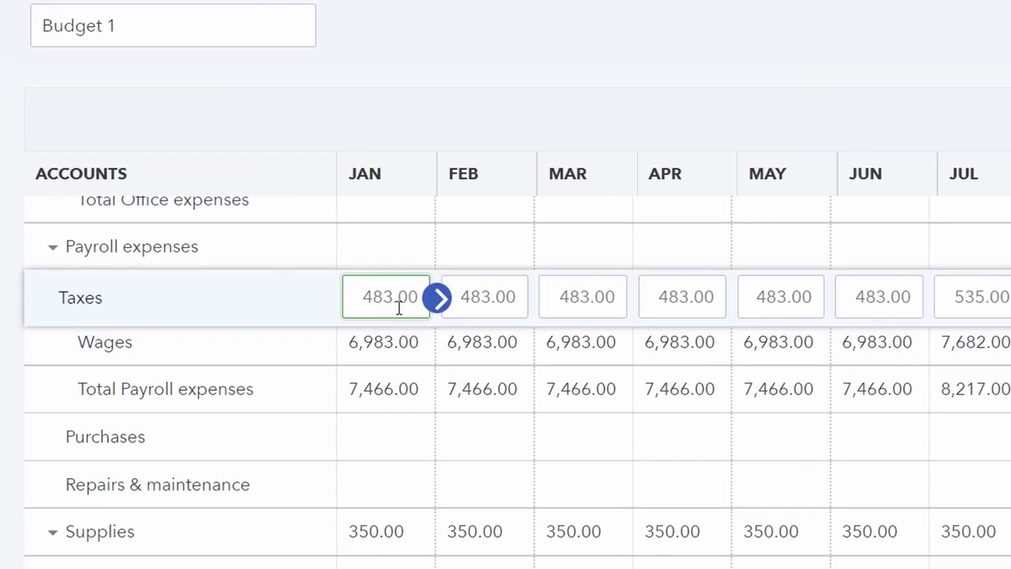
Step: Set the January and February payroll Taxes amounts in Budget 1 to 486
{"action": "key", "text": "BackSpace"}
{"action": "type", "text": "6"}
{"action": "key", "text": "Tab"}
{"action": "type", "text": "483"}
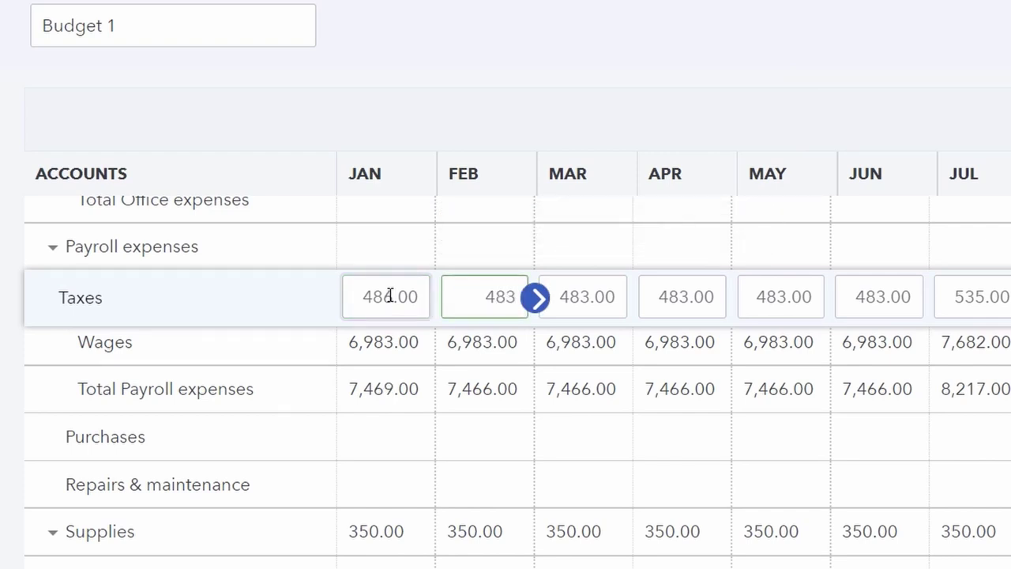
{"action": "key", "text": "BackSpace"}
{"action": "type", "text": "6"}
{"action": "key", "text": "Tab"}
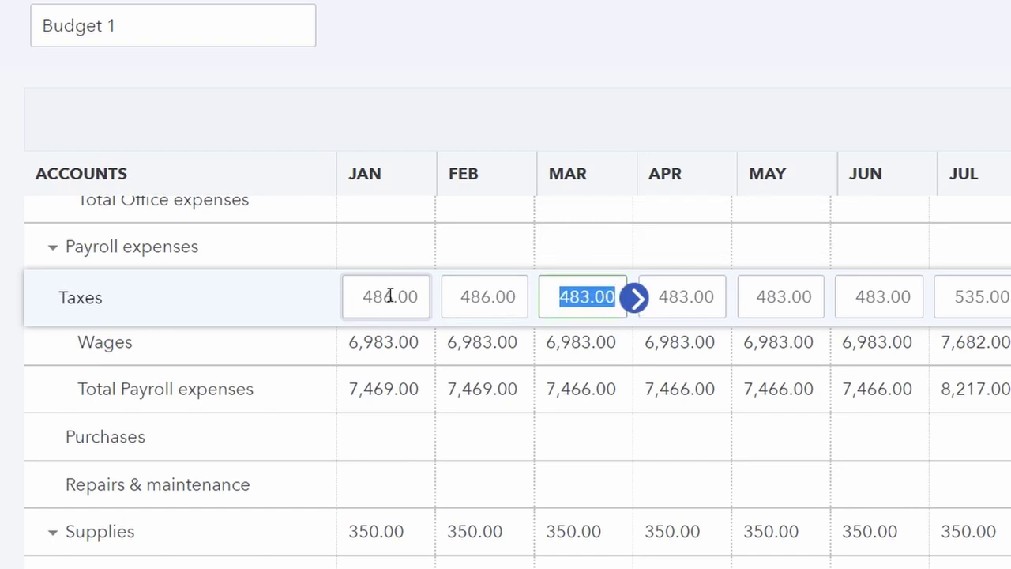
Step: Set the payroll Taxes amounts for March, April, May and June to 486
{"action": "type", "text": "41"}
{"action": "key", "text": "BackSpace"}
{"action": "type", "text": "86"}
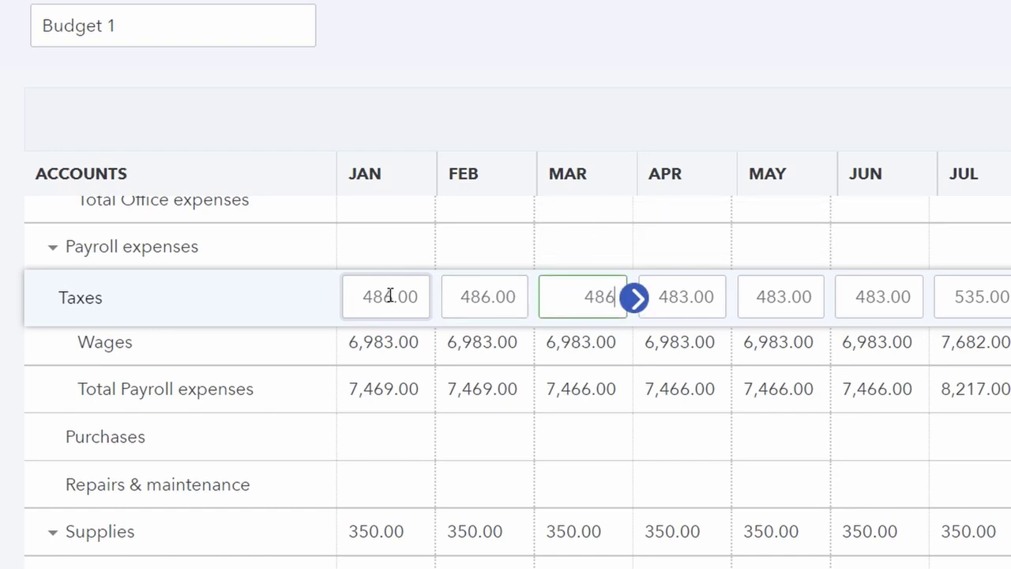
{"action": "key", "text": "Tab"}
{"action": "type", "text": "486"}
{"action": "key", "text": "Tab"}
{"action": "type", "text": "486"}
{"action": "key", "text": "Tab"}
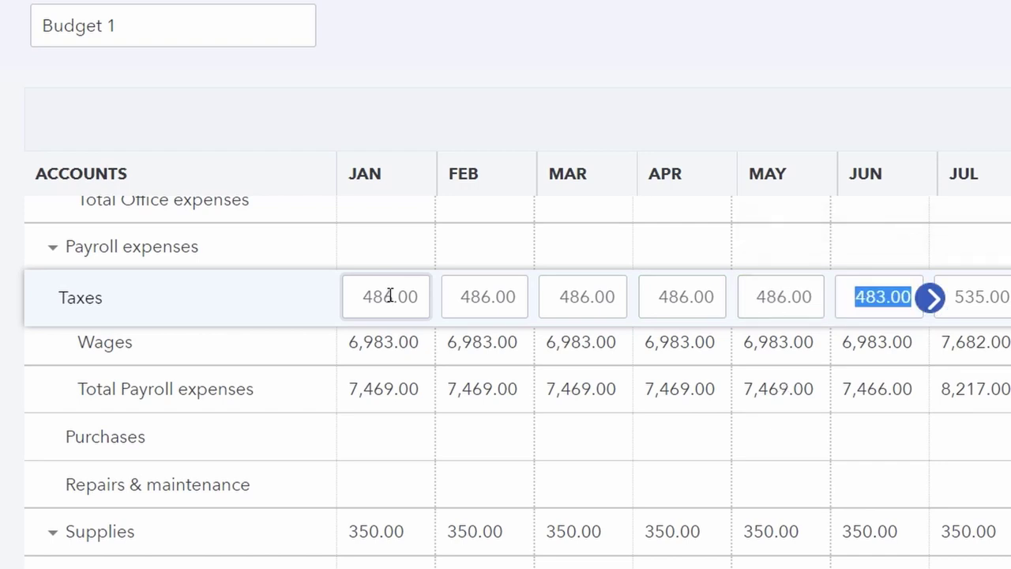
{"action": "type", "text": "486"}
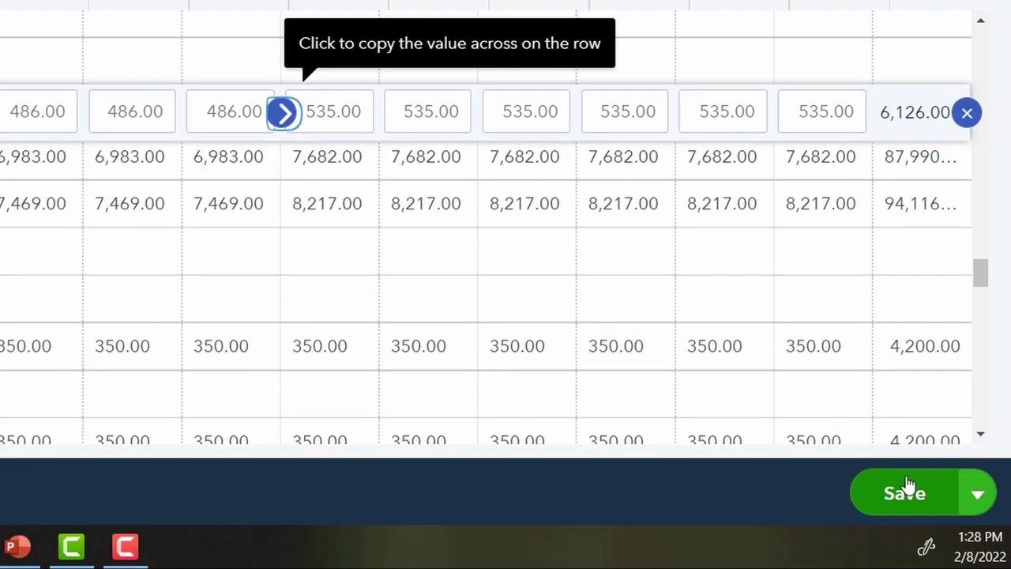
Step: Save Budget 1 and return to the Budget Overview report
{"action": "left_click", "coordinate": [908, 488]}
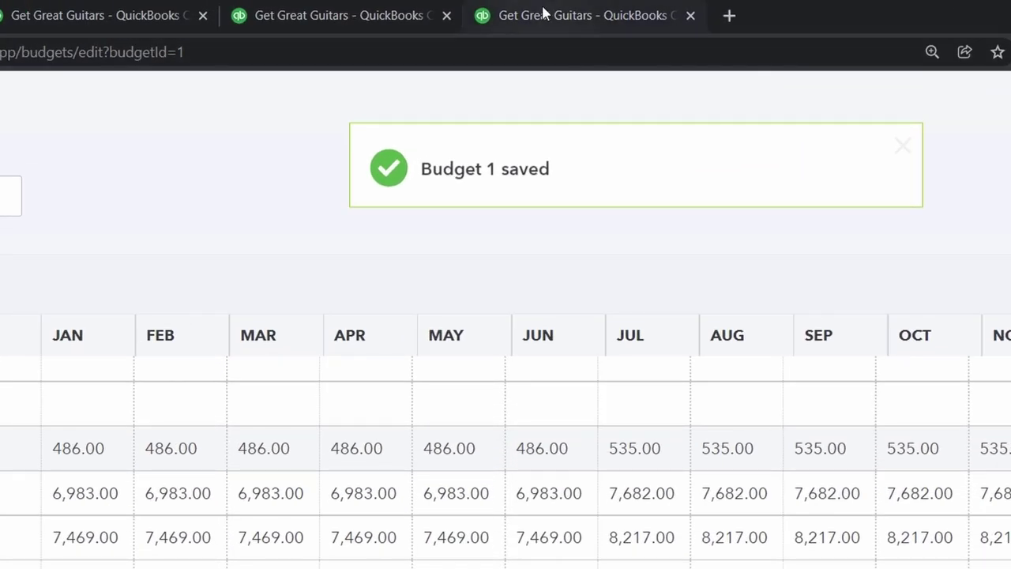
{"action": "left_click", "coordinate": [543, 11]}
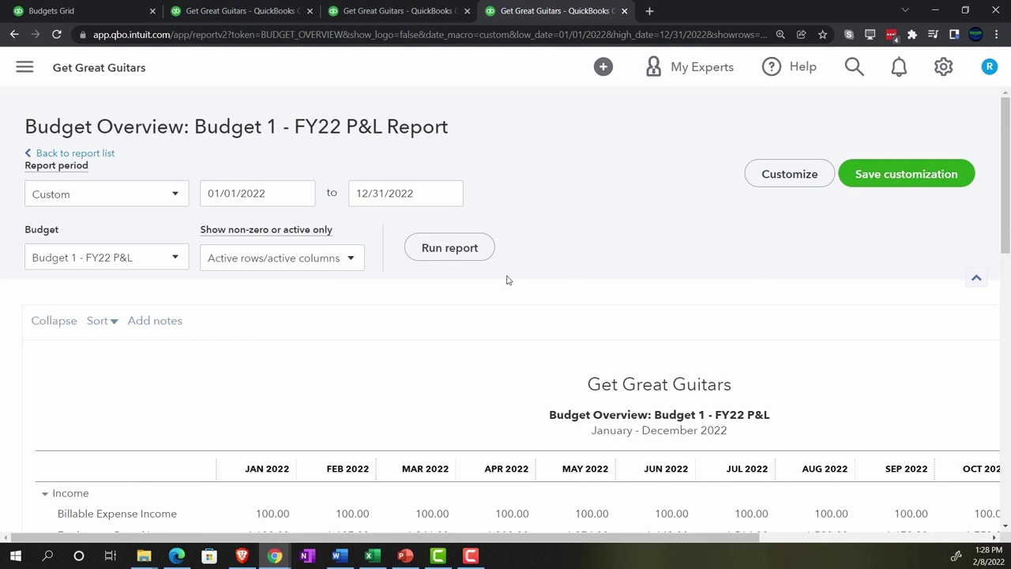
Step: Rerun the Budget Overview for 01/01/2022 to 12/31/2022 and check the total net income for the year
{"action": "left_click", "coordinate": [473, 252]}
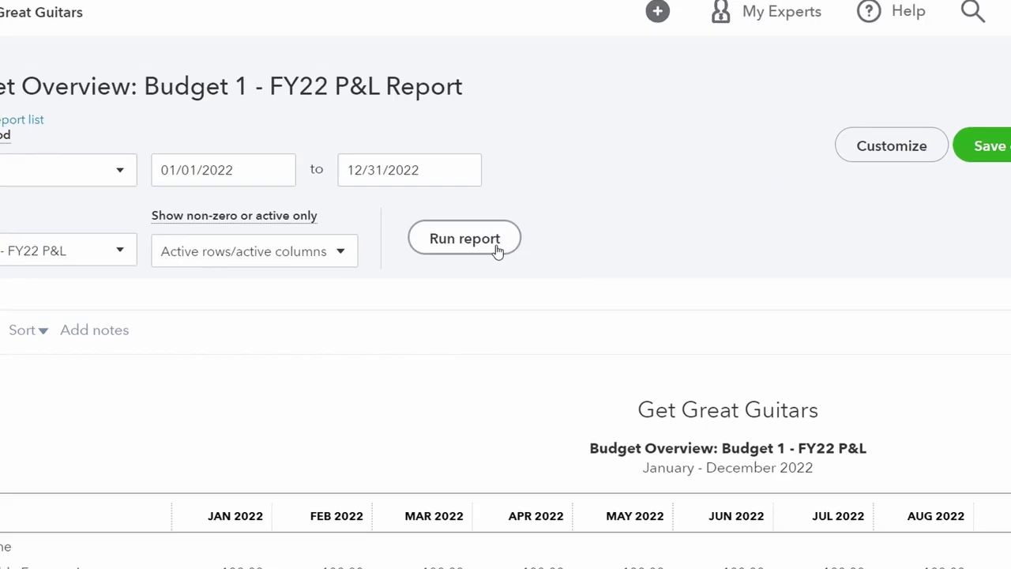
{"action": "scroll", "coordinate": [504, 321], "scroll_direction": "down", "scroll_amount": 4}
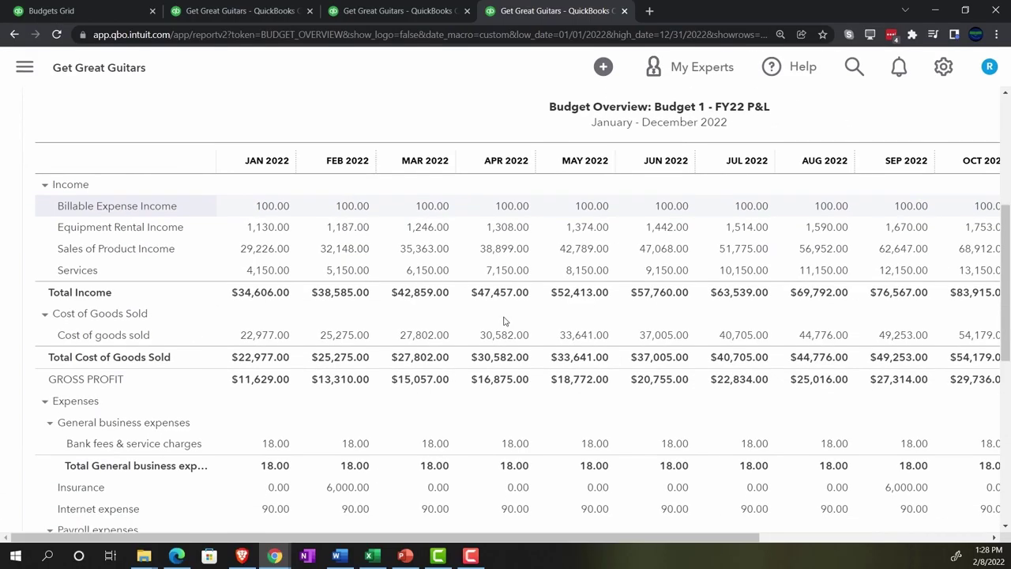
{"action": "scroll", "coordinate": [504, 321], "scroll_direction": "down", "scroll_amount": 6}
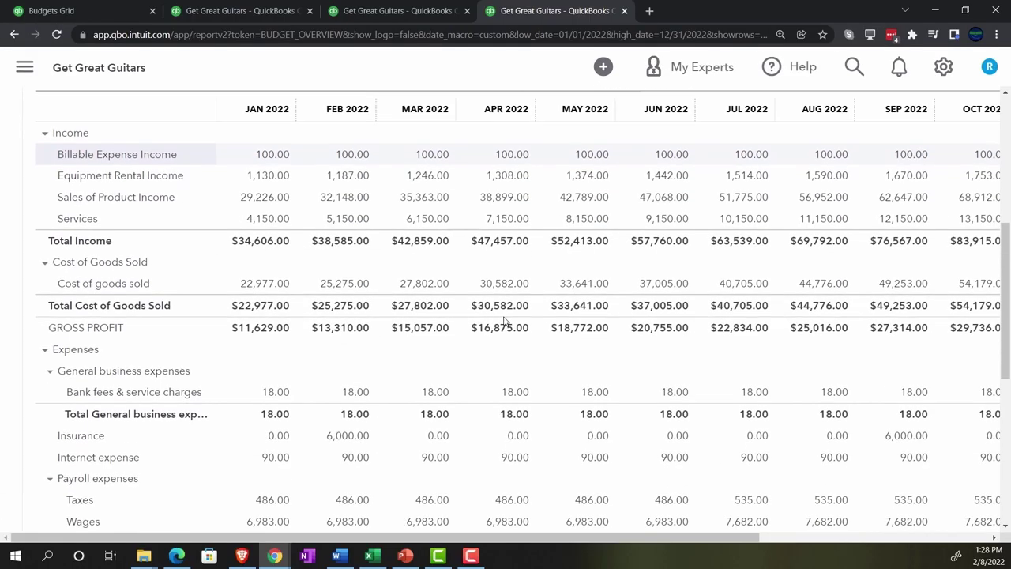
{"action": "left_click_drag", "start_coordinate": [738, 536], "coordinate": [965, 545]}
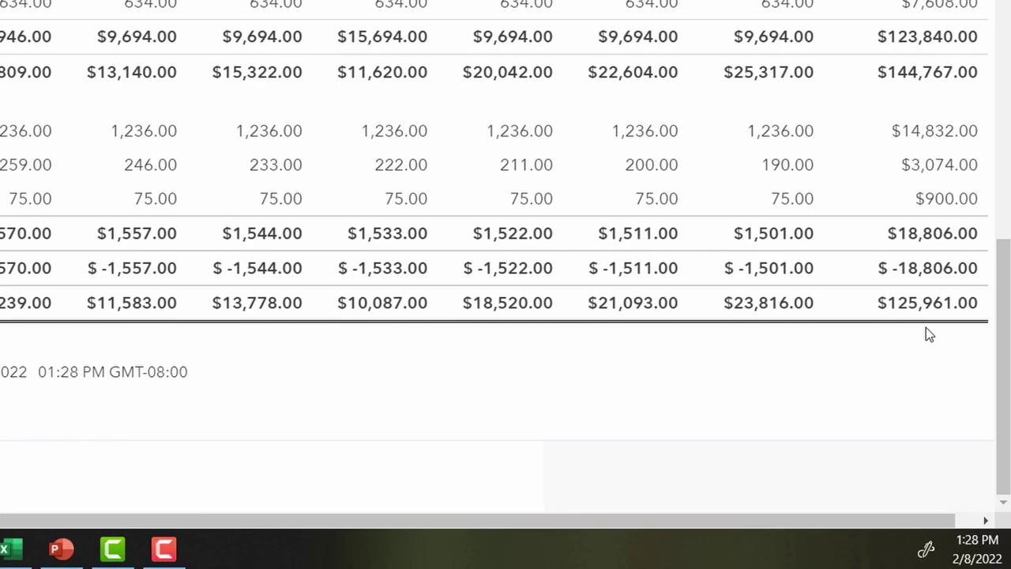
Step: Switch to the Excel budget and enter the report's total net income, 125961, in cell O21
{"action": "left_click", "coordinate": [12, 548]}
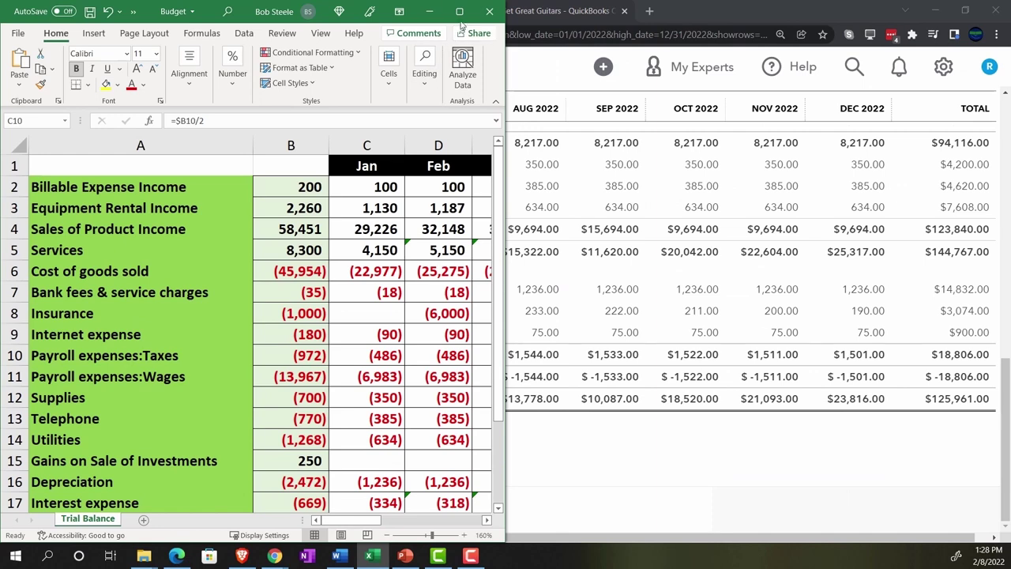
{"action": "left_click", "coordinate": [462, 9]}
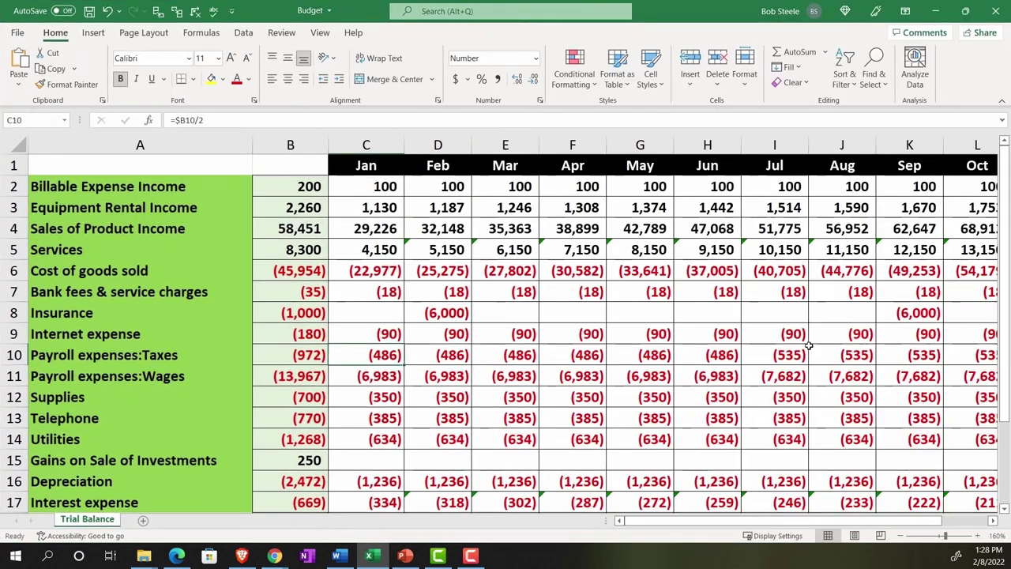
{"action": "scroll", "coordinate": [808, 345], "scroll_direction": "down", "scroll_amount": 4}
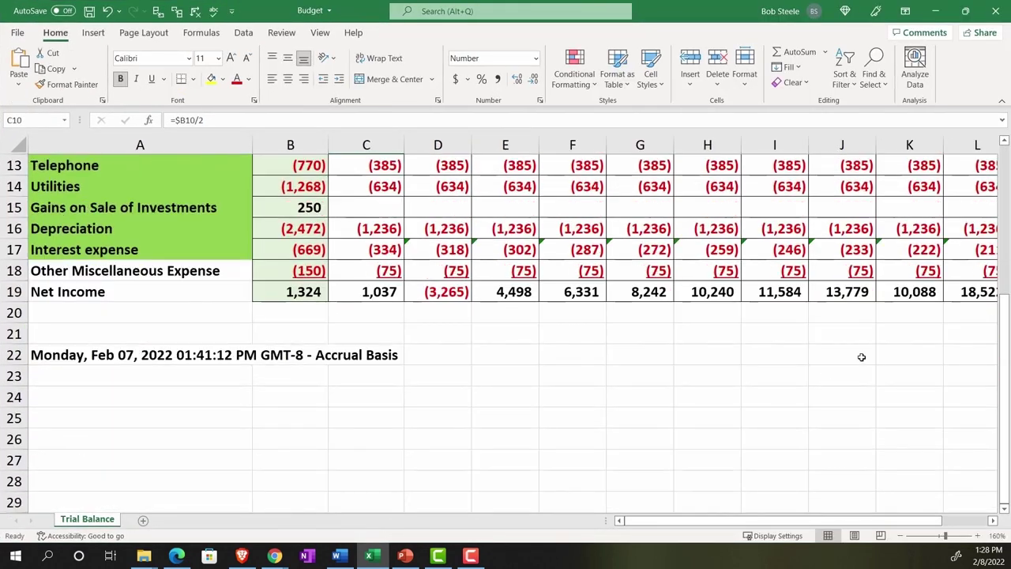
{"action": "left_click", "coordinate": [877, 379]}
{"action": "key", "text": "Down"}
{"action": "key", "text": "Right"}
{"action": "key", "text": "Right"}
{"action": "key", "text": "Right"}
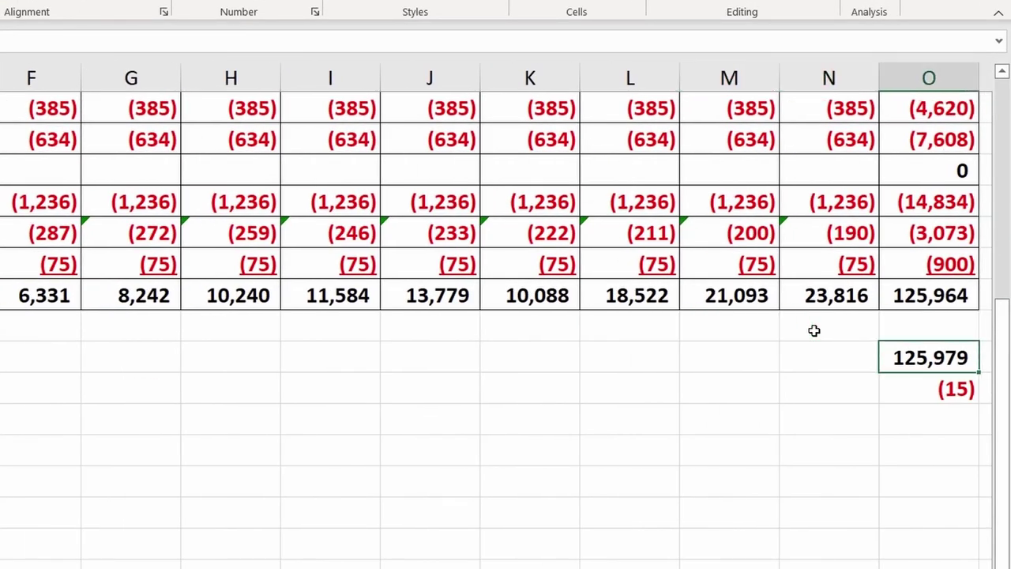
{"action": "type", "text": "125961"}
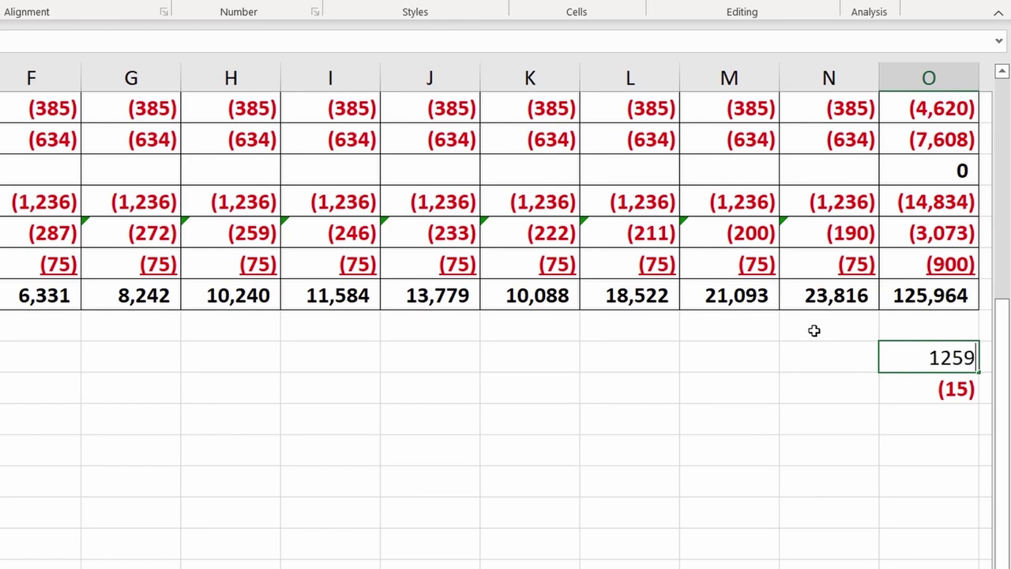
{"action": "key", "text": "Return"}
Step: Go to January's Net Income in cell C19 and look over the budget lines above it
{"action": "key", "text": "Left"}
{"action": "key", "text": "Left"}
{"action": "key", "text": "Left"}
{"action": "key", "text": "Left"}
{"action": "key", "text": "Left"}
{"action": "key", "text": "Left"}
{"action": "key", "text": "Left"}
{"action": "key", "text": "Left"}
{"action": "key", "text": "Left"}
{"action": "key", "text": "Left"}
{"action": "key", "text": "Left"}
{"action": "key", "text": "Left"}
{"action": "key", "text": "Left"}
{"action": "key", "text": "Left"}
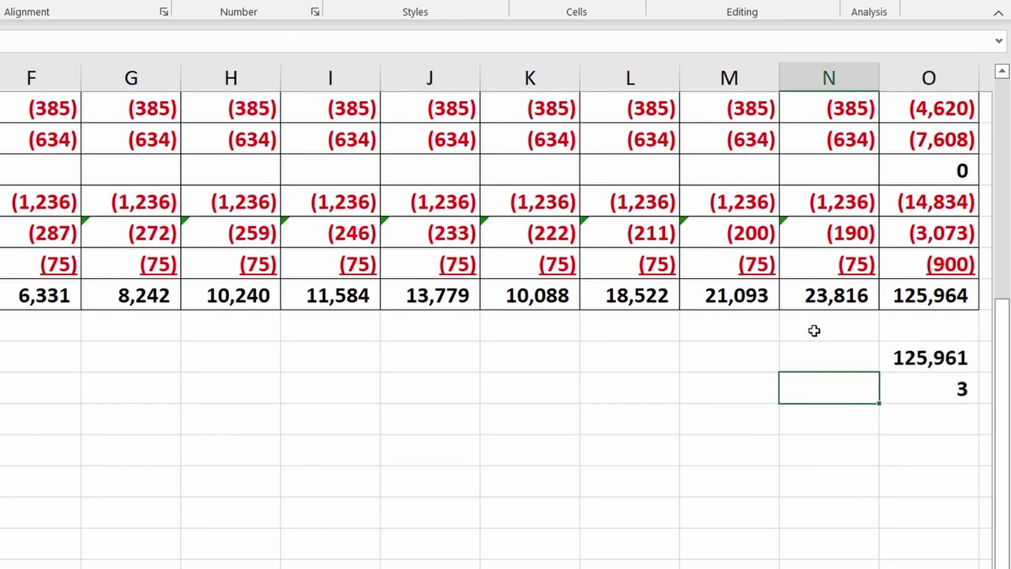
{"action": "key", "text": "Up"}
{"action": "key", "text": "Up"}
{"action": "key", "text": "Up"}
{"action": "key", "text": "Right"}
{"action": "key", "text": "Right"}
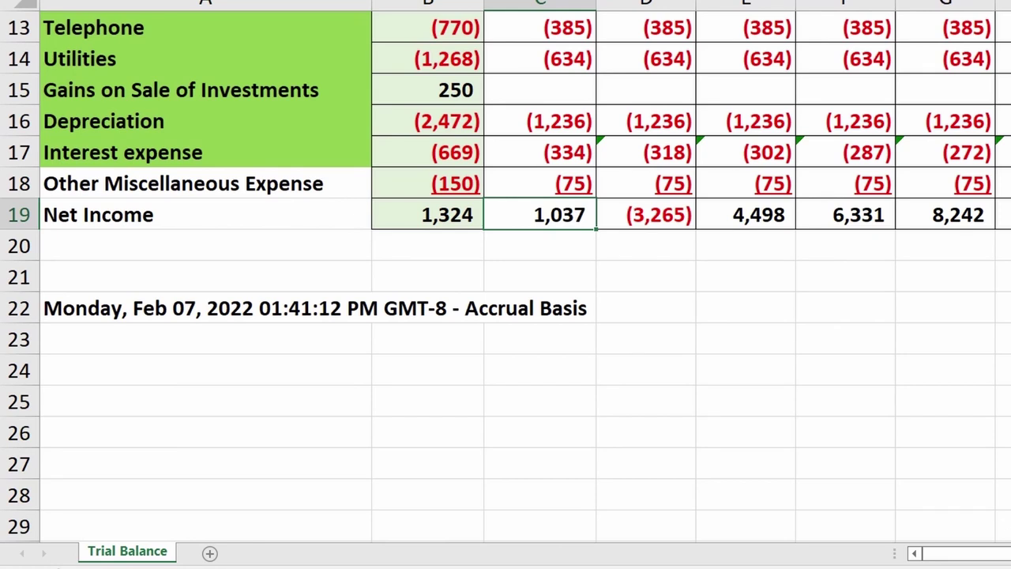
{"action": "scroll", "coordinate": [505, 284], "scroll_direction": "up", "scroll_amount": 1}
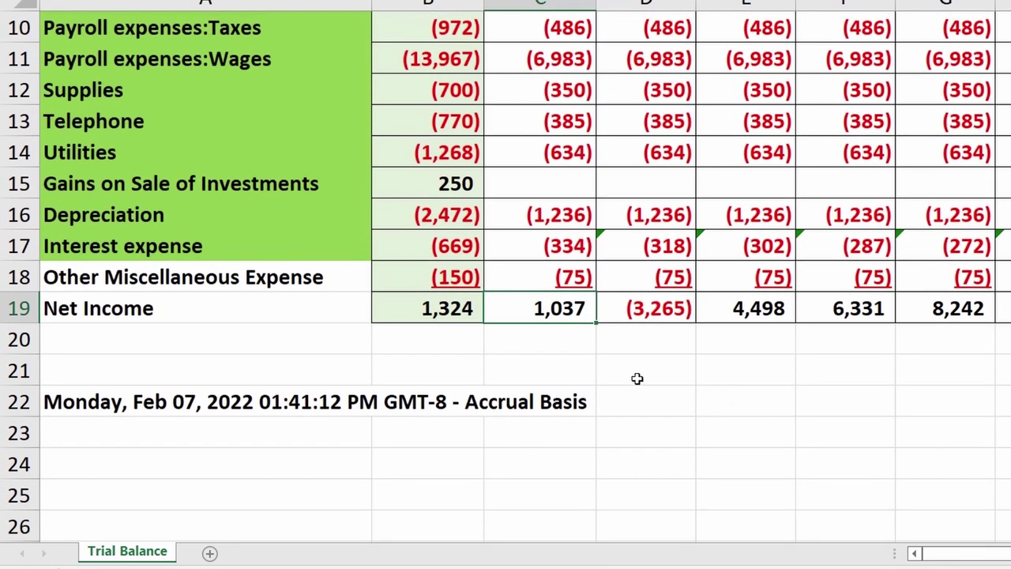
{"action": "scroll", "coordinate": [585, 350], "scroll_direction": "up", "scroll_amount": 1}
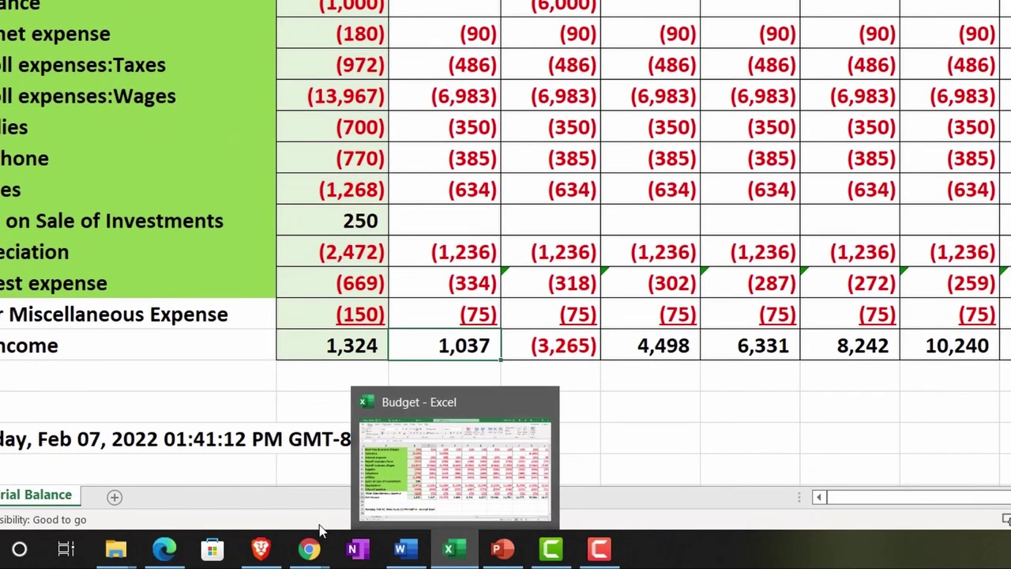
Step: Compare the monthly net income figures in the QuickBooks Budget Overview with the Net Income row in Excel
{"action": "mouse_move", "coordinate": [406, 568]}
{"action": "left_click", "coordinate": [403, 463]}
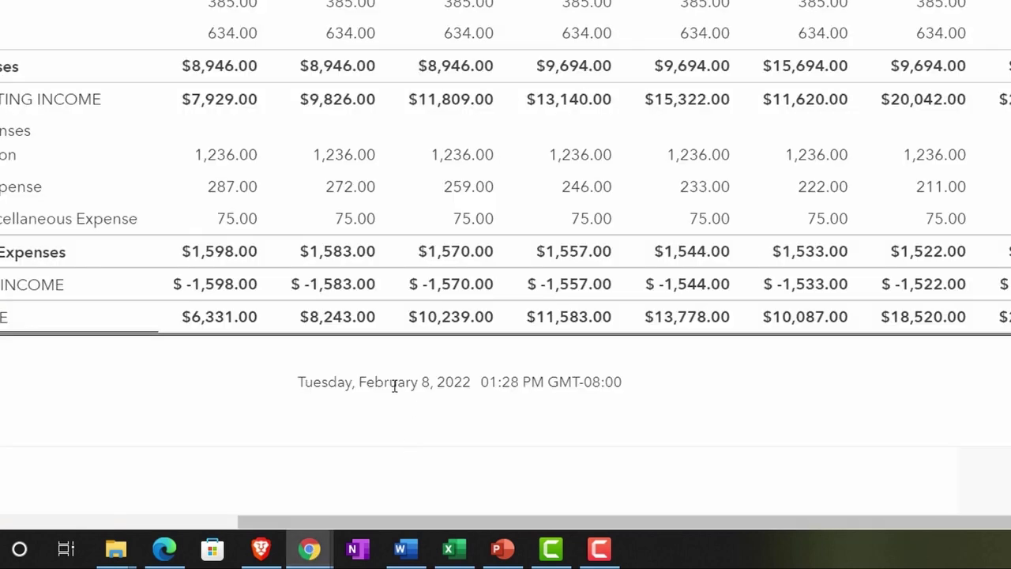
{"action": "left_click_drag", "start_coordinate": [517, 524], "coordinate": [190, 505]}
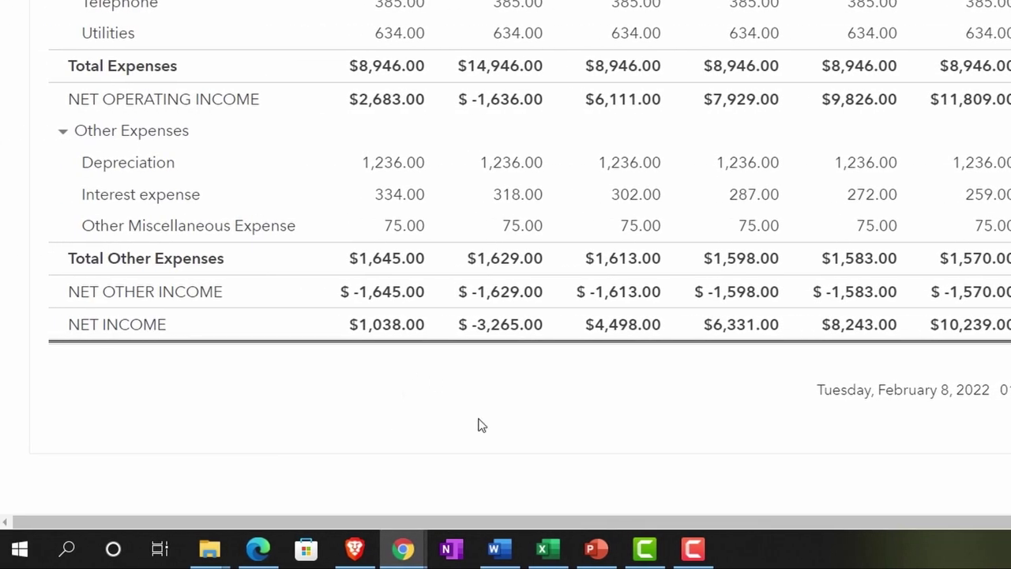
{"action": "left_click", "coordinate": [552, 553]}
{"action": "left_click", "coordinate": [630, 347]}
{"action": "left_click", "coordinate": [545, 549]}
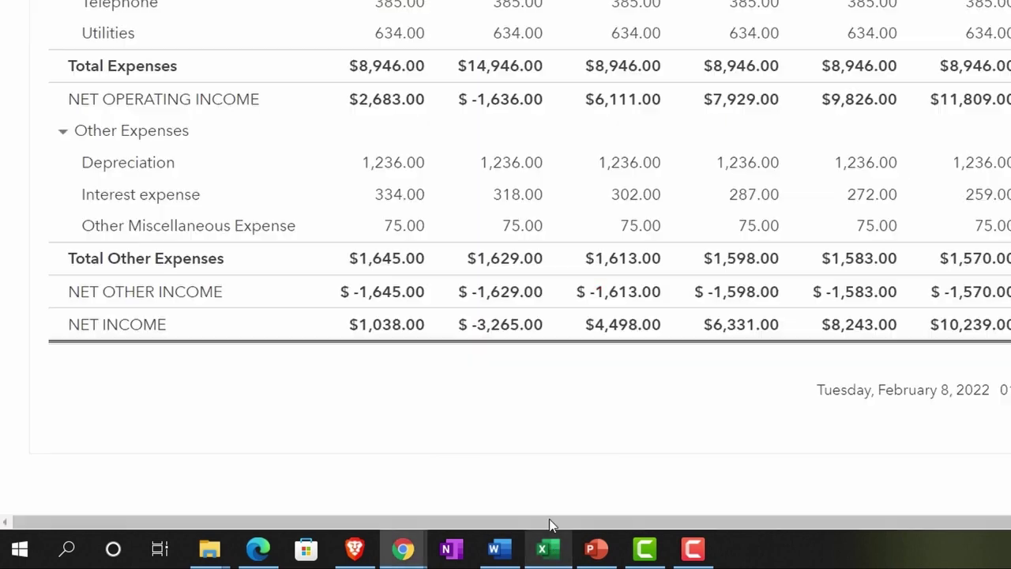
{"action": "left_click", "coordinate": [544, 549]}
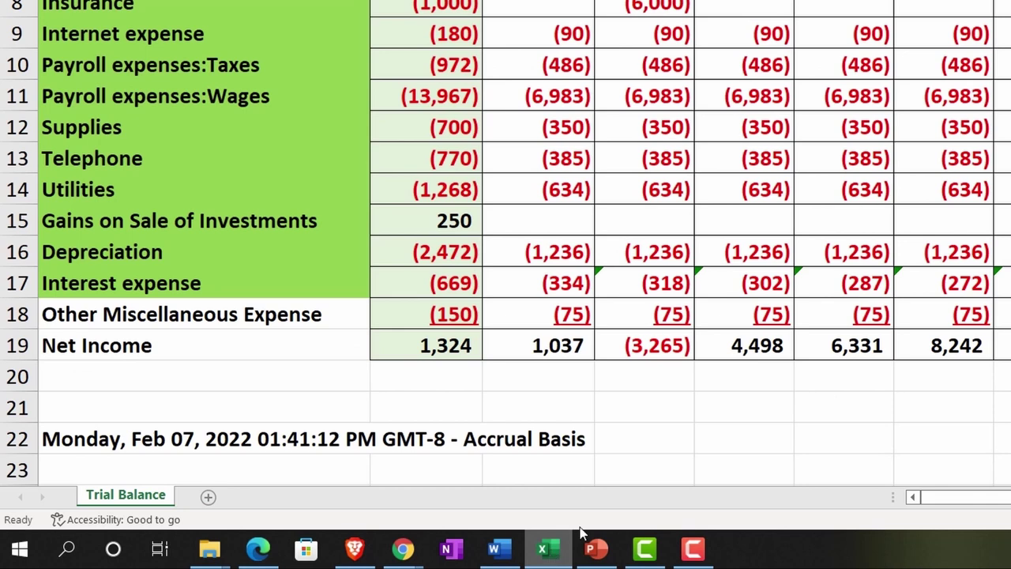
{"action": "left_click", "coordinate": [543, 546]}
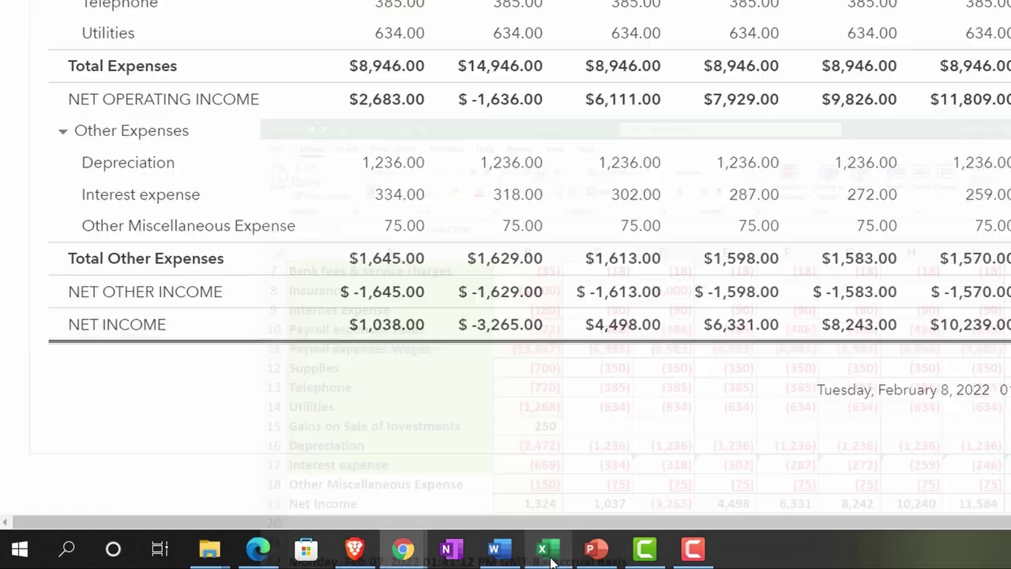
{"action": "left_click", "coordinate": [545, 549]}
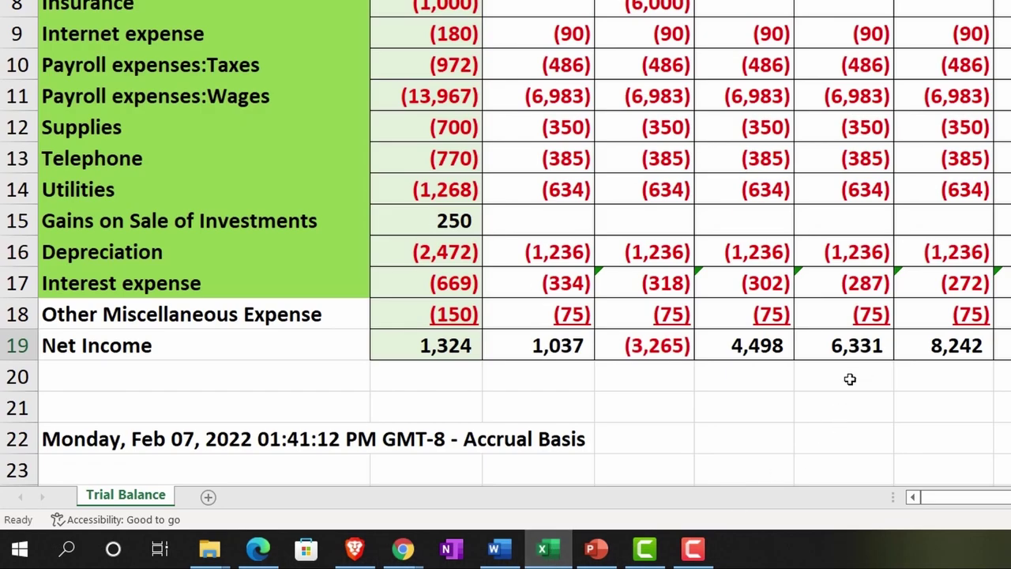
{"action": "left_click", "coordinate": [552, 553]}
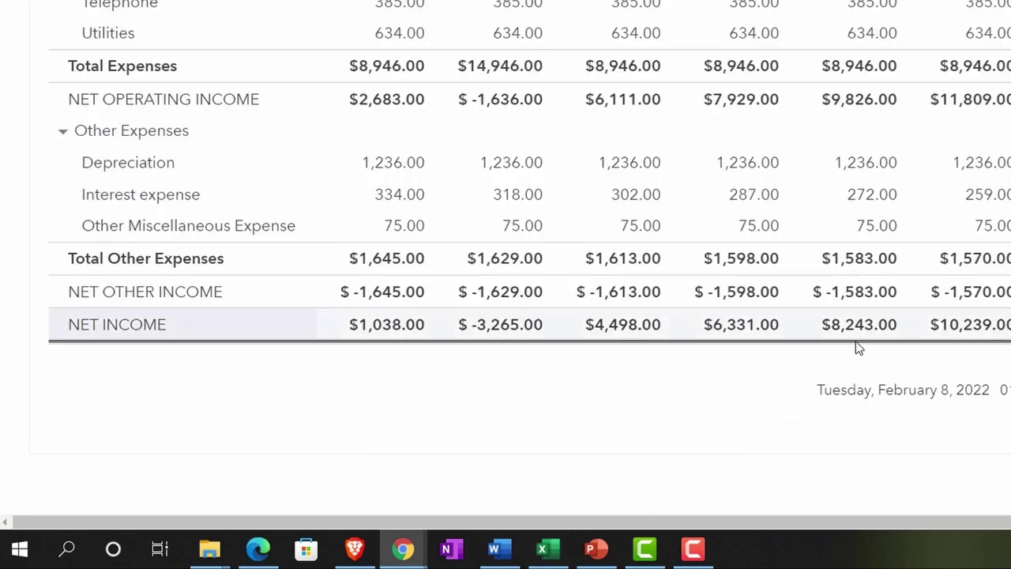
{"action": "left_click", "coordinate": [545, 548]}
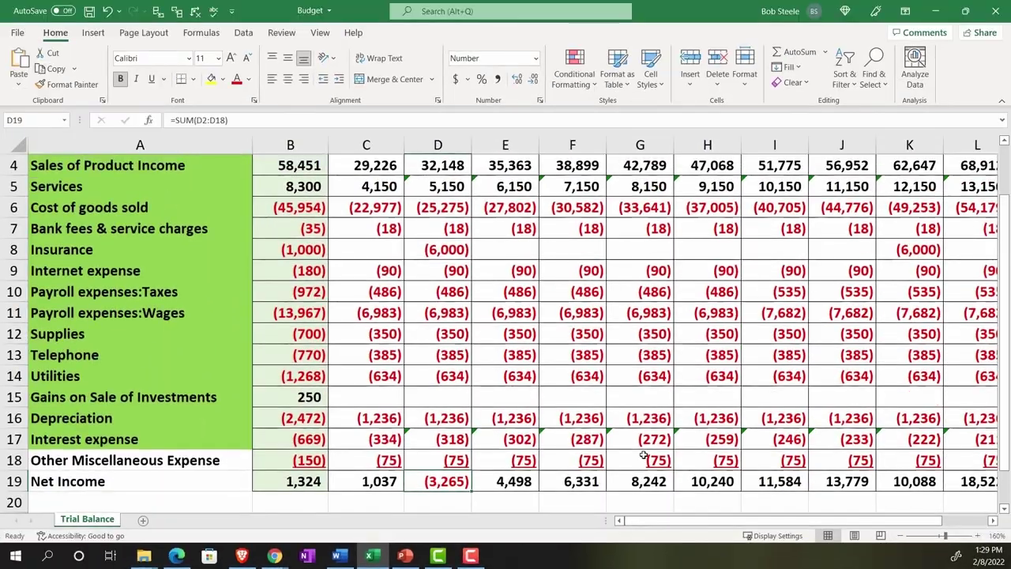
Step: Compare the income and cost of goods sold lines at the start of the Excel budget with the Budget Overview report
{"action": "scroll", "coordinate": [609, 399], "scroll_direction": "up", "scroll_amount": 1}
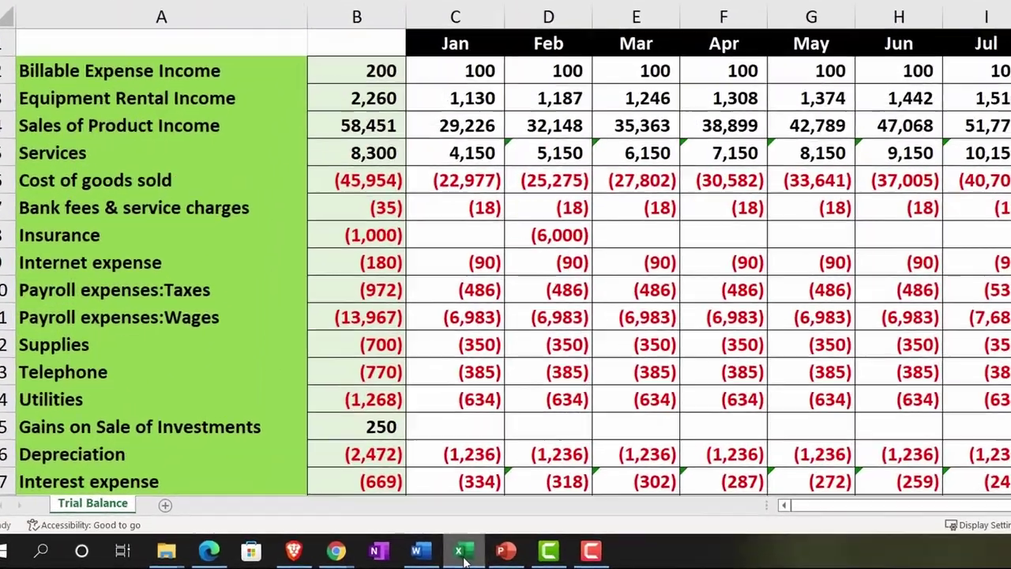
{"action": "left_click", "coordinate": [274, 555]}
{"action": "scroll", "coordinate": [233, 399], "scroll_direction": "up", "scroll_amount": 2}
{"action": "scroll", "coordinate": [300, 332], "scroll_direction": "up", "scroll_amount": 7}
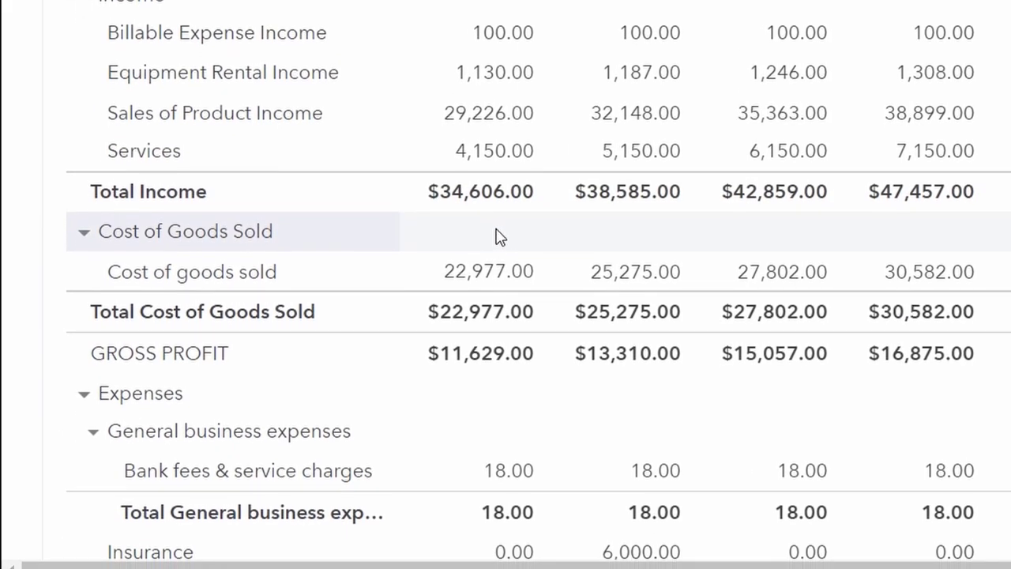
{"action": "left_click", "coordinate": [626, 546]}
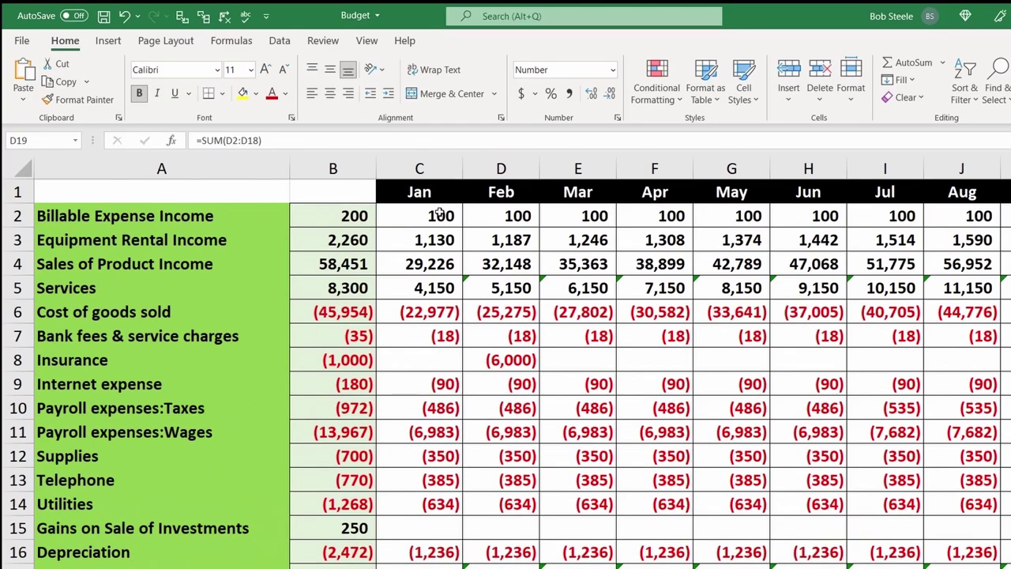
Step: Select January's income in C2:C5 and its expenses in C7:C18 to review the sum of each group
{"action": "left_click", "coordinate": [440, 213]}
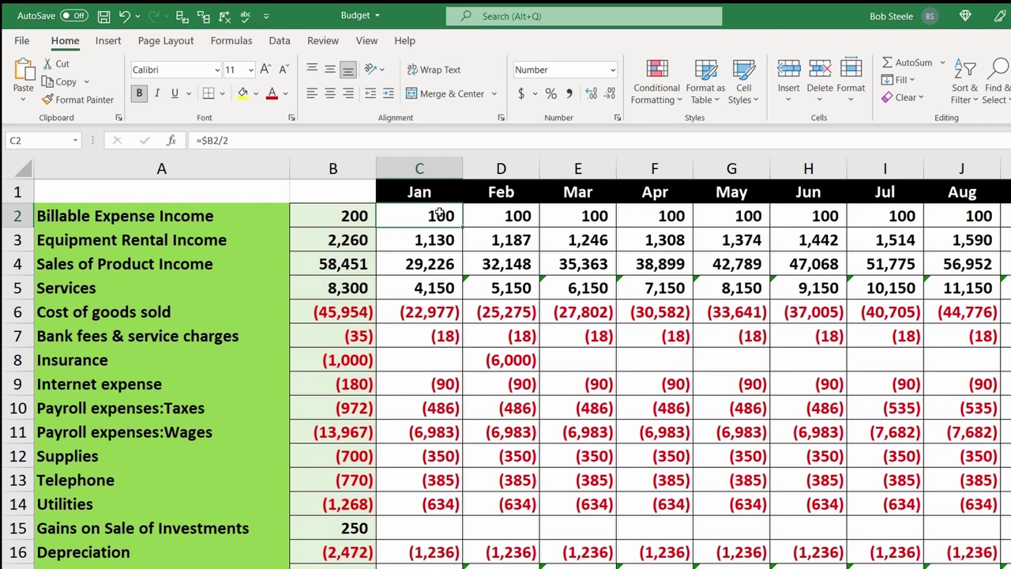
{"action": "left_click_drag", "start_coordinate": [440, 213], "coordinate": [440, 289]}
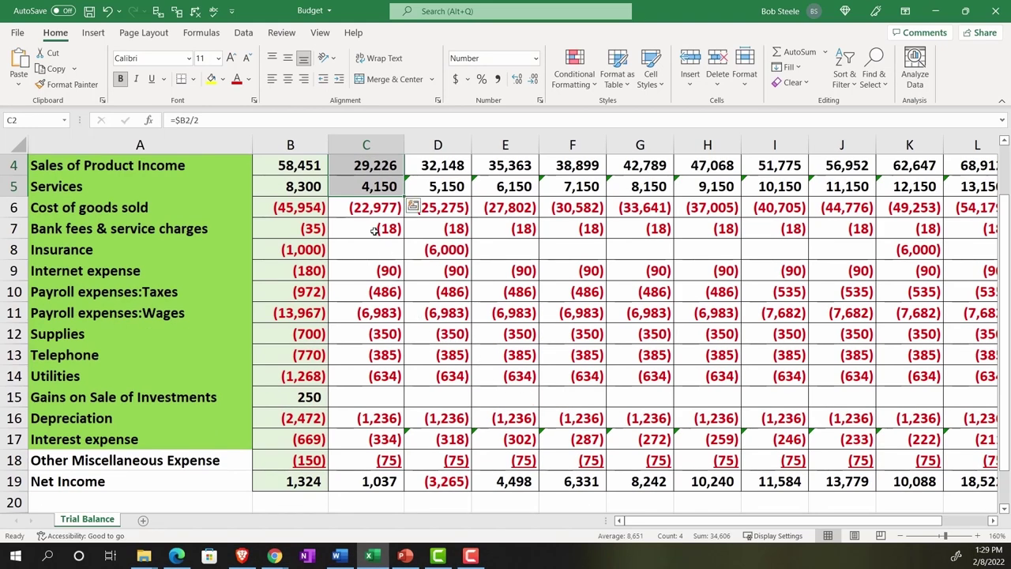
{"action": "left_click_drag", "start_coordinate": [369, 257], "coordinate": [377, 452]}
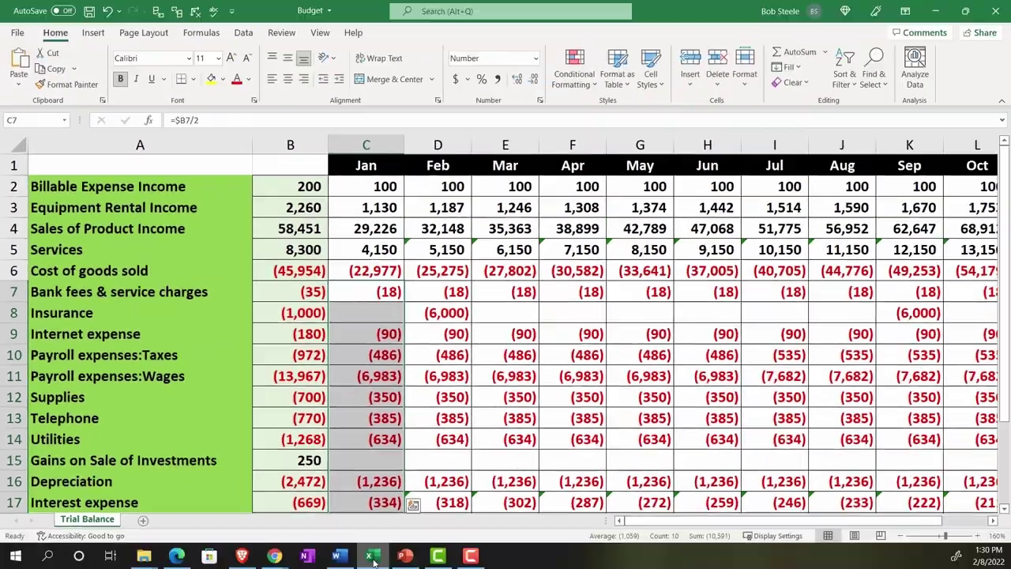
Step: Return to the QuickBooks Budget Overview, set its end date to 03/31/2022 and run the report
{"action": "left_click", "coordinate": [372, 557]}
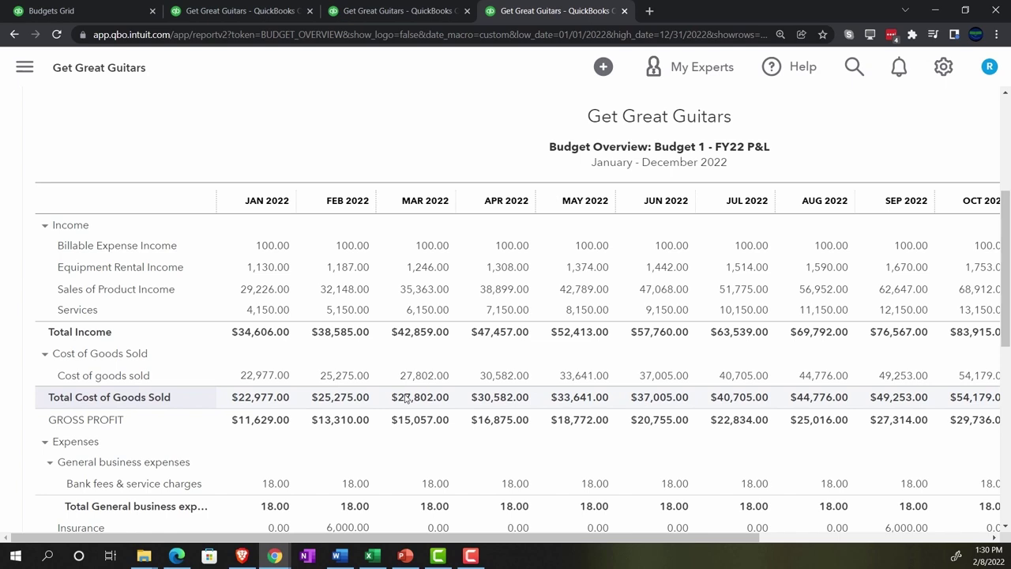
{"action": "scroll", "coordinate": [406, 398], "scroll_direction": "up", "scroll_amount": 5}
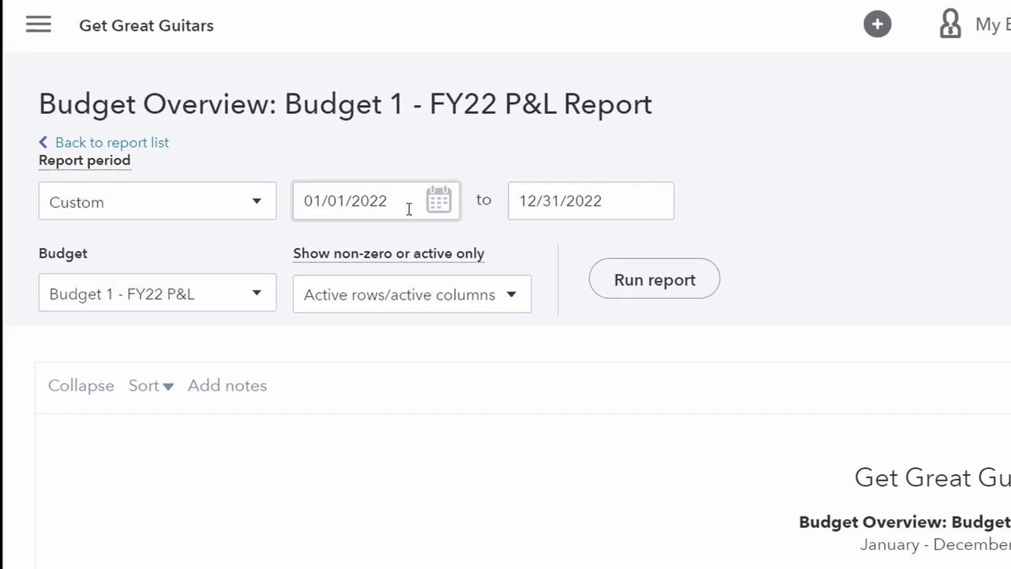
{"action": "left_click", "coordinate": [409, 209]}
{"action": "key", "text": "Tab"}
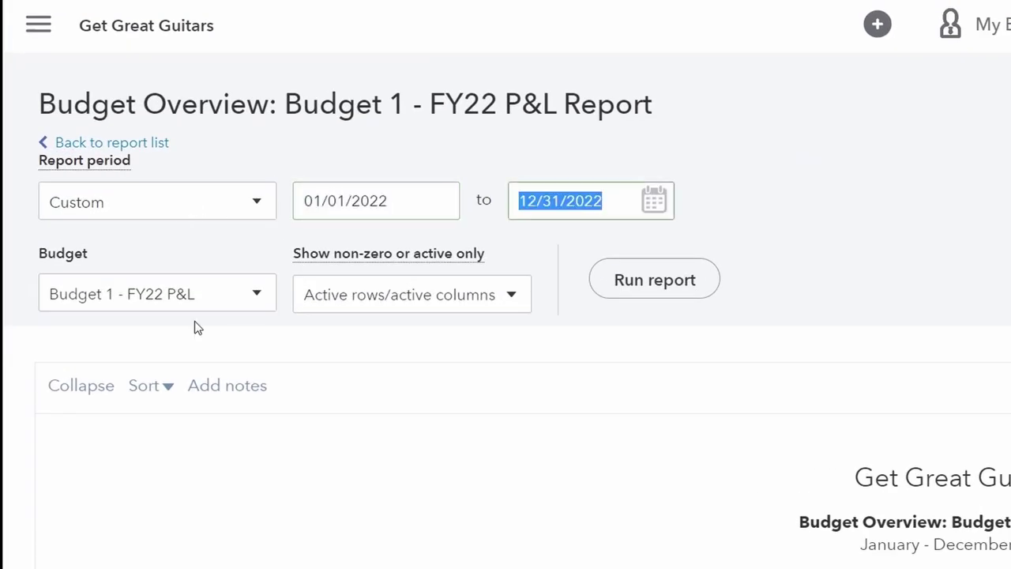
{"action": "type", "text": "033"}
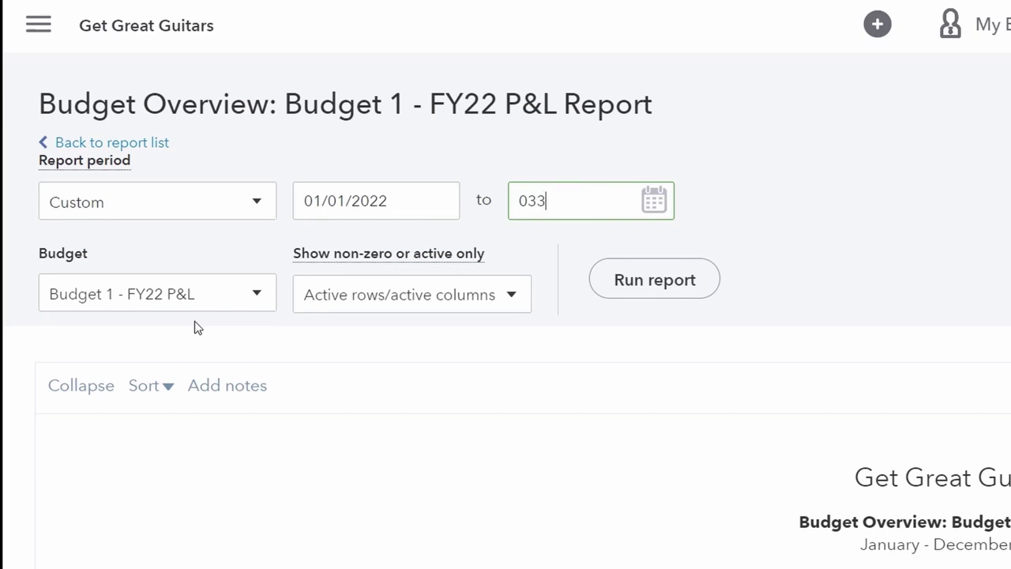
{"action": "key", "text": "Tab"}
{"action": "left_click", "coordinate": [655, 291]}
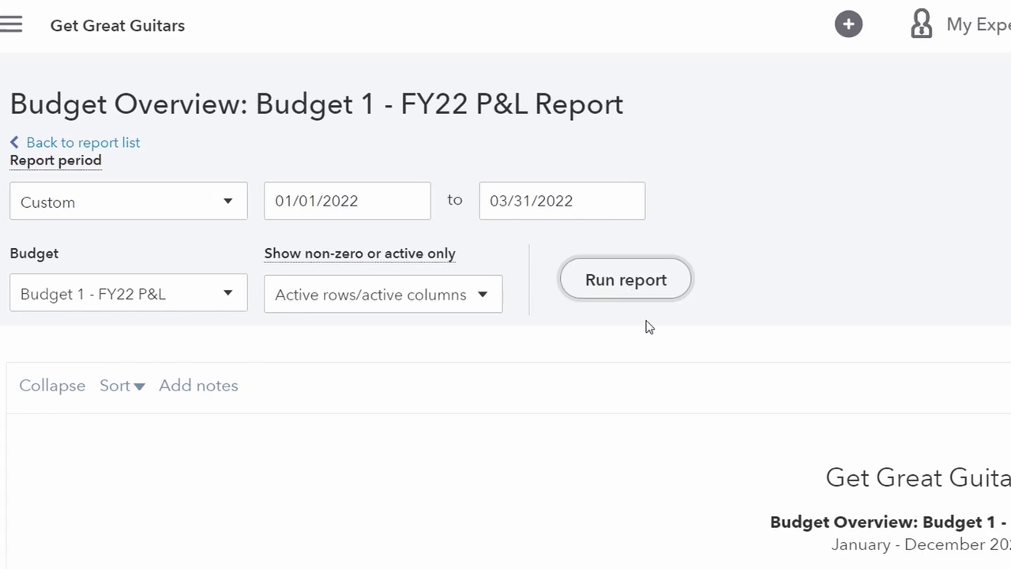
Step: Review the January to March Budget Overview and switch back to the Excel budget worksheet
{"action": "scroll", "coordinate": [711, 379], "scroll_direction": "down", "scroll_amount": 4}
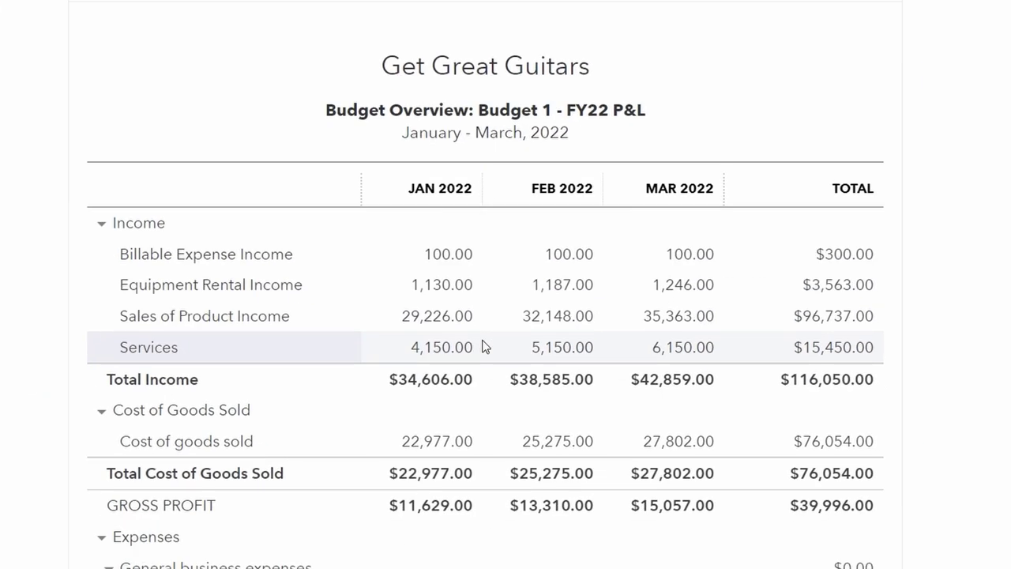
{"action": "scroll", "coordinate": [484, 345], "scroll_direction": "up", "scroll_amount": 4}
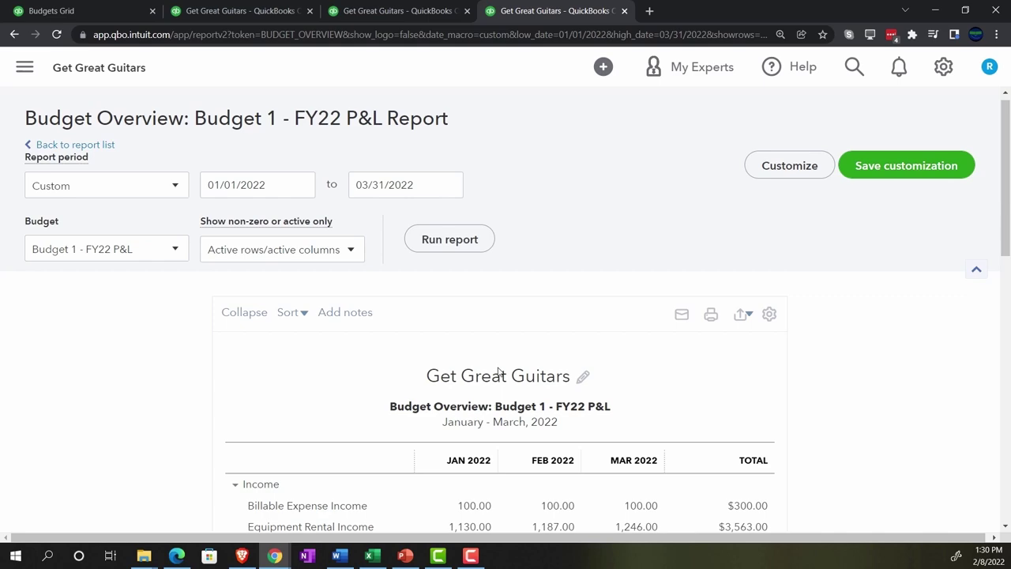
{"action": "left_click", "coordinate": [372, 555]}
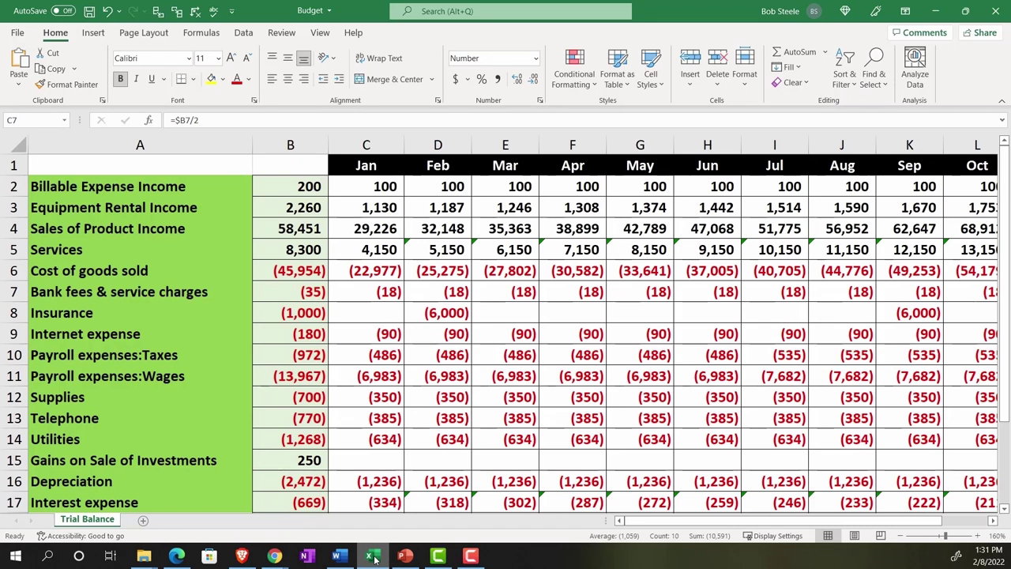
Step: Switch back to the QuickBooks Budget Overview and review its January to March income, cost of goods sold and expense lines
{"action": "left_click", "coordinate": [372, 555]}
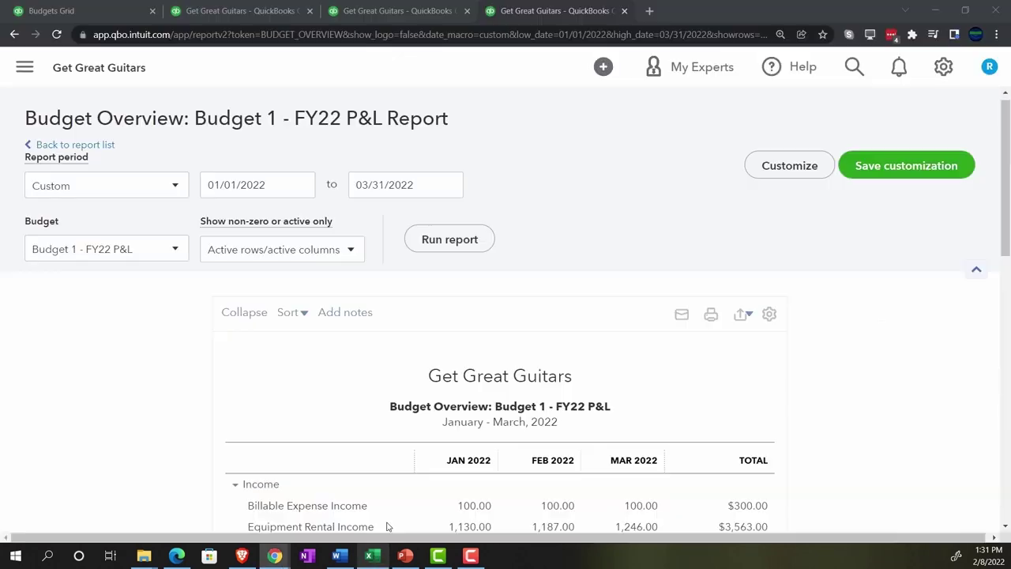
{"action": "scroll", "coordinate": [395, 467], "scroll_direction": "down", "scroll_amount": 5}
{"action": "scroll", "coordinate": [397, 467], "scroll_direction": "down", "scroll_amount": 1}
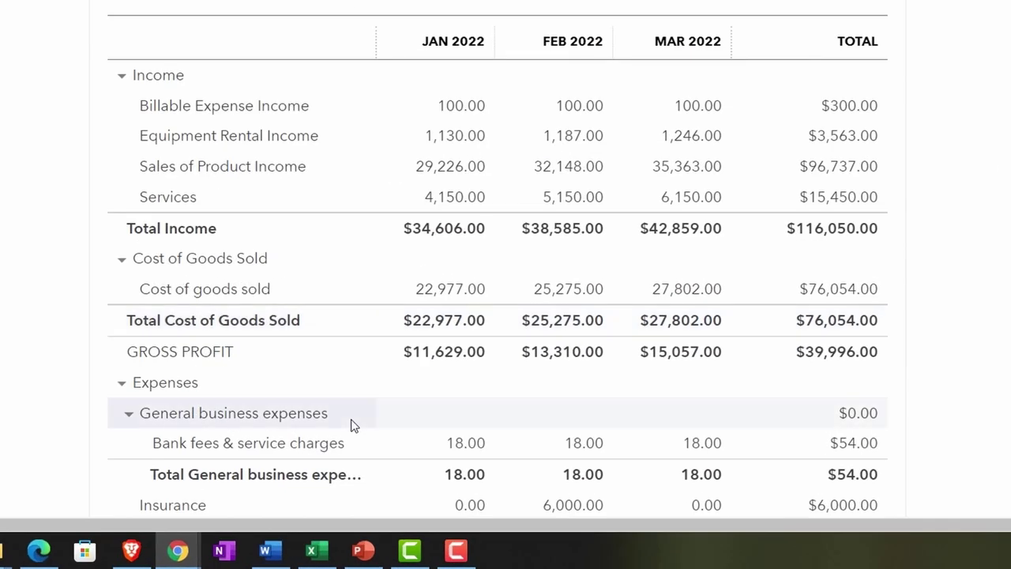
{"action": "scroll", "coordinate": [352, 425], "scroll_direction": "down", "scroll_amount": 1}
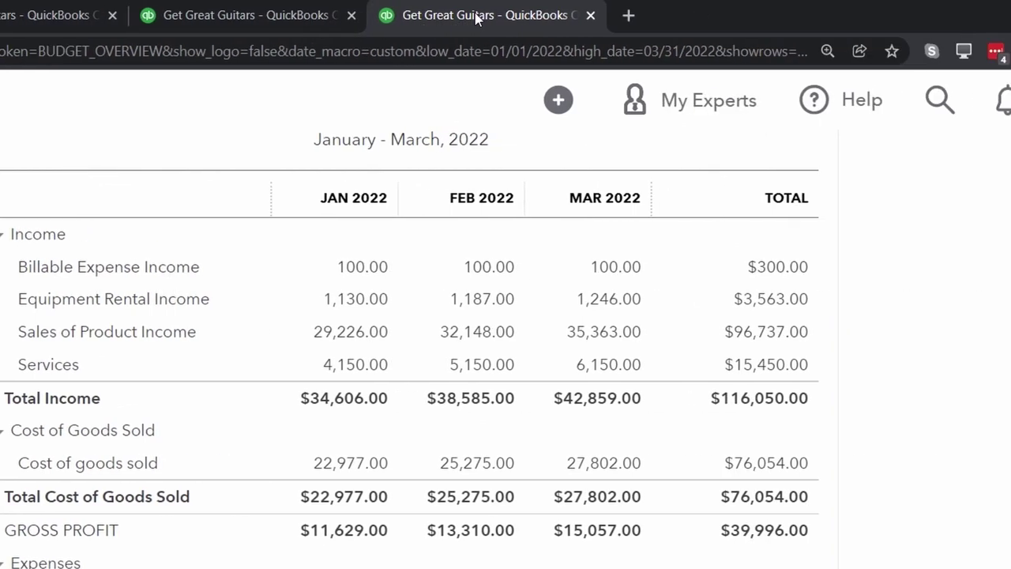
Step: Duplicate the Budget Overview browser tab, open the Reports list in the copy and hide the navigation sidebar
{"action": "right_click", "coordinate": [476, 18]}
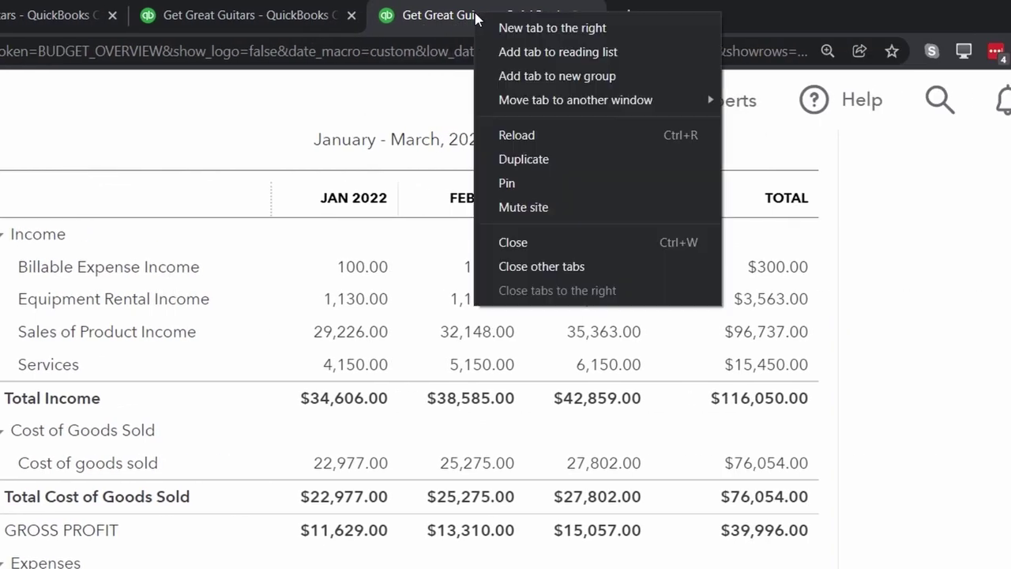
{"action": "left_click", "coordinate": [523, 159]}
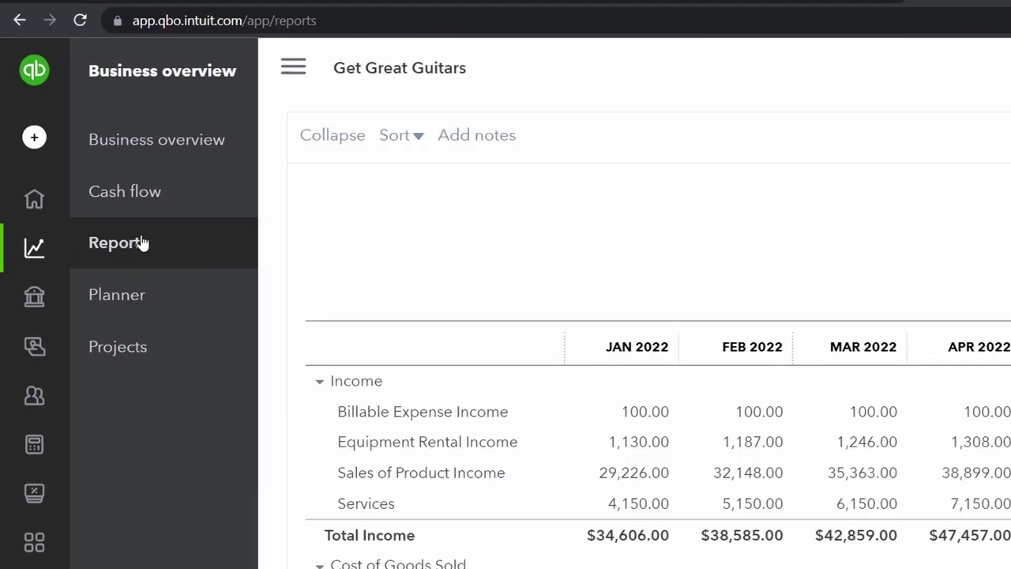
{"action": "left_click", "coordinate": [139, 244]}
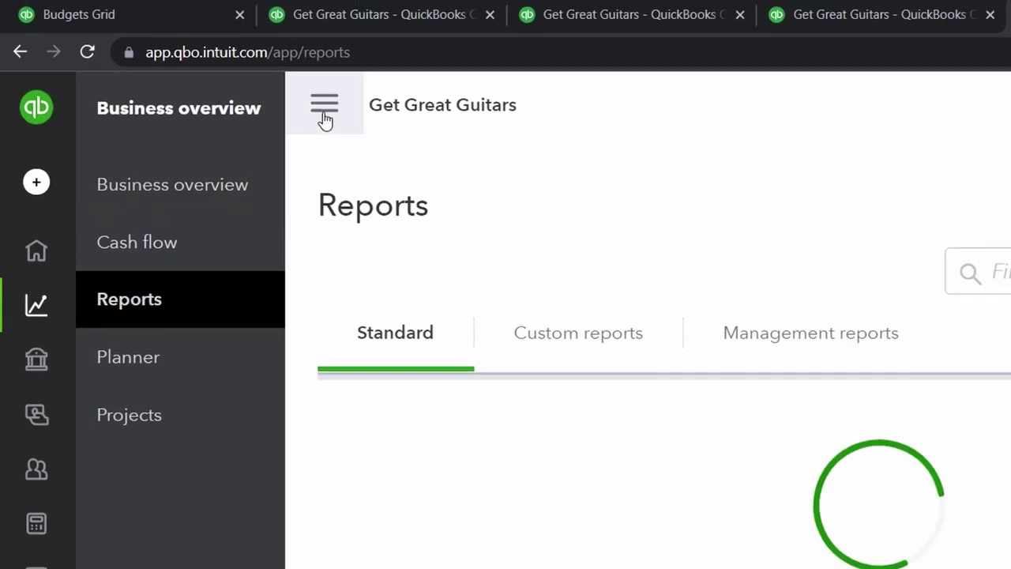
{"action": "left_click", "coordinate": [324, 118]}
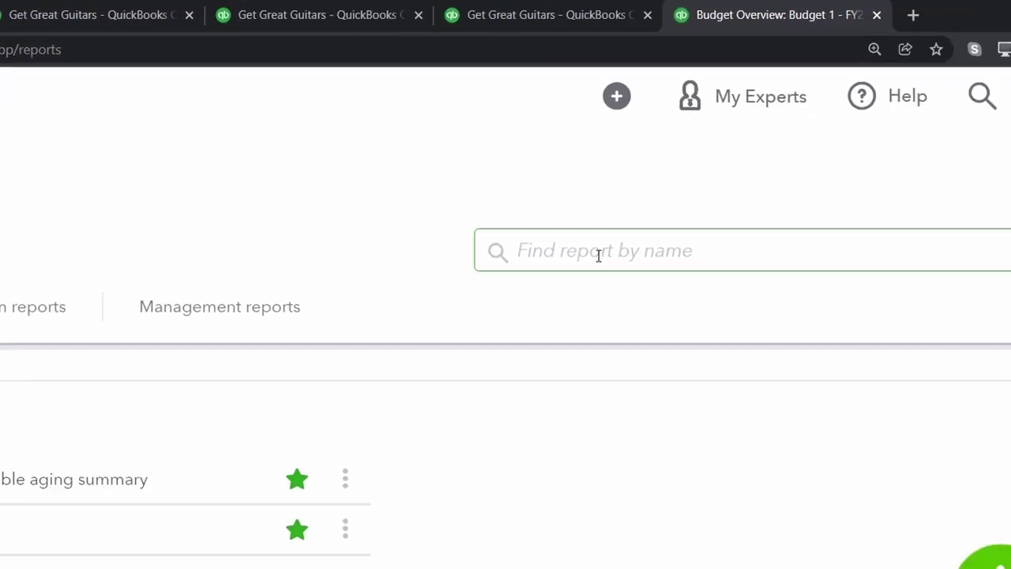
Step: Search the reports for "budg" and open Budget vs. Actuals
{"action": "left_click", "coordinate": [598, 255]}
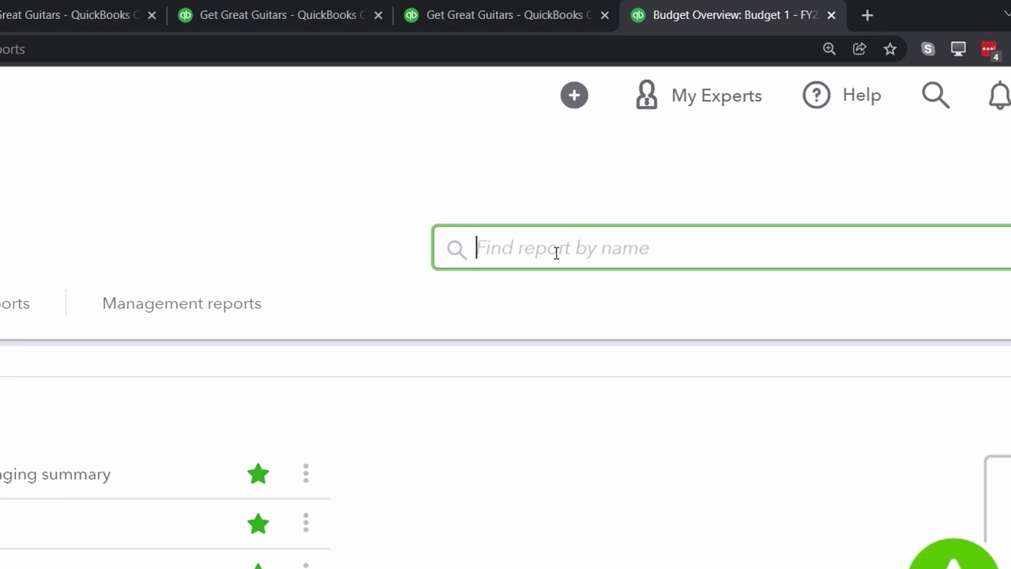
{"action": "type", "text": "budg"}
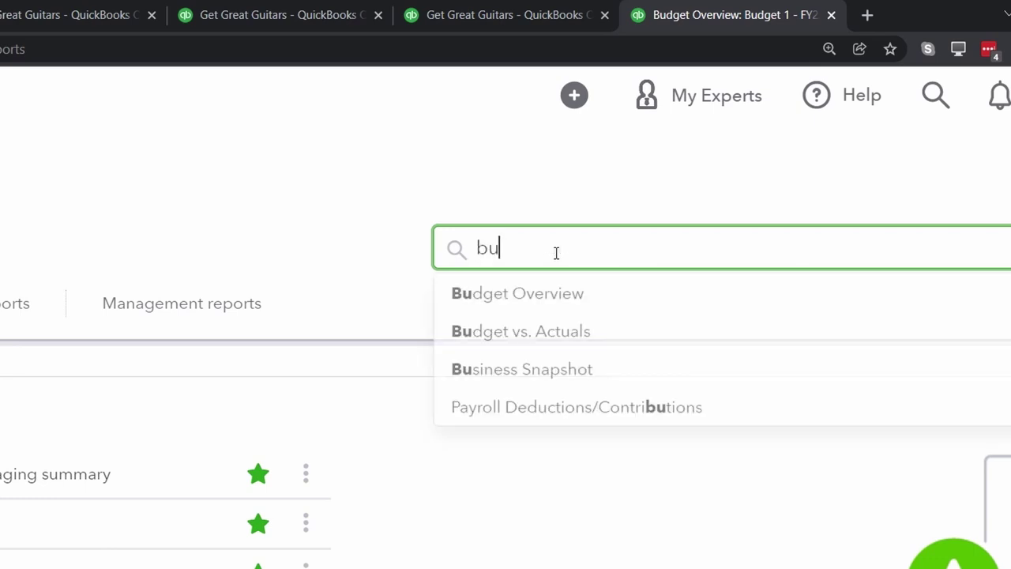
{"action": "key", "text": "Down"}
{"action": "key", "text": "Down"}
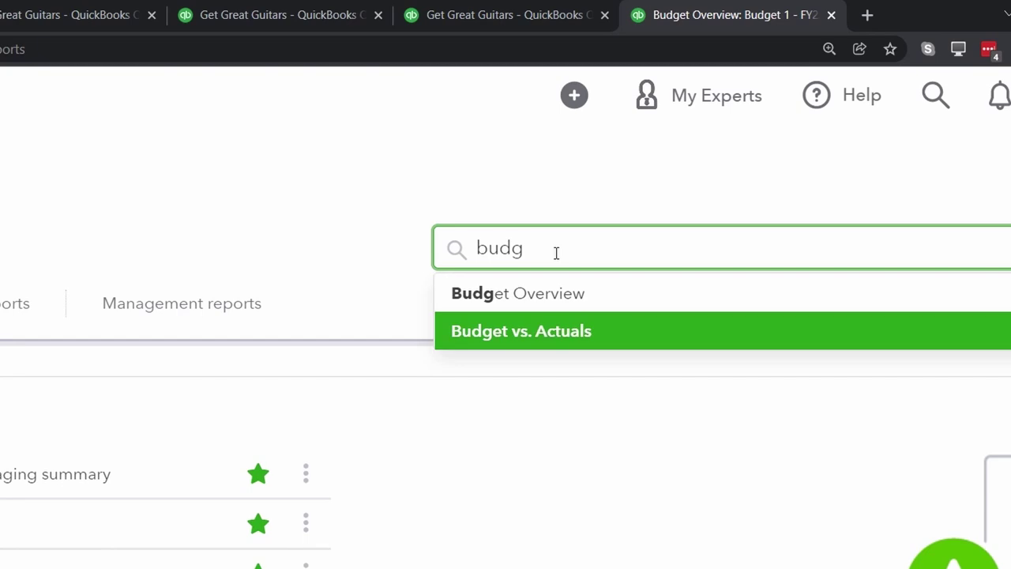
{"action": "key", "text": "Return"}
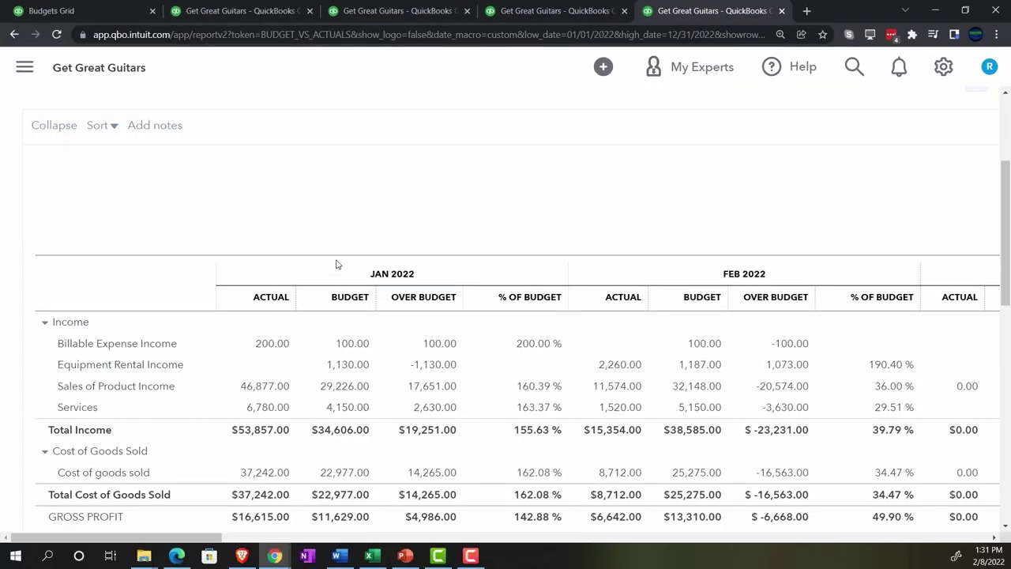
Step: Check January's Billable Expense Income percentage by dividing 200 by 100 in a compact Calculator window, and close the calculator
{"action": "scroll", "coordinate": [335, 263], "scroll_direction": "down", "scroll_amount": 3}
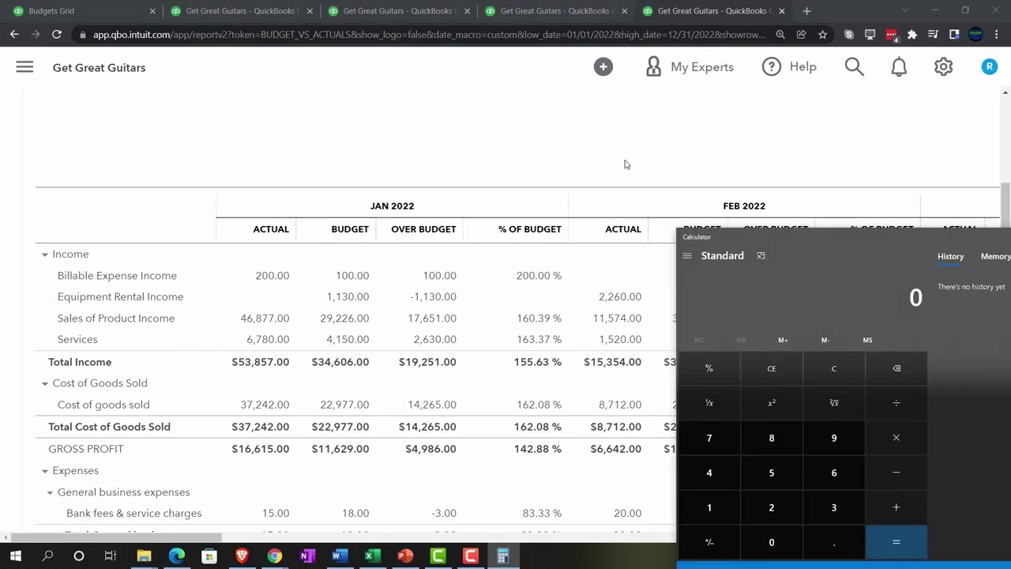
{"action": "left_click_drag", "start_coordinate": [963, 234], "coordinate": [564, 58]}
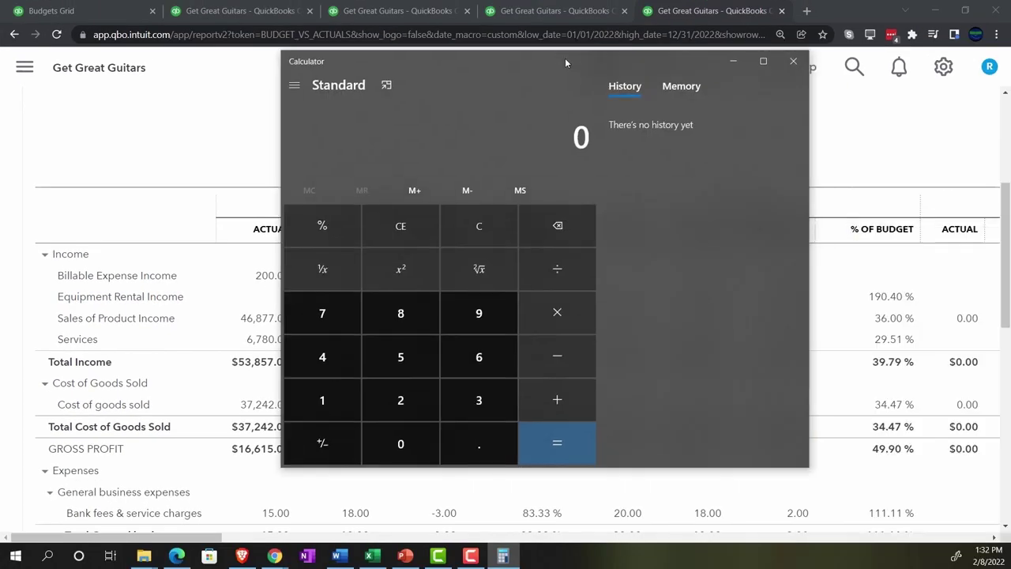
{"action": "left_click", "coordinate": [386, 84]}
{"action": "left_click_drag", "start_coordinate": [813, 29], "coordinate": [727, 158]}
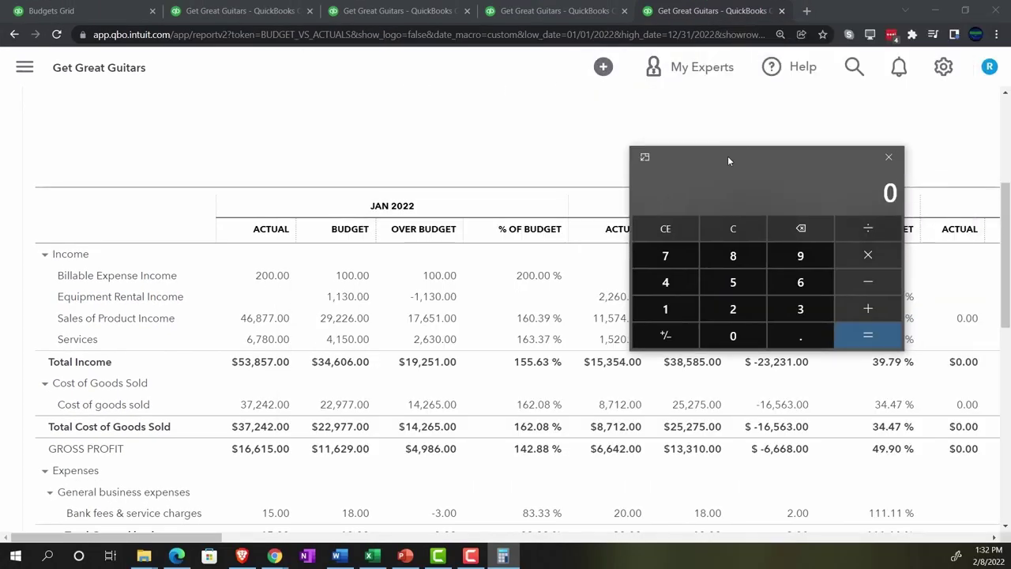
{"action": "type", "text": "200/10"}
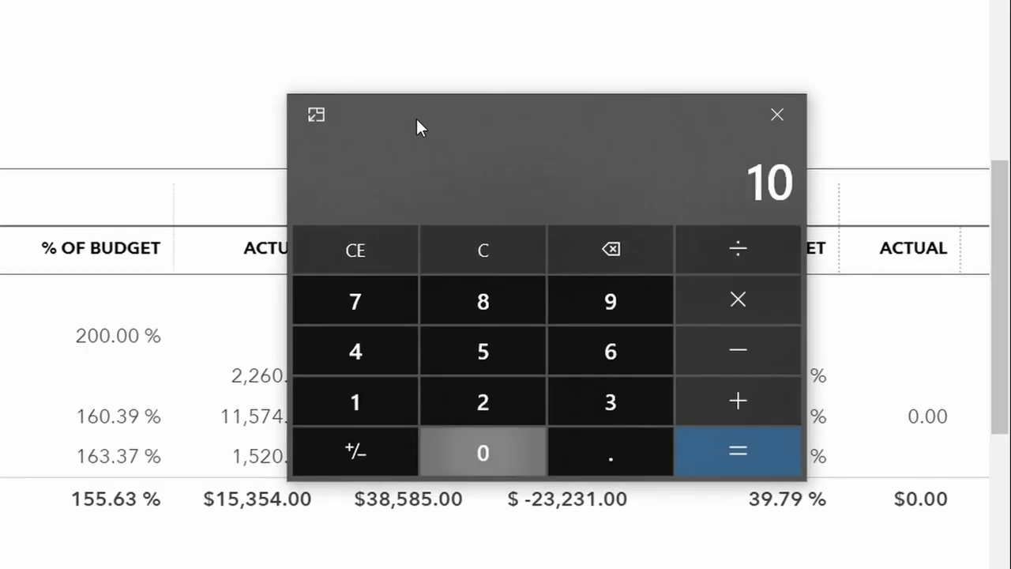
{"action": "key", "text": "Return"}
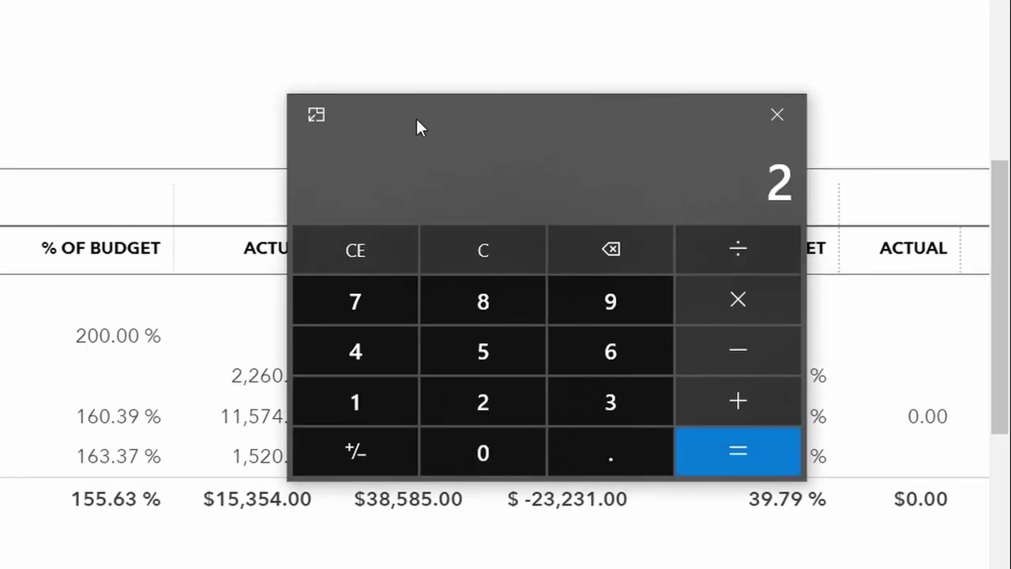
{"action": "left_click_drag", "start_coordinate": [418, 120], "coordinate": [427, 274]}
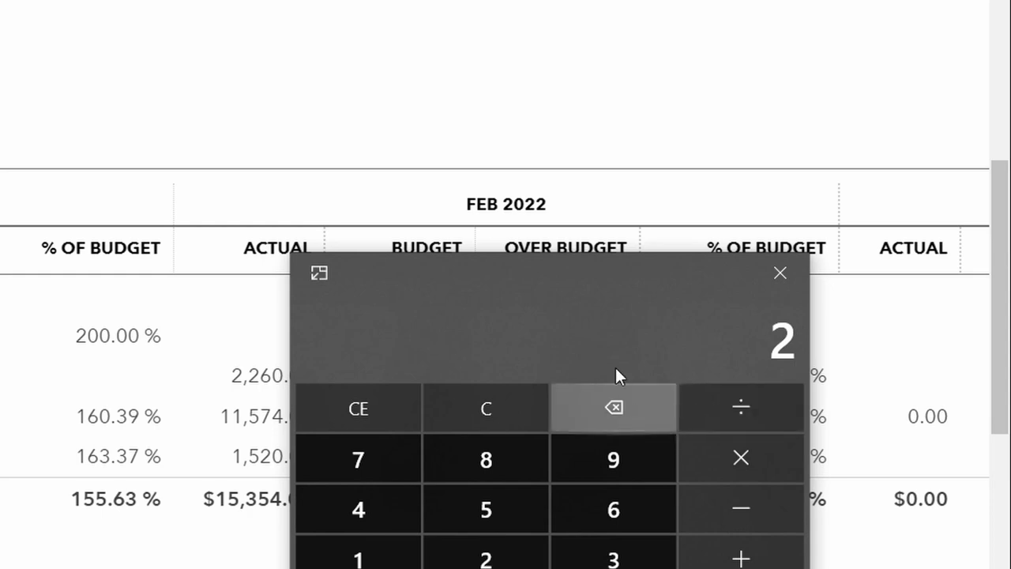
{"action": "left_click", "coordinate": [768, 277]}
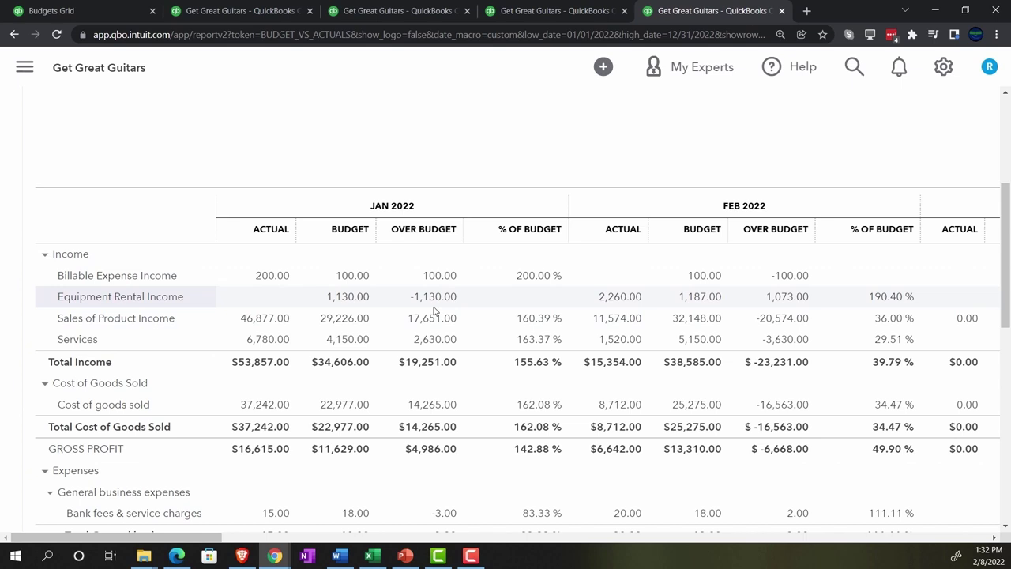
Step: Compare January's actual and budget amounts from income through expenses to net operating income in the Budget vs. Actuals report
{"action": "scroll", "coordinate": [281, 330], "scroll_direction": "down", "scroll_amount": 1}
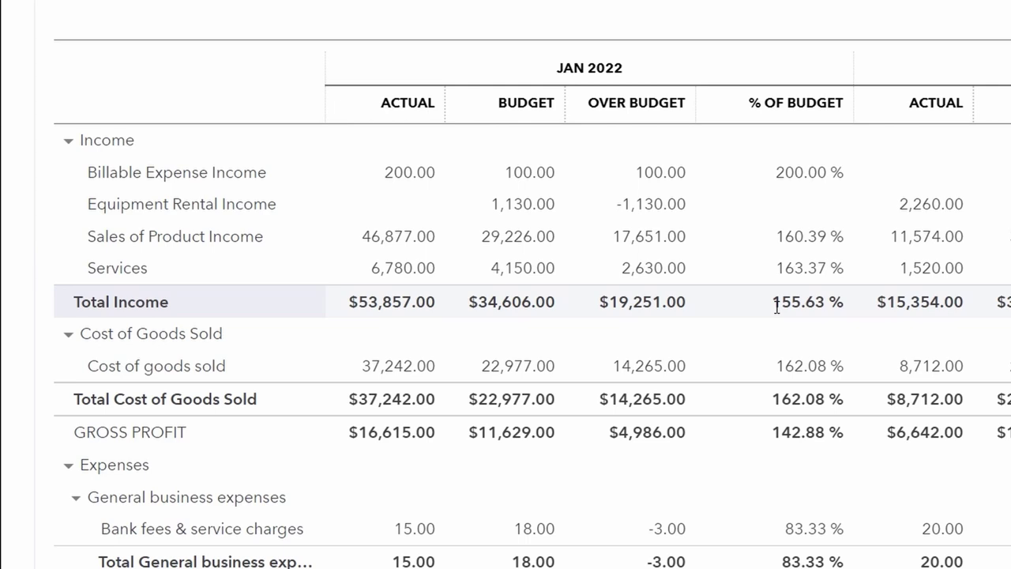
{"action": "scroll", "coordinate": [776, 306], "scroll_direction": "down", "scroll_amount": 3}
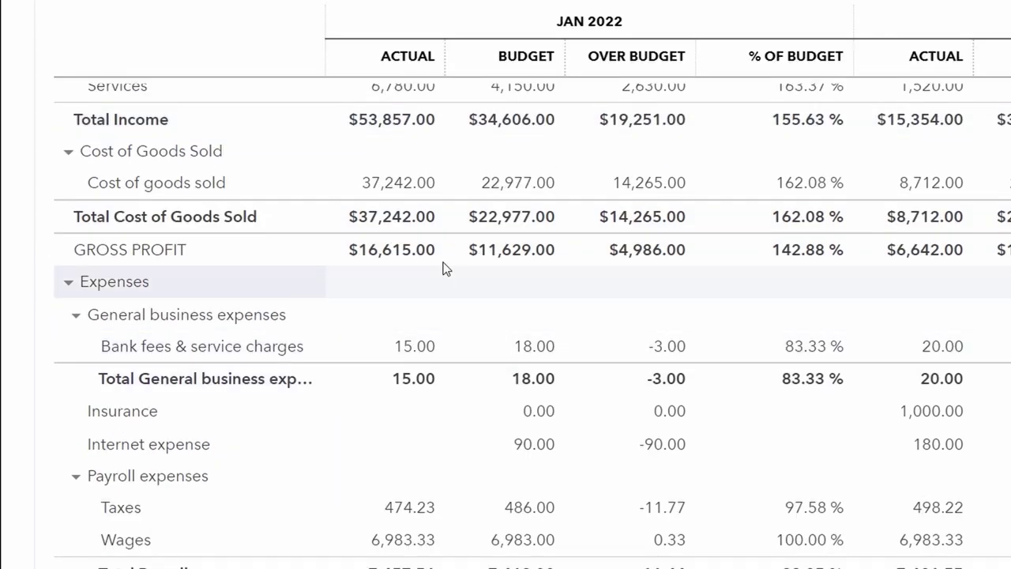
{"action": "scroll", "coordinate": [596, 281], "scroll_direction": "down", "scroll_amount": 2}
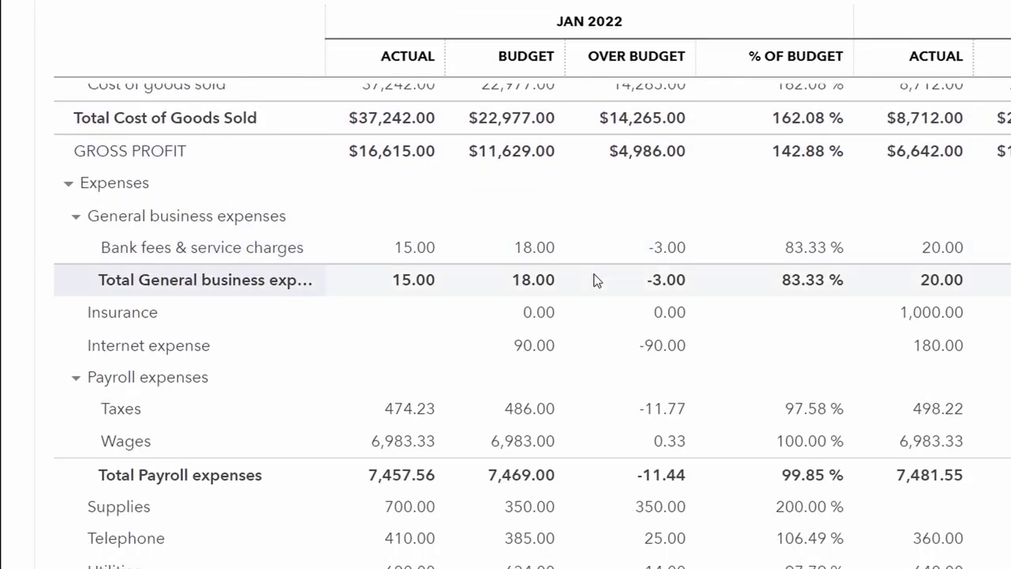
{"action": "scroll", "coordinate": [596, 280], "scroll_direction": "down", "scroll_amount": 4}
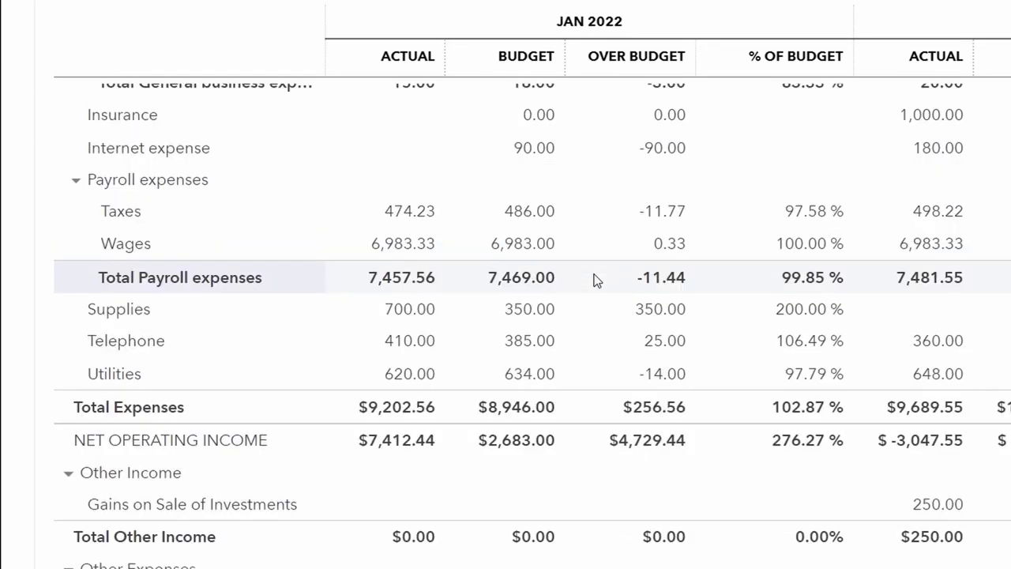
Step: Set the Budget vs. Actuals report's end date to 02/28/2022 and run the report
{"action": "scroll", "coordinate": [596, 281], "scroll_direction": "up", "scroll_amount": 15}
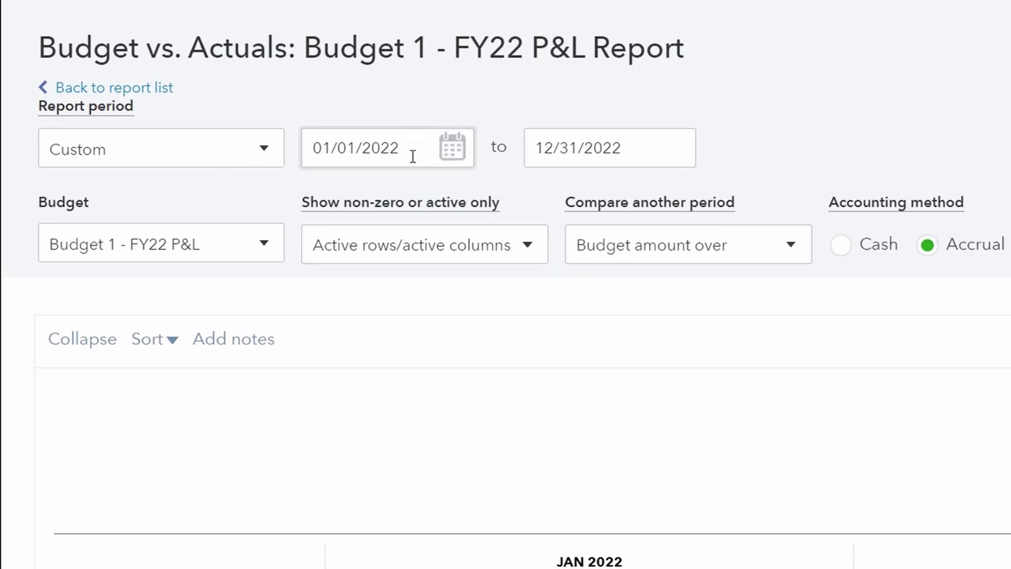
{"action": "left_click_drag", "start_coordinate": [413, 154], "coordinate": [260, 153]}
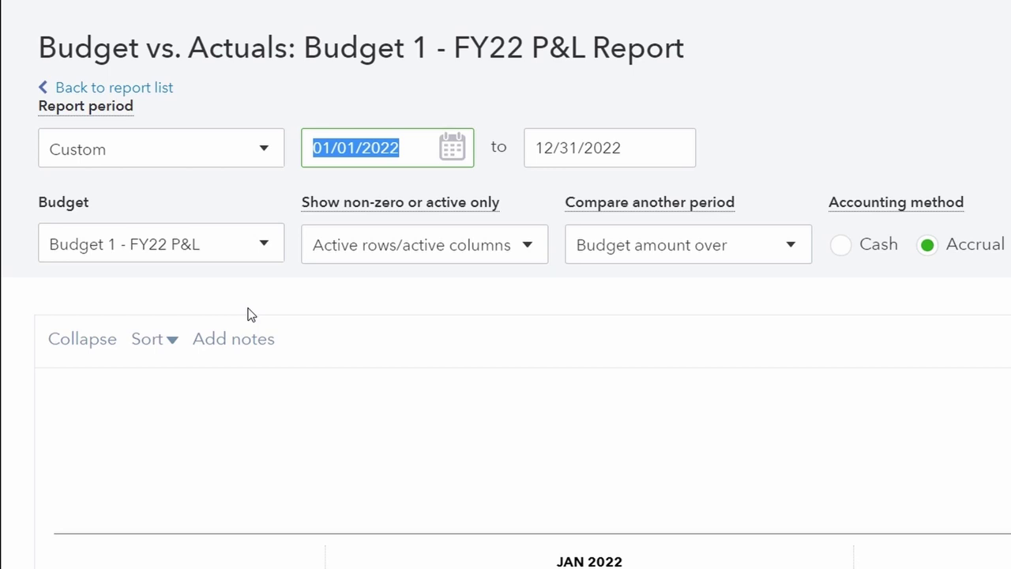
{"action": "key", "text": "Tab"}
{"action": "type", "text": "022822"}
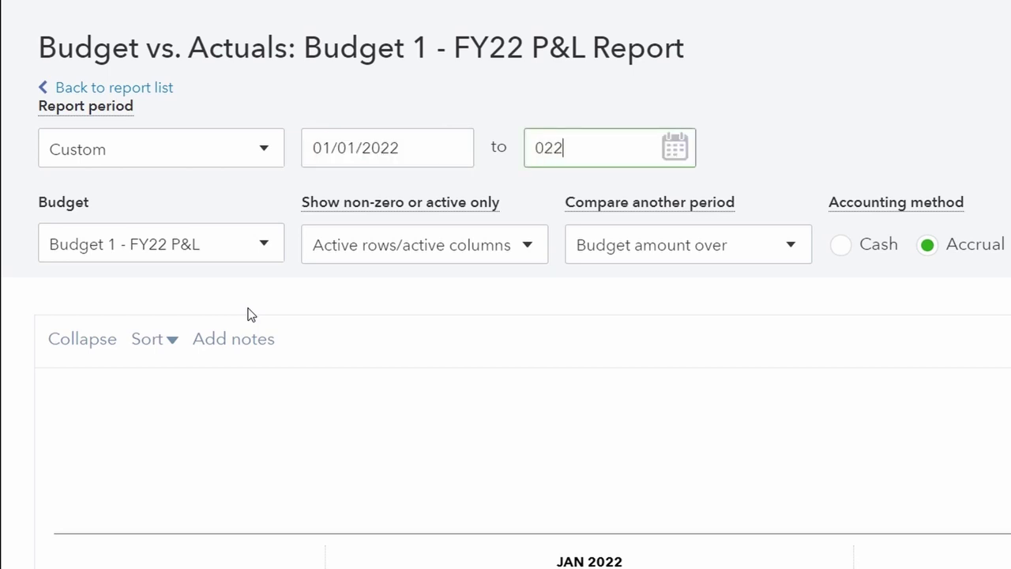
{"action": "key", "text": "Tab"}
{"action": "left_click", "coordinate": [703, 233]}
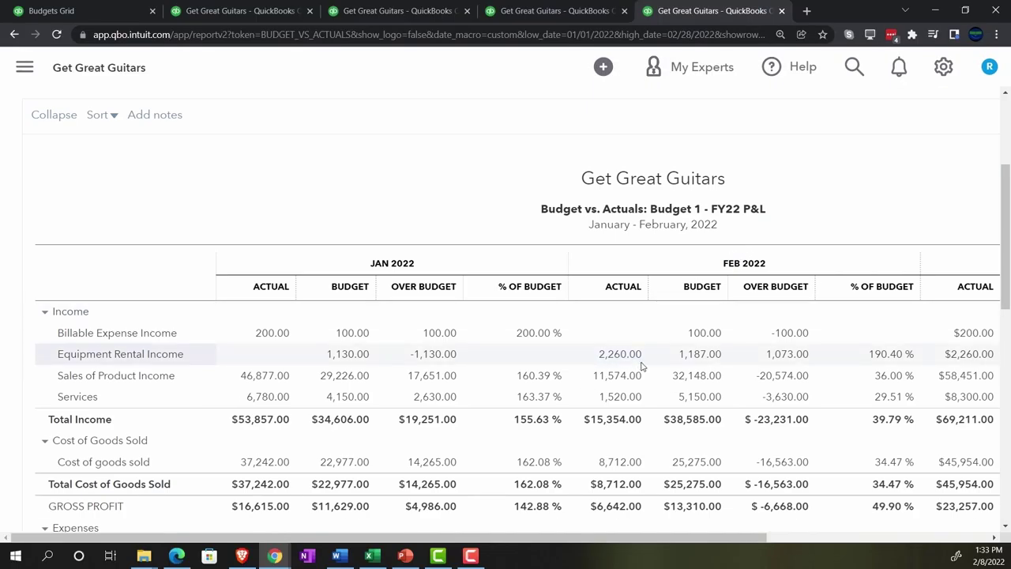
Step: Review the January to February Total columns, comparing actual, budget, over budget and % of budget for income and cost of goods sold
{"action": "left_click_drag", "start_coordinate": [695, 541], "coordinate": [900, 546]}
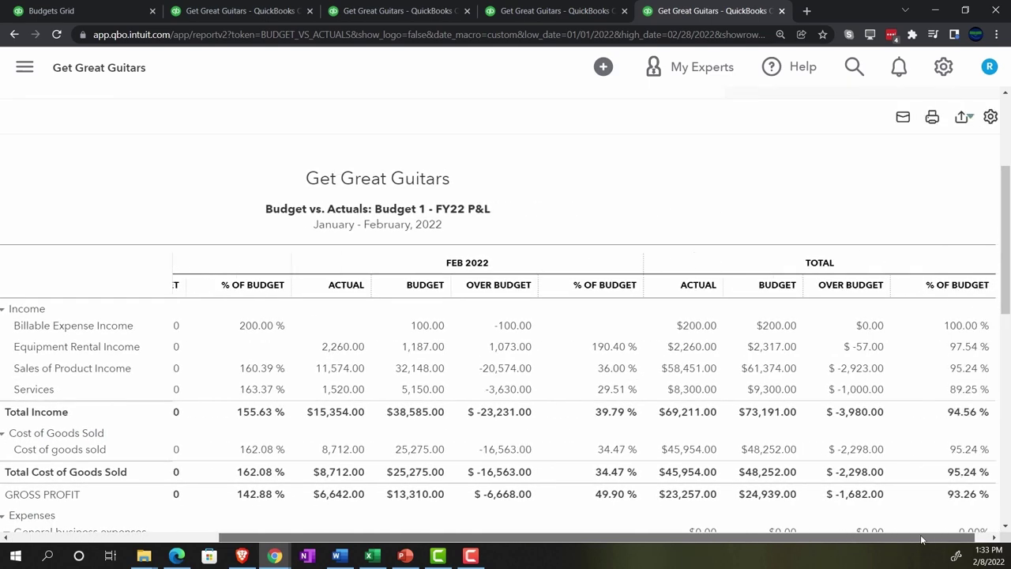
{"action": "scroll", "coordinate": [906, 454], "scroll_direction": "down", "scroll_amount": 1}
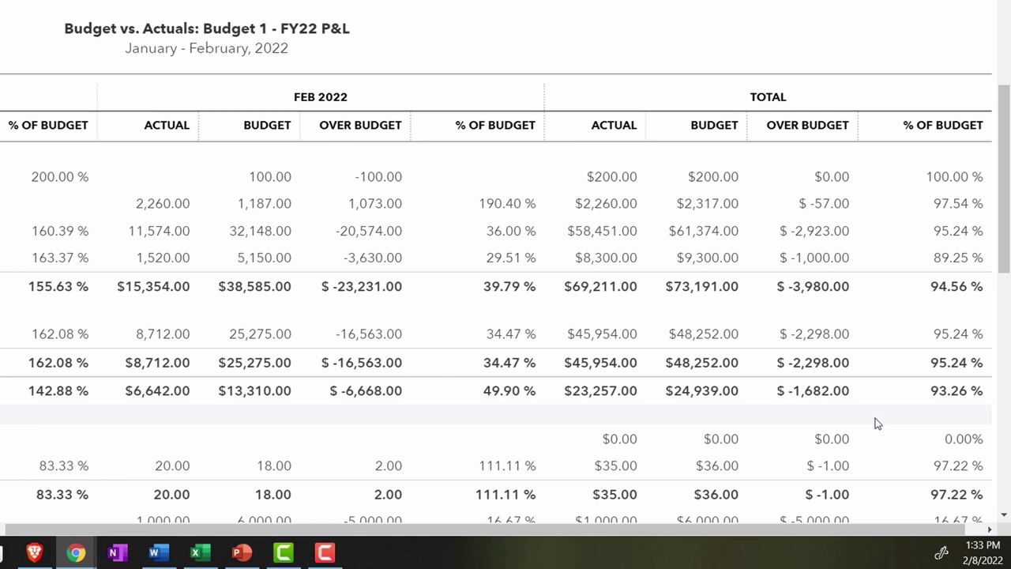
{"action": "scroll", "coordinate": [873, 424], "scroll_direction": "up", "scroll_amount": 1}
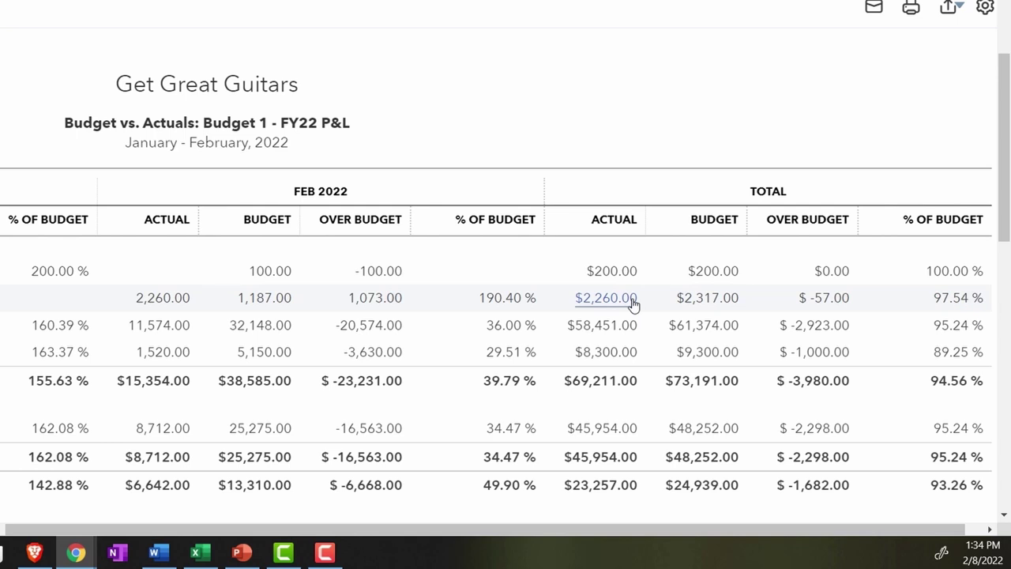
{"action": "scroll", "coordinate": [633, 305], "scroll_direction": "down", "scroll_amount": 2}
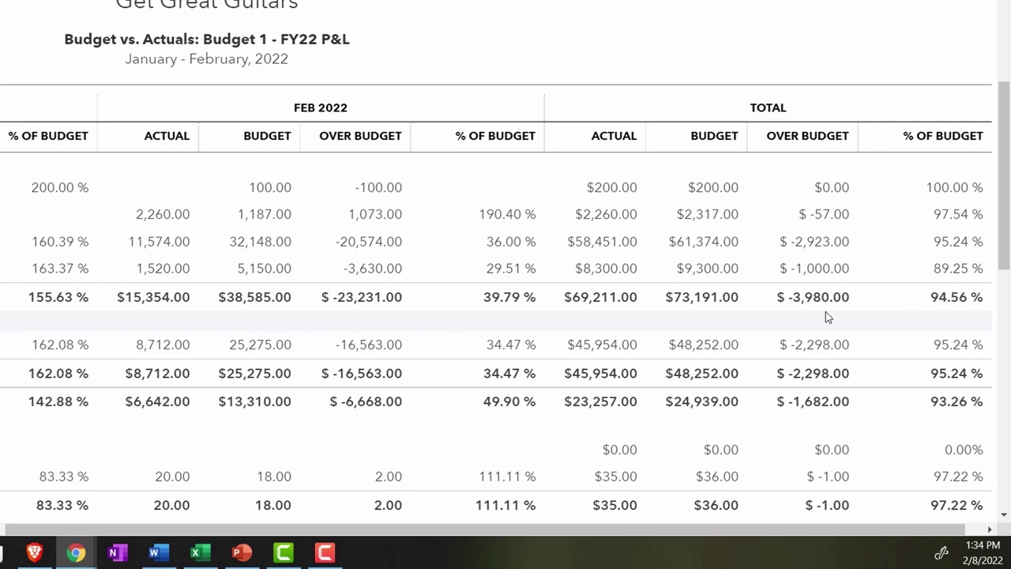
{"action": "scroll", "coordinate": [826, 316], "scroll_direction": "up", "scroll_amount": 1}
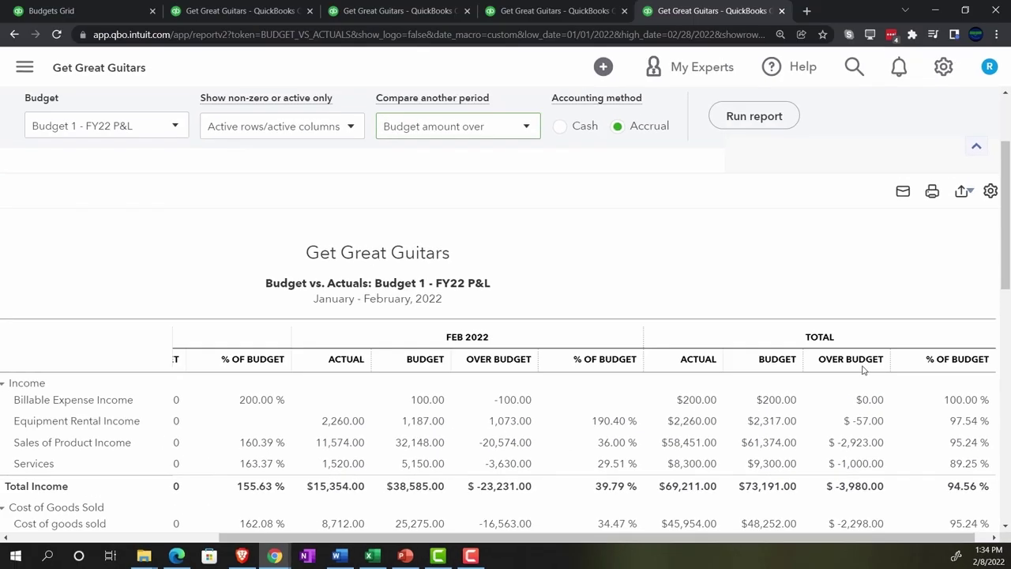
Step: Switch the Budget vs. Actuals comparison columns to $ Remaining and % Remaining, run the report, and review January's remaining amounts down to net operating income
{"action": "scroll", "coordinate": [518, 205], "scroll_direction": "up", "scroll_amount": 2}
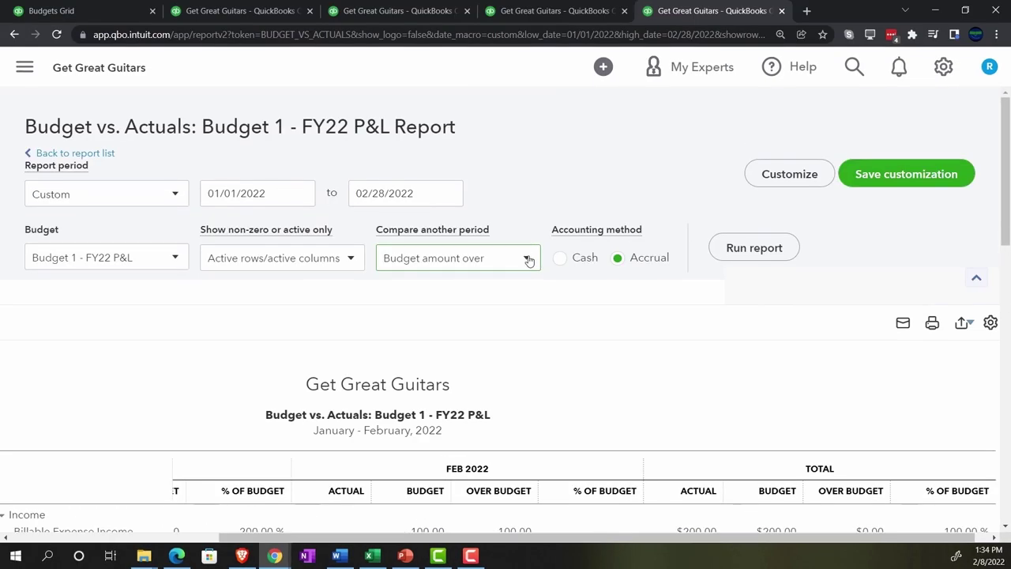
{"action": "left_click", "coordinate": [525, 257]}
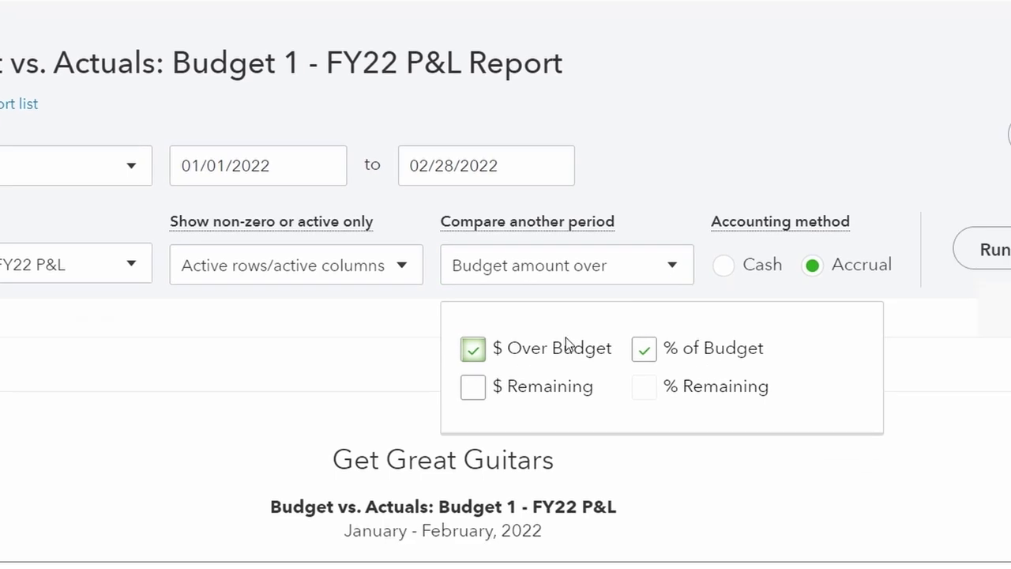
{"action": "left_click", "coordinate": [482, 388]}
{"action": "left_click", "coordinate": [502, 340]}
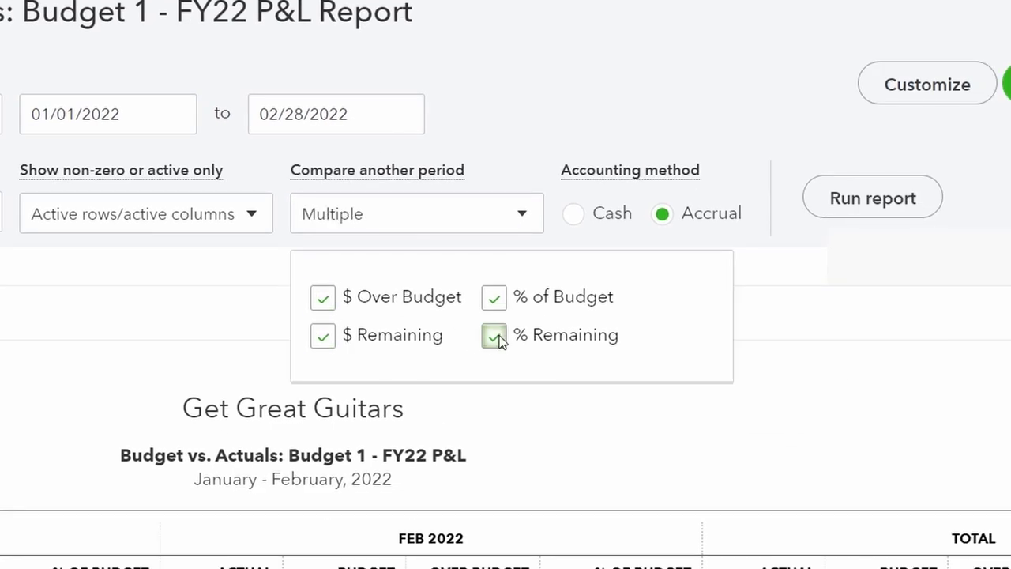
{"action": "left_click", "coordinate": [330, 300]}
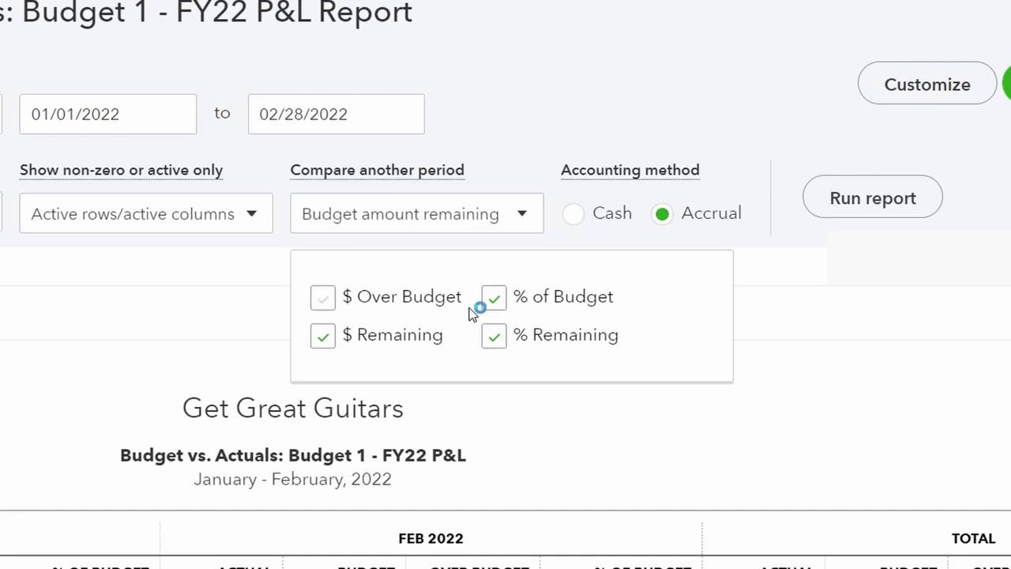
{"action": "left_click", "coordinate": [834, 205]}
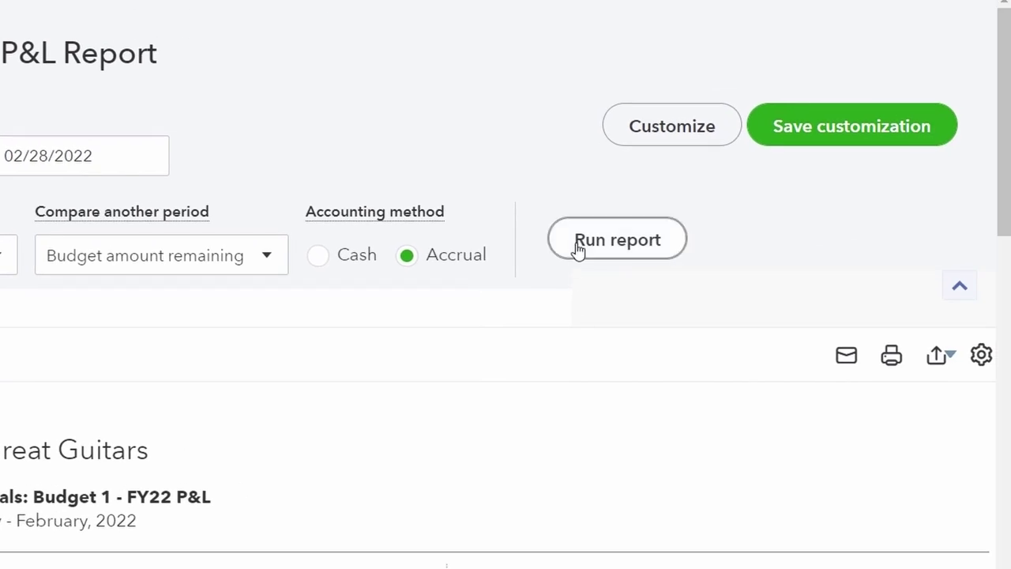
{"action": "left_click", "coordinate": [616, 239]}
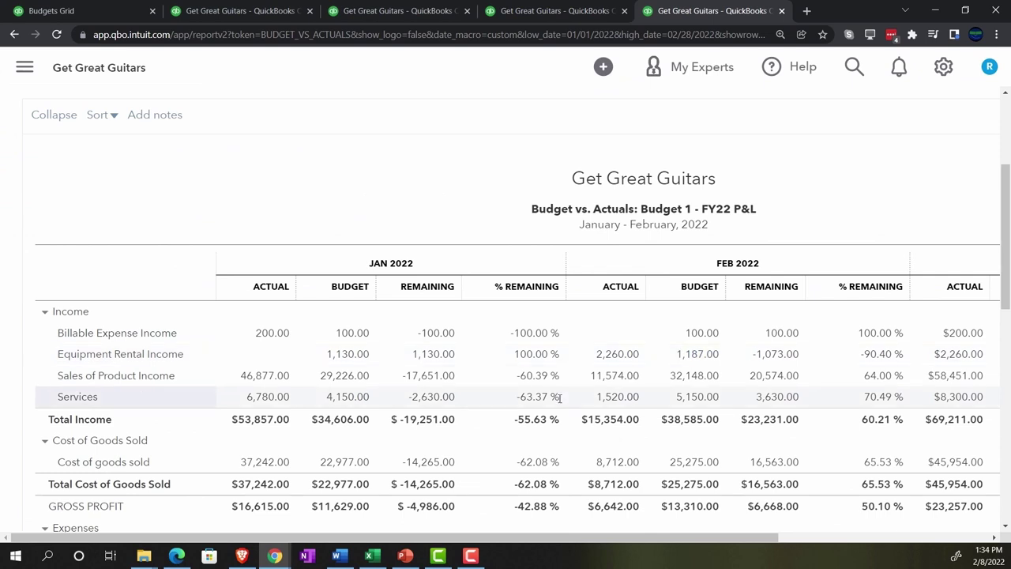
{"action": "scroll", "coordinate": [557, 399], "scroll_direction": "down", "scroll_amount": 1}
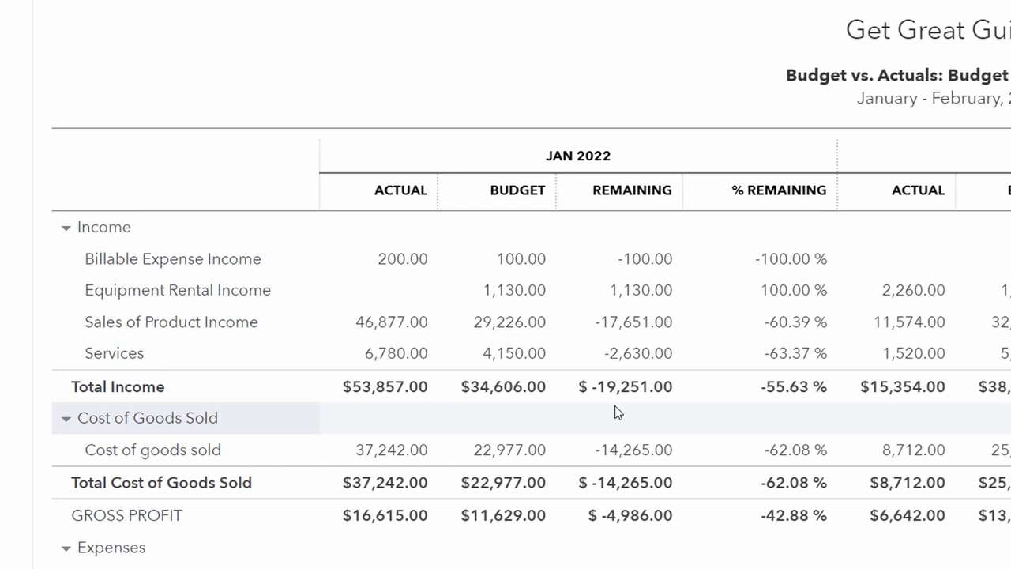
{"action": "scroll", "coordinate": [614, 405], "scroll_direction": "down", "scroll_amount": 5}
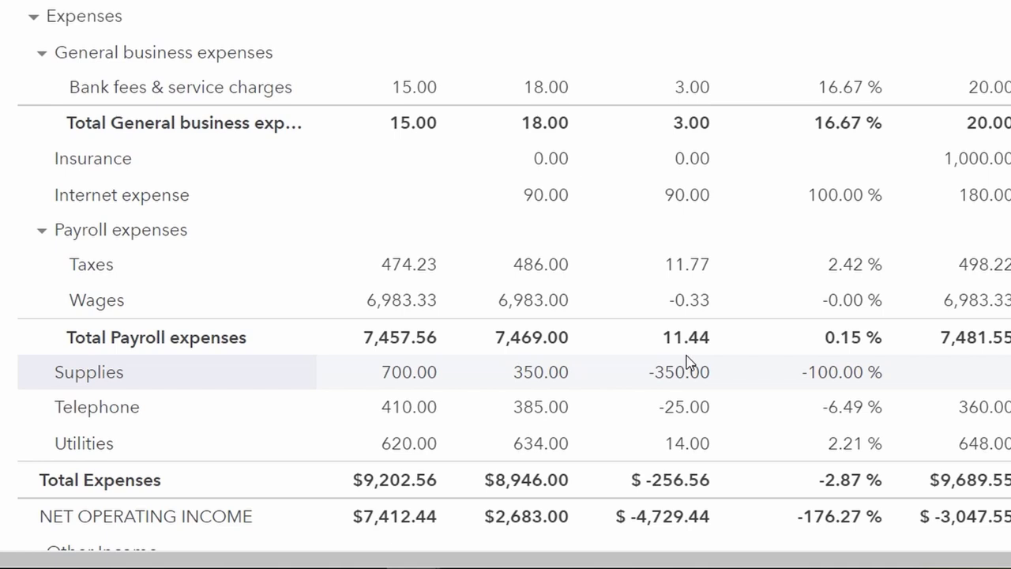
Step: Change the comparison columns back to $ Over Budget and % of Budget, run the report, and review January's income figures
{"action": "scroll", "coordinate": [687, 363], "scroll_direction": "up", "scroll_amount": 6}
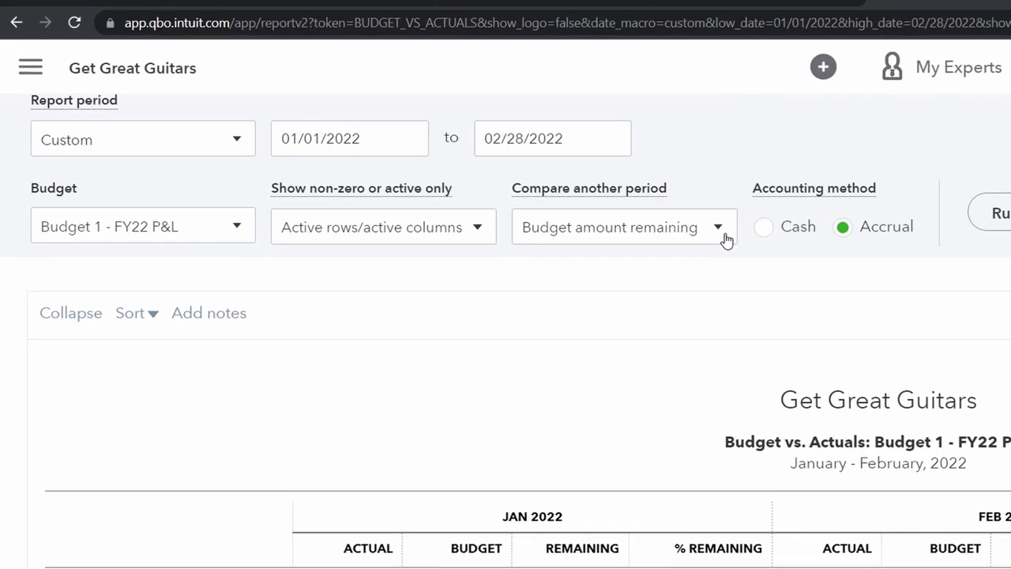
{"action": "left_click", "coordinate": [721, 237]}
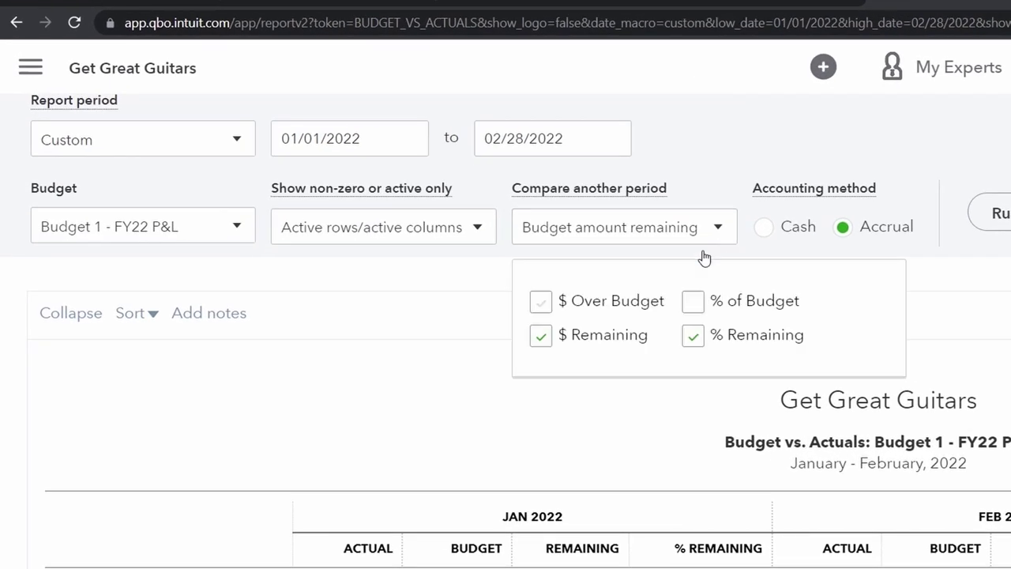
{"action": "left_click", "coordinate": [545, 334]}
{"action": "left_click", "coordinate": [542, 303]}
{"action": "left_click", "coordinate": [691, 309]}
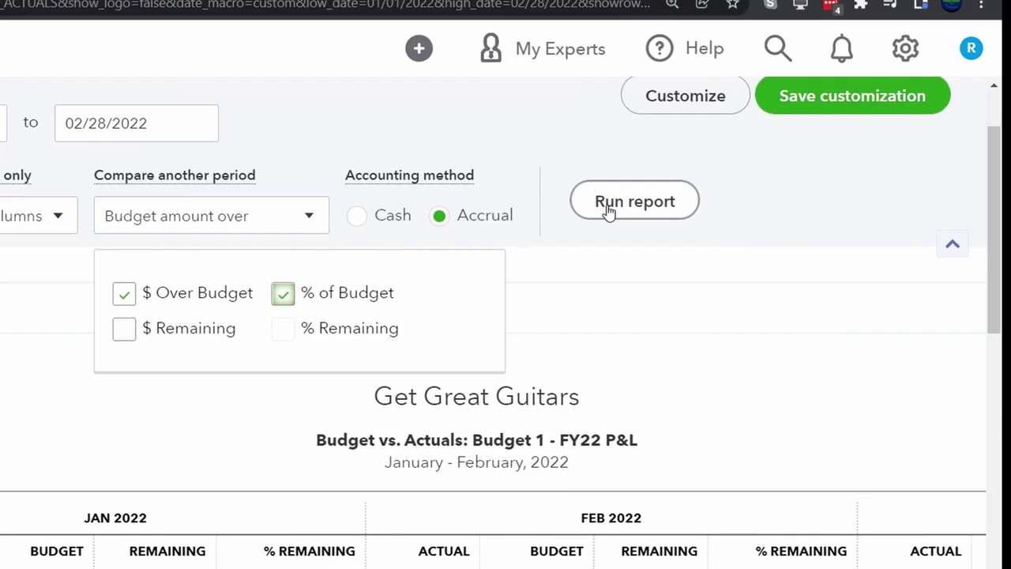
{"action": "left_click", "coordinate": [608, 206]}
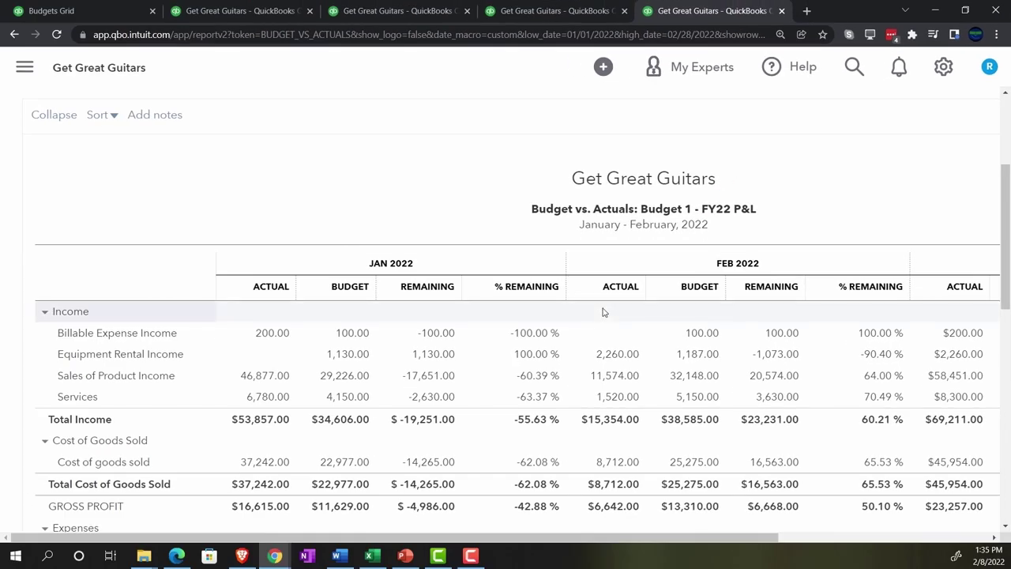
{"action": "scroll", "coordinate": [567, 301], "scroll_direction": "up", "scroll_amount": 3}
{"action": "scroll", "coordinate": [497, 408], "scroll_direction": "down", "scroll_amount": 3}
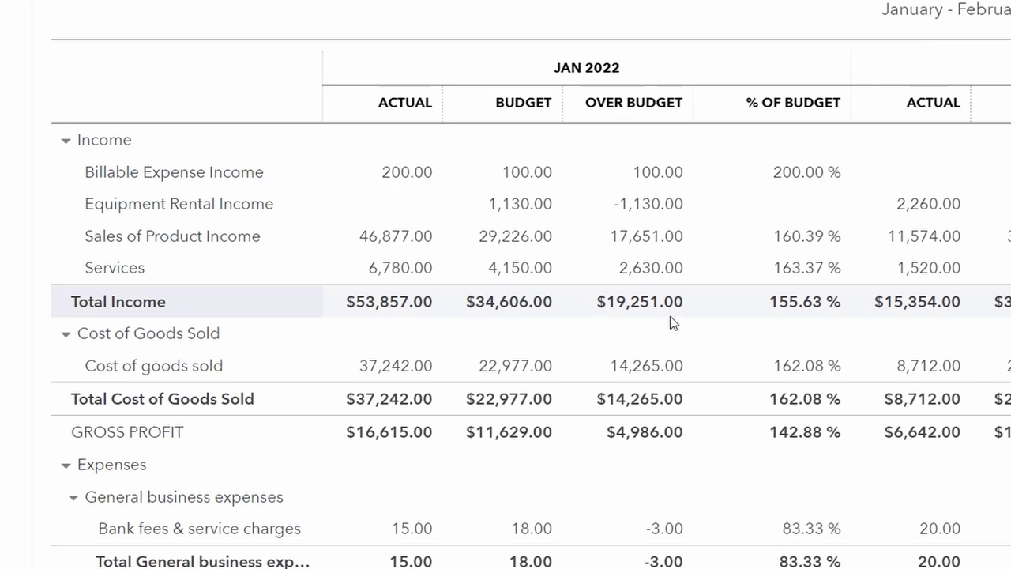
Step: Set the Budget vs. Actuals report period to 06/01/2022 through 12/31/2022, run the report, and look at the June income lines
{"action": "scroll", "coordinate": [668, 367], "scroll_direction": "up", "scroll_amount": 5}
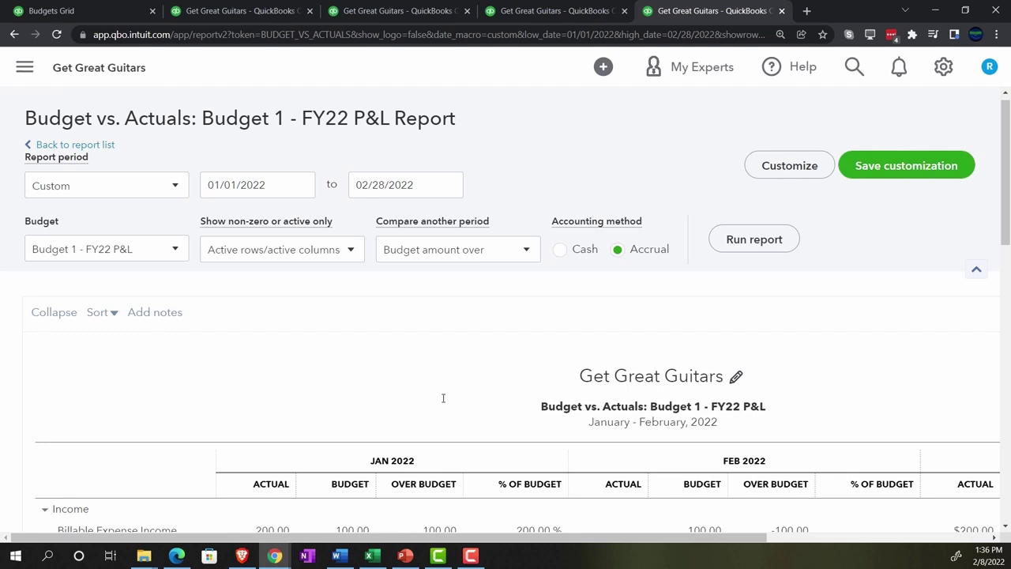
{"action": "left_click_drag", "start_coordinate": [282, 188], "coordinate": [166, 186]}
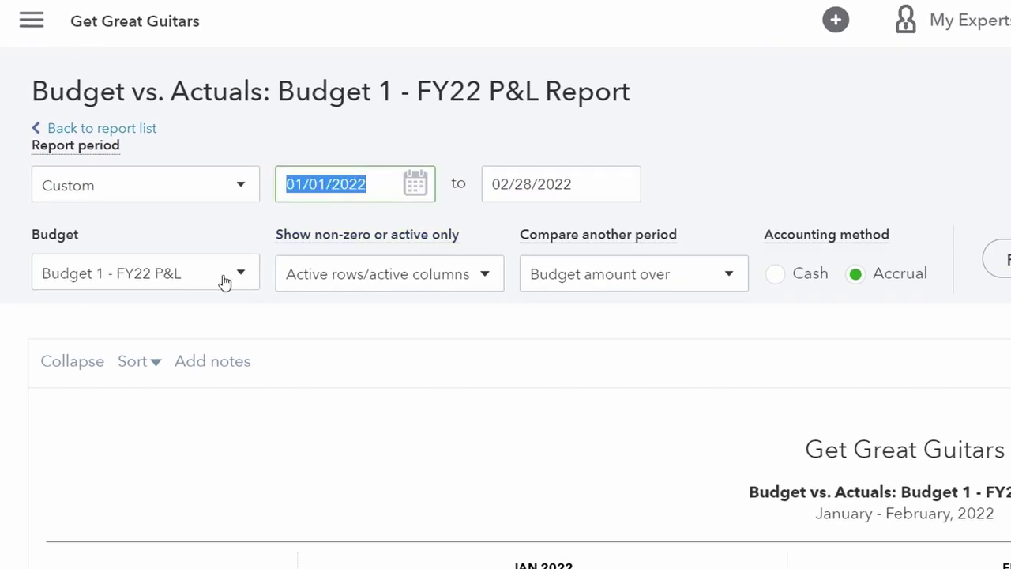
{"action": "type", "text": "060122"}
{"action": "key", "text": "Tab"}
{"action": "type", "text": "123122"}
{"action": "key", "text": "Tab"}
{"action": "left_click", "coordinate": [579, 246]}
{"action": "scroll", "coordinate": [598, 346], "scroll_direction": "down", "scroll_amount": 1}
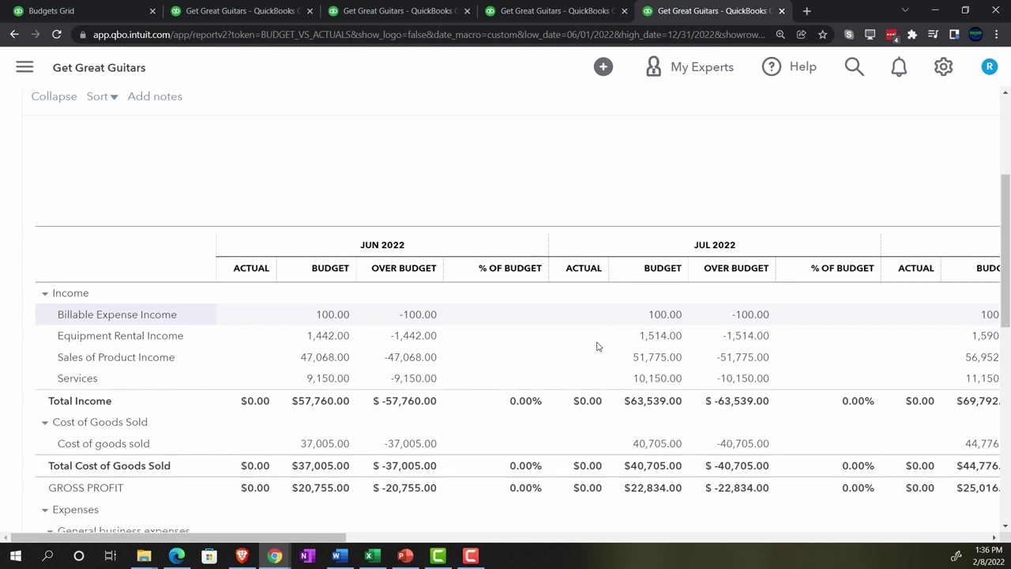
{"action": "scroll", "coordinate": [597, 346], "scroll_direction": "down", "scroll_amount": 1}
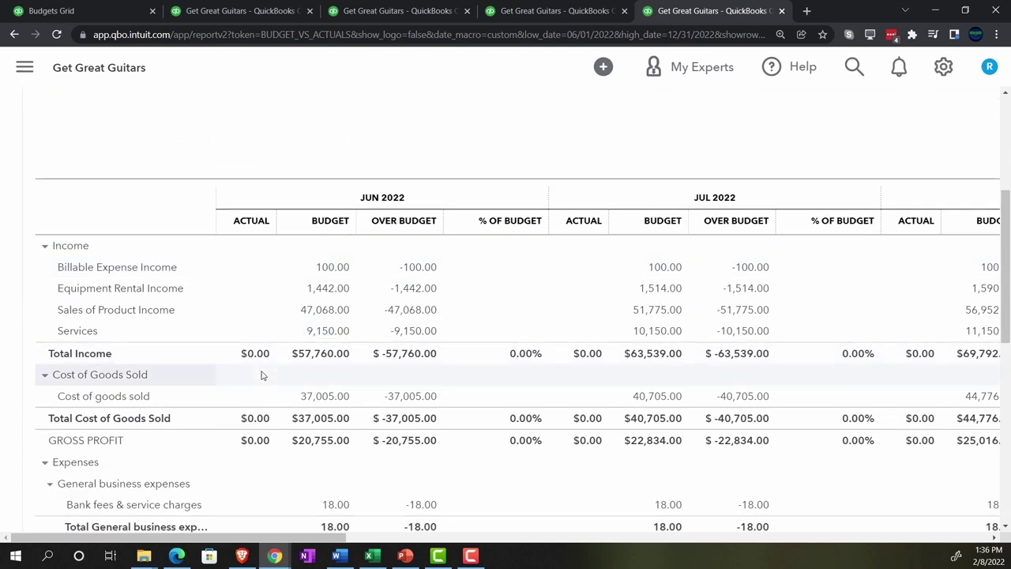
Step: View the list of new transaction forms from the Budgets page, and return to the Budget vs. Actuals report
{"action": "left_click", "coordinate": [110, 10]}
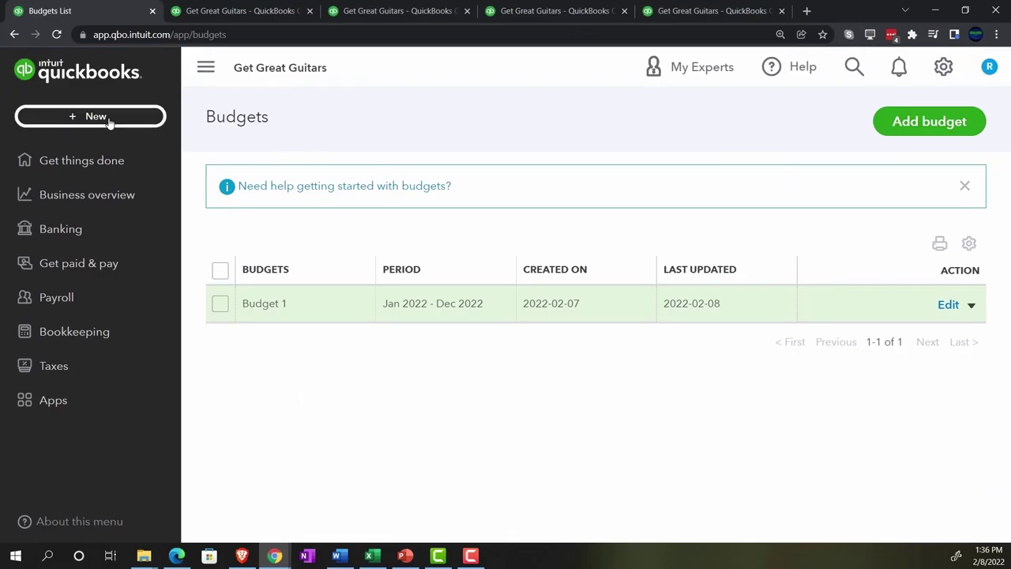
{"action": "left_click", "coordinate": [119, 115]}
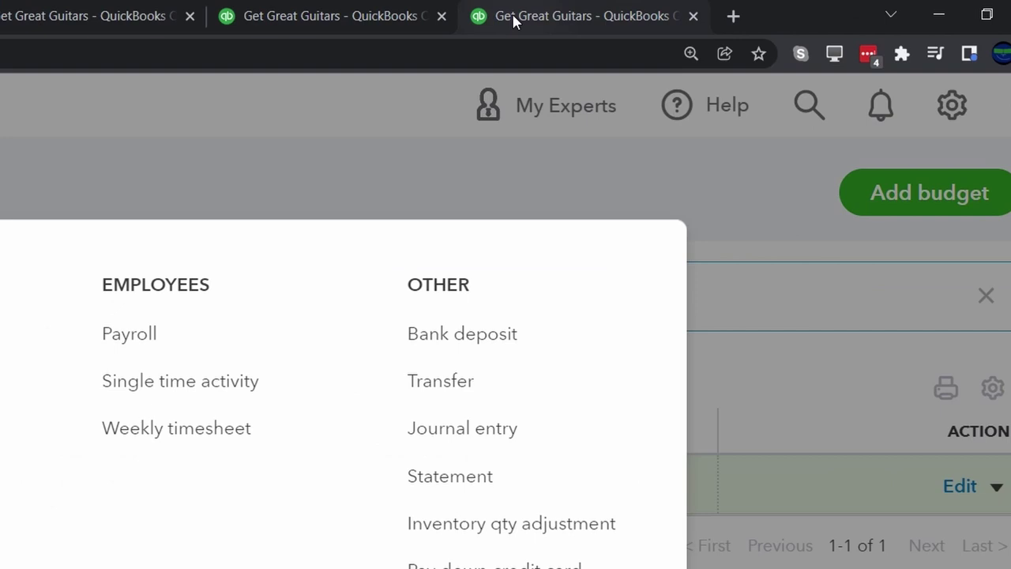
{"action": "left_click", "coordinate": [513, 18]}
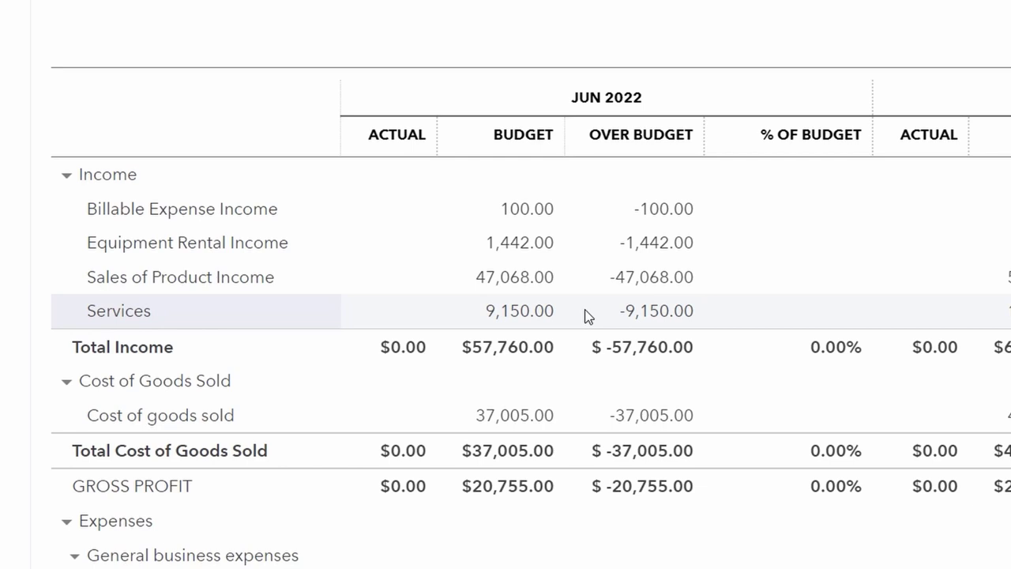
Step: Go to the Budget Overview report, set its end date to 12/31/2022, and run the report for the full year
{"action": "left_click", "coordinate": [569, 14]}
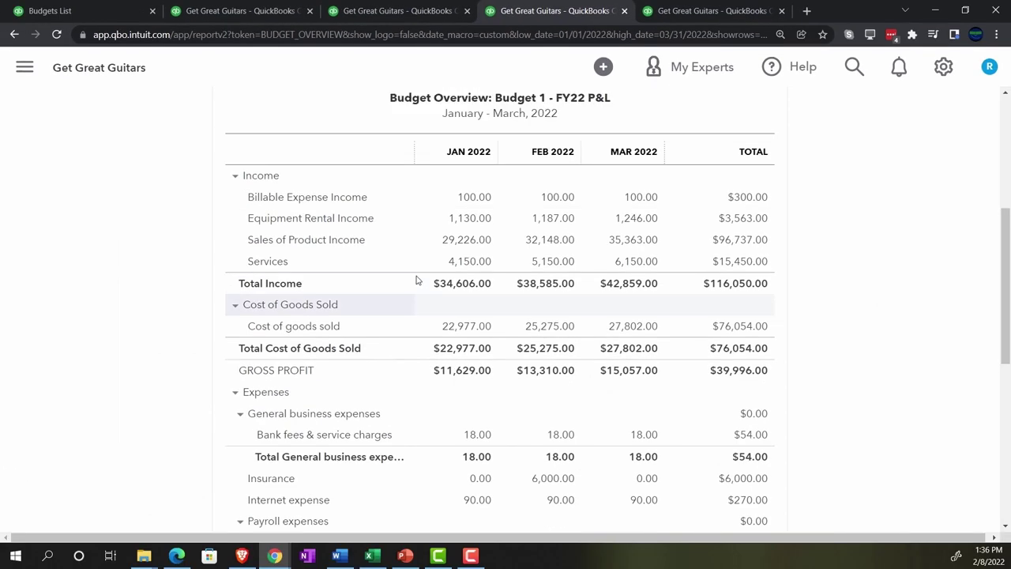
{"action": "scroll", "coordinate": [417, 279], "scroll_direction": "up", "scroll_amount": 3}
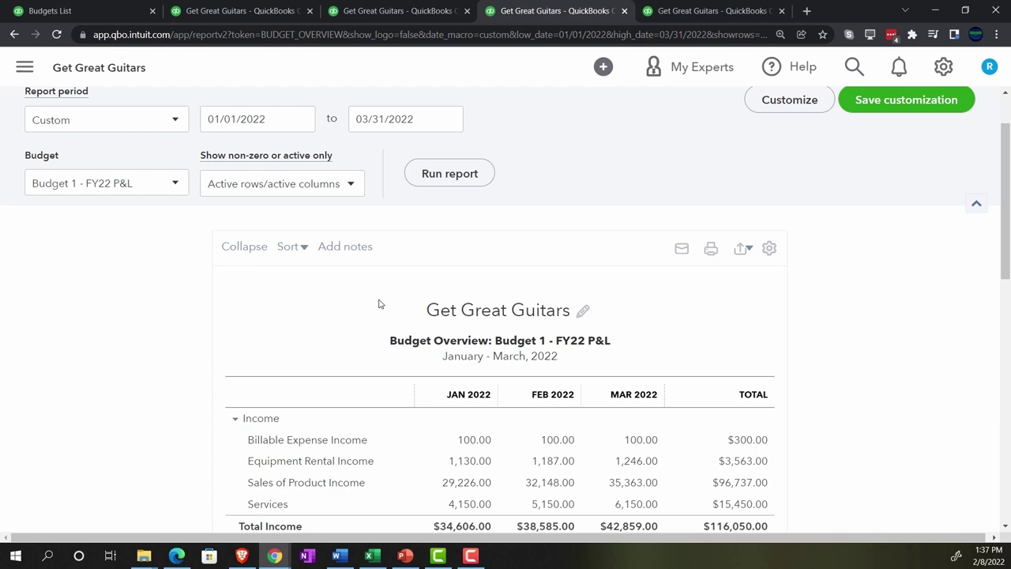
{"action": "left_click", "coordinate": [417, 116]}
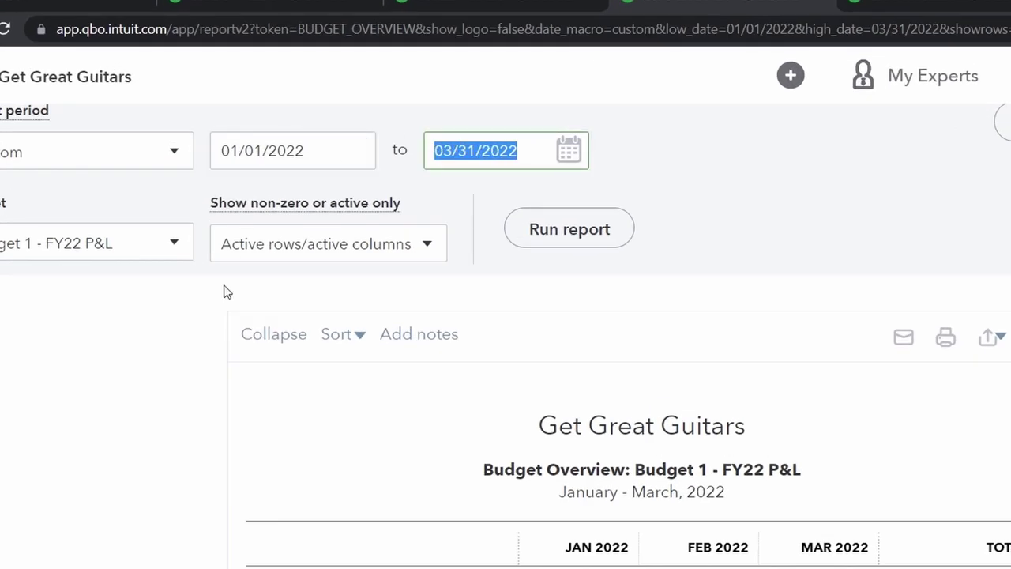
{"action": "type", "text": "123122"}
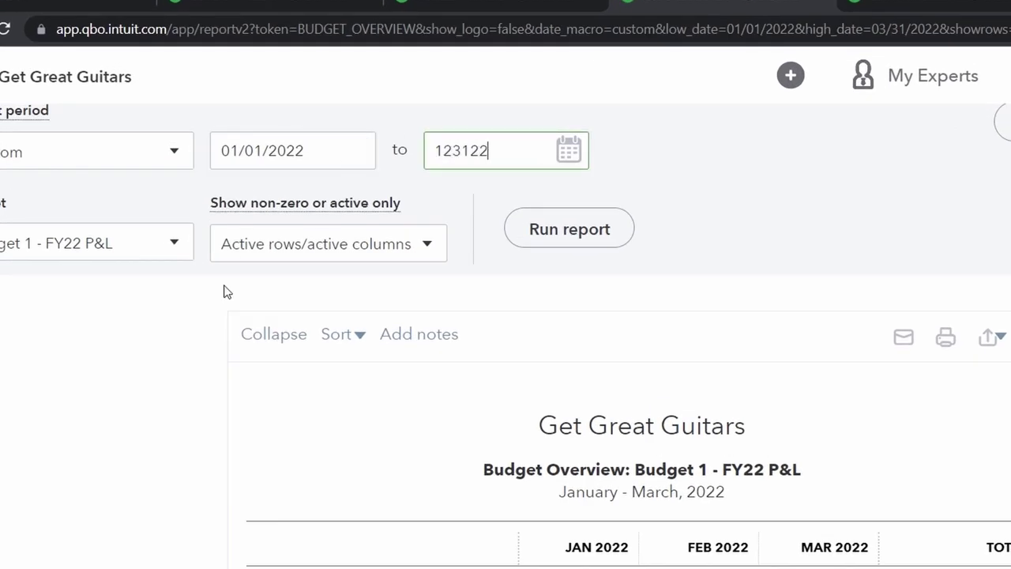
{"action": "key", "text": "Tab"}
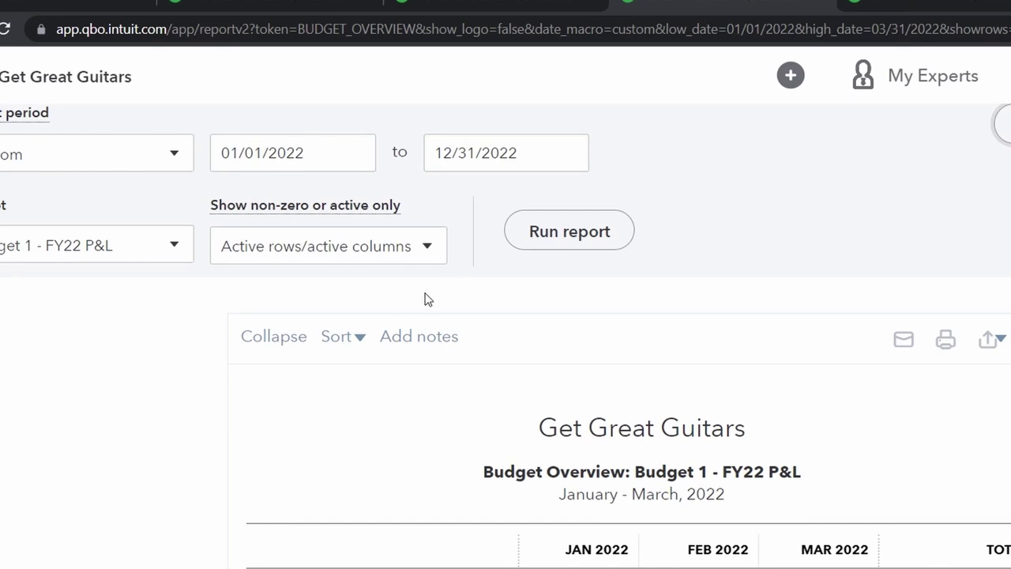
{"action": "left_click", "coordinate": [570, 232]}
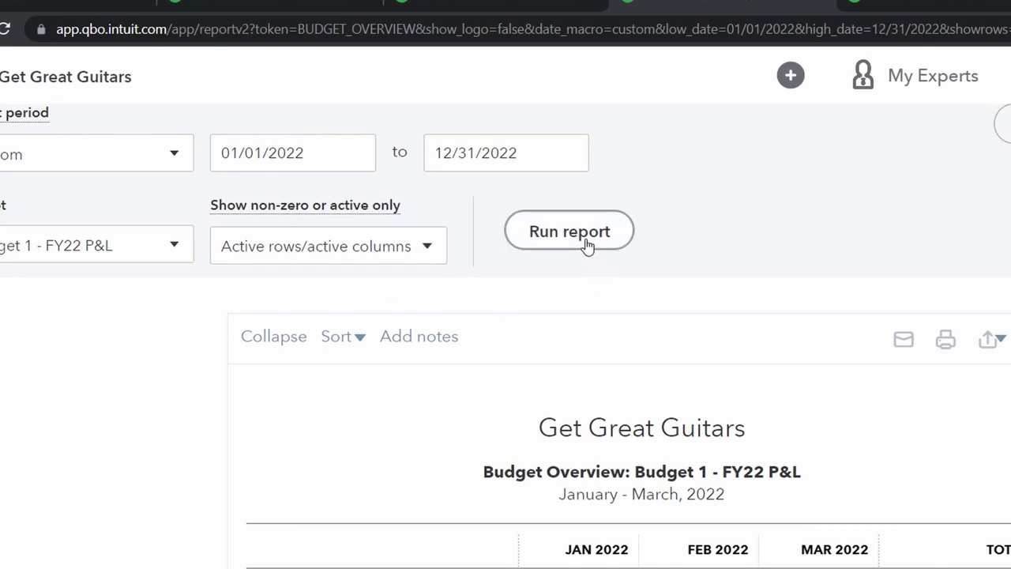
{"action": "scroll", "coordinate": [584, 246], "scroll_direction": "down", "scroll_amount": 2}
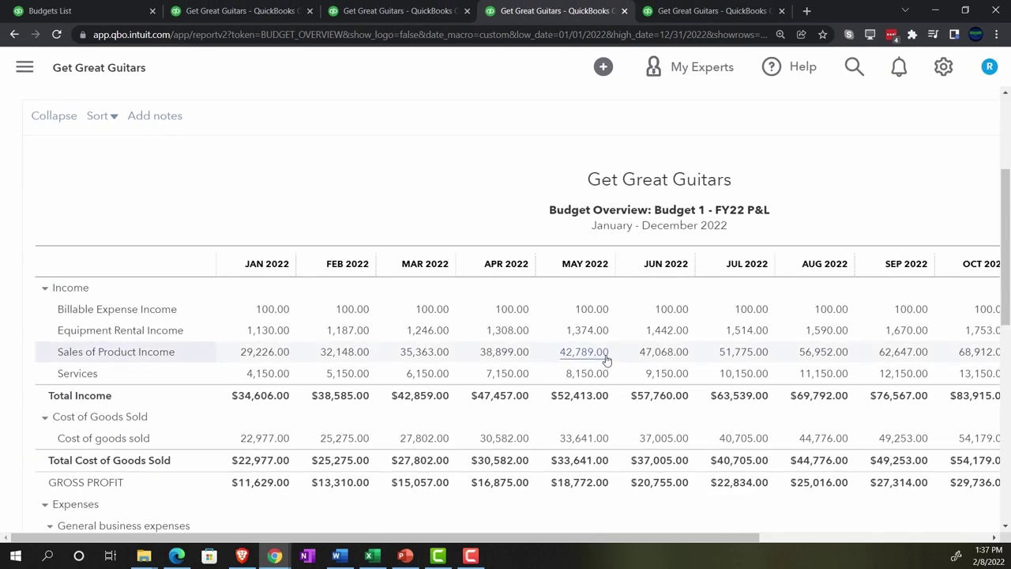
Step: Export the January to December 2022 Budget Overview report to Excel and place the downloaded workbook in the Budgeting folder
{"action": "scroll", "coordinate": [606, 361], "scroll_direction": "up", "scroll_amount": 3}
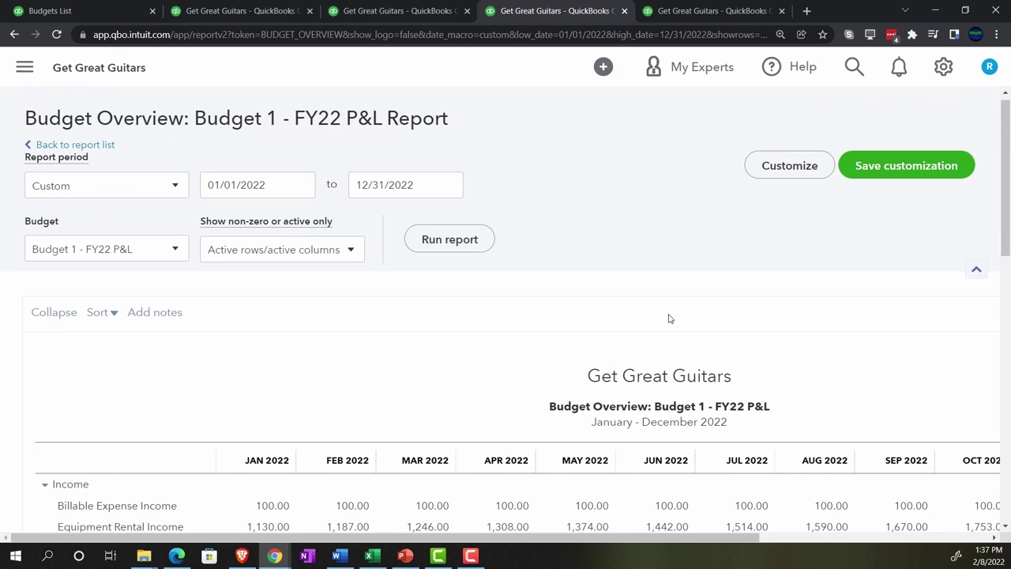
{"action": "left_click_drag", "start_coordinate": [670, 540], "coordinate": [929, 548]}
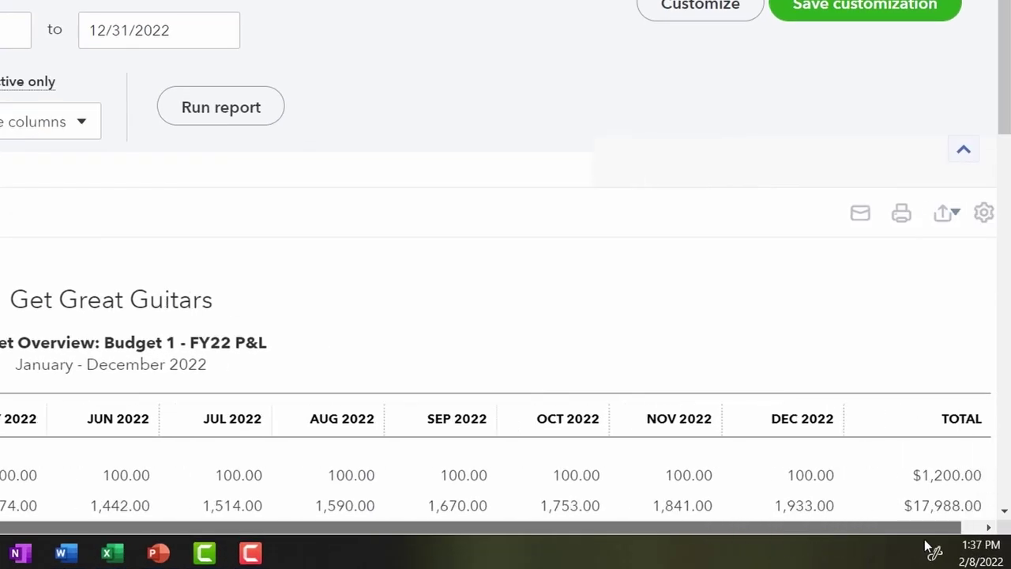
{"action": "left_click", "coordinate": [952, 219]}
{"action": "left_click", "coordinate": [877, 253]}
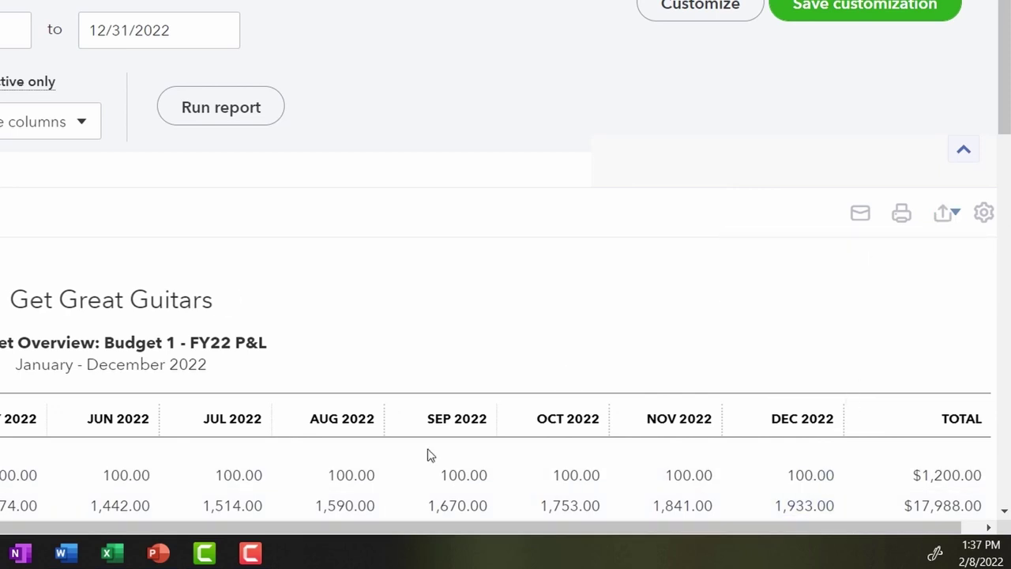
{"action": "mouse_move", "coordinate": [212, 557]}
{"action": "left_click", "coordinate": [225, 510]}
{"action": "left_click_drag", "start_coordinate": [368, 5], "coordinate": [995, 6]}
{"action": "left_click", "coordinate": [957, 248]}
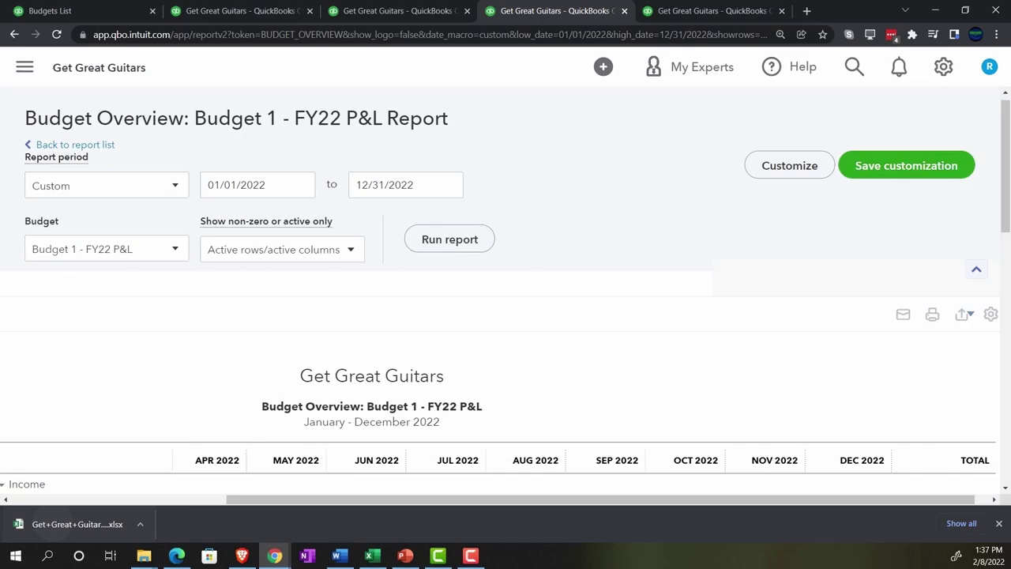
{"action": "left_click", "coordinate": [73, 506]}
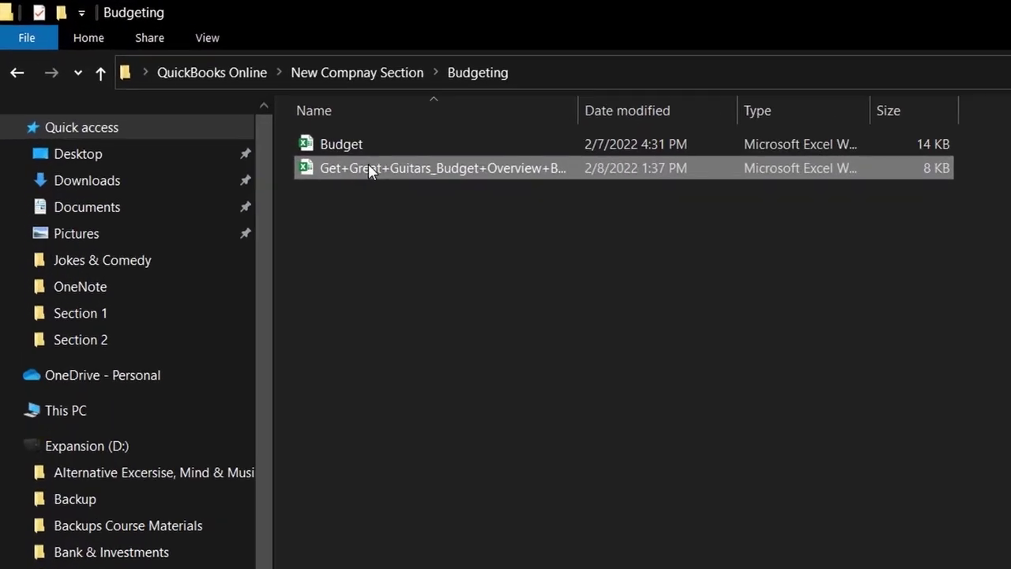
Step: Rename the exported Get Great Guitars Budget Overview workbook in the Budgeting folder as Budget QBO
{"action": "right_click", "coordinate": [368, 171]}
{"action": "left_click", "coordinate": [453, 358]}
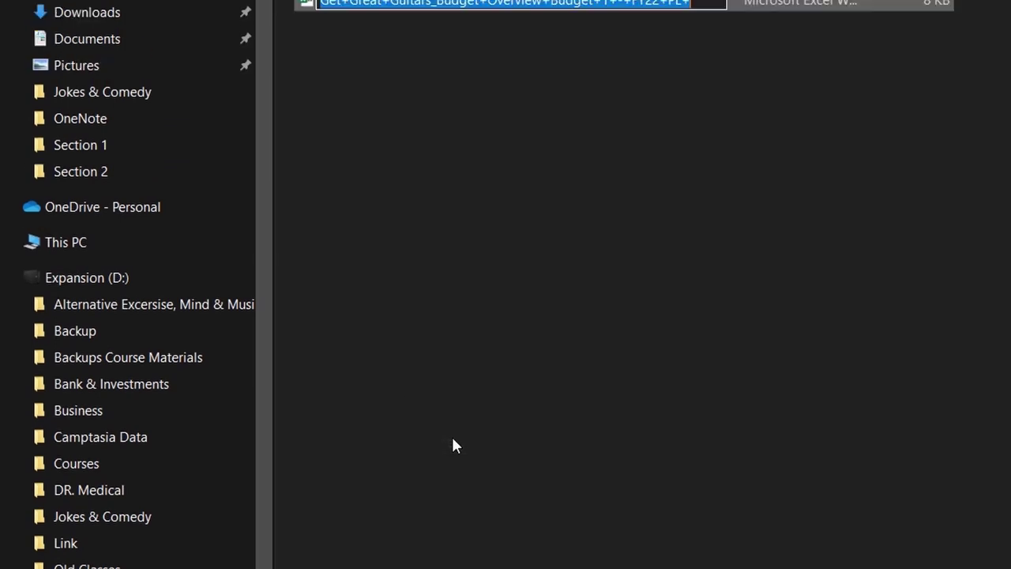
{"action": "type", "text": "Bud"}
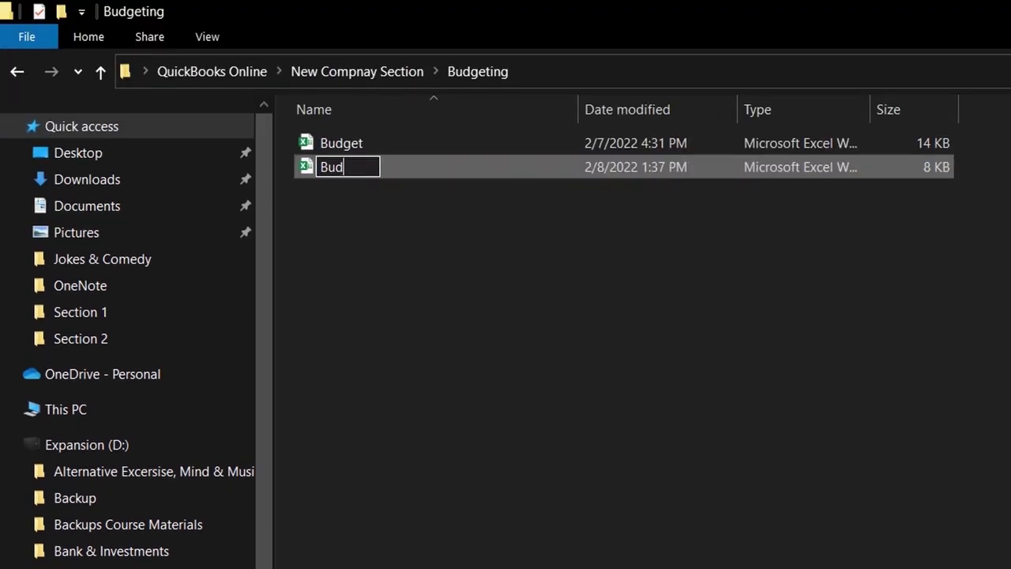
{"action": "type", "text": "get QB"}
{"action": "key", "text": "BackSpace"}
{"action": "type", "text": "QBO"}
{"action": "key", "text": "Return"}
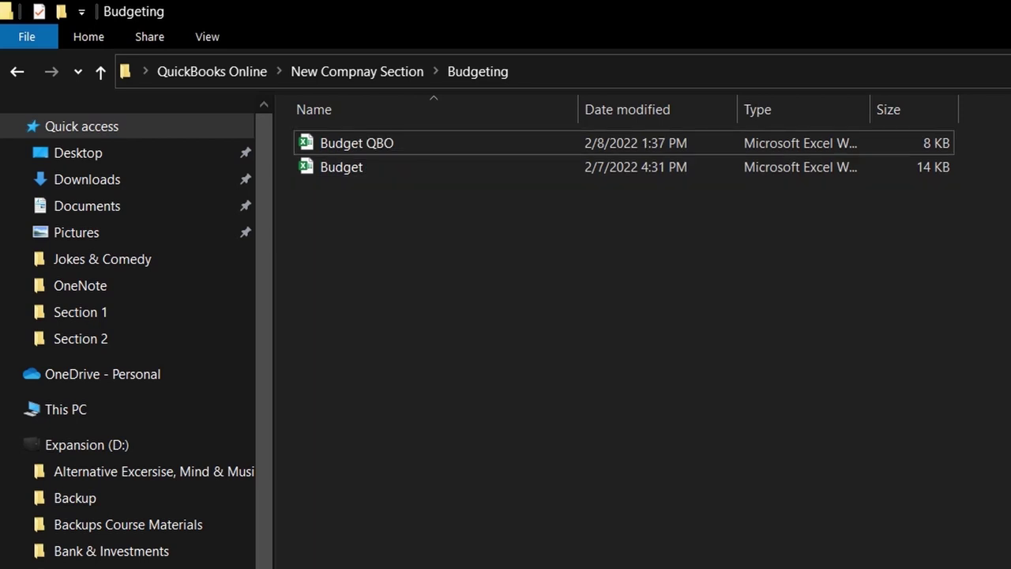
Step: Open the Budget QBO workbook from the Budgeting folder in Excel
{"action": "left_click", "coordinate": [369, 151]}
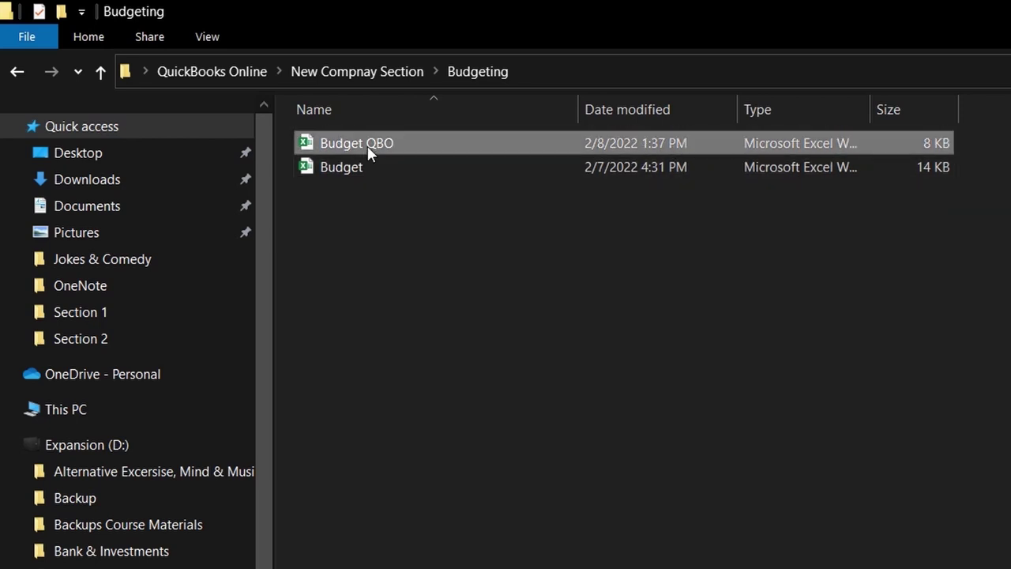
{"action": "double_click", "coordinate": [369, 152]}
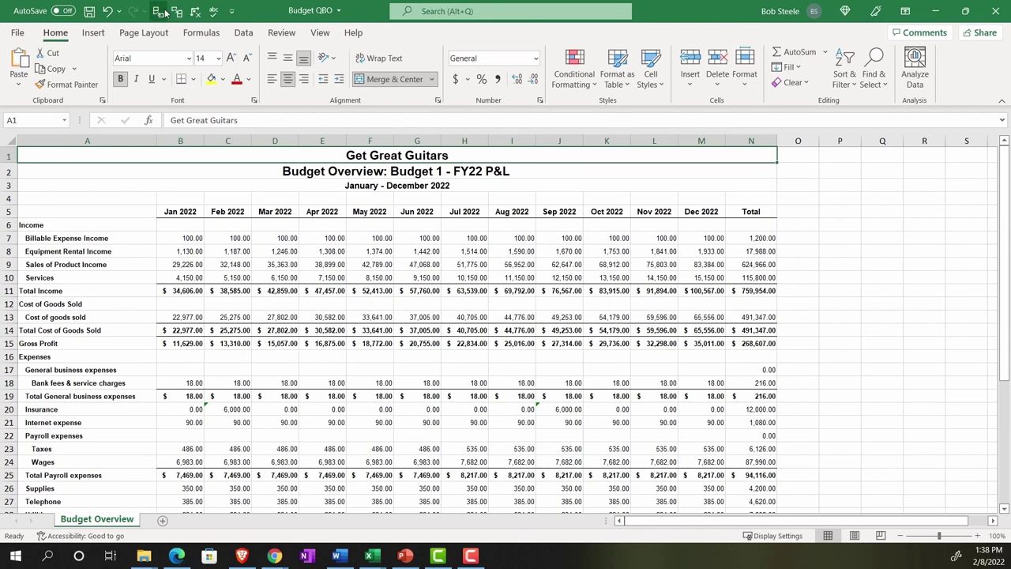
{"action": "left_click", "coordinate": [275, 252]}
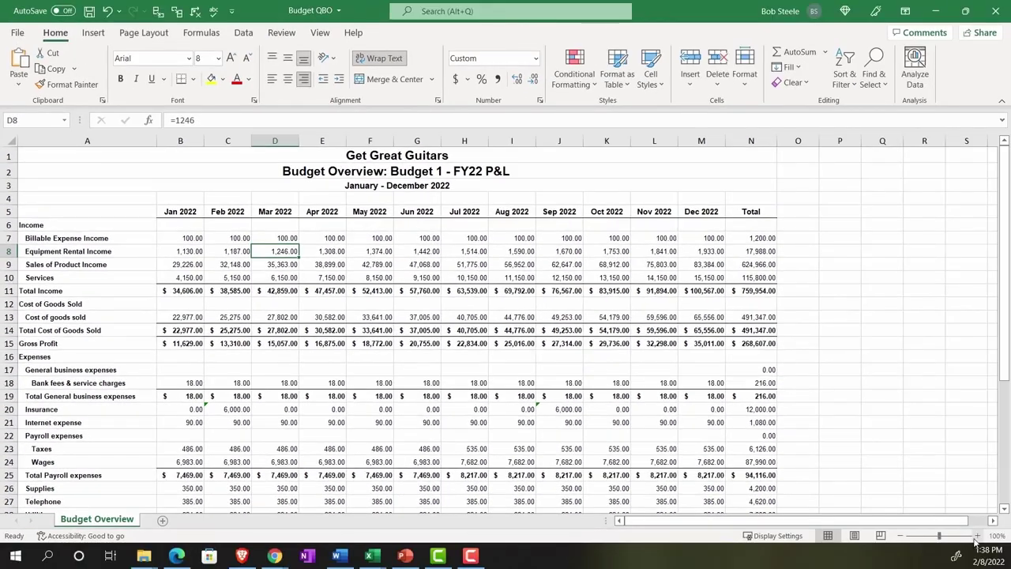
Step: Check how the Budget Overview sheet splits across pages in Page Layout view, and return to Normal view
{"action": "left_click", "coordinate": [976, 536]}
{"action": "left_click", "coordinate": [976, 535]}
{"action": "left_click", "coordinate": [976, 536]}
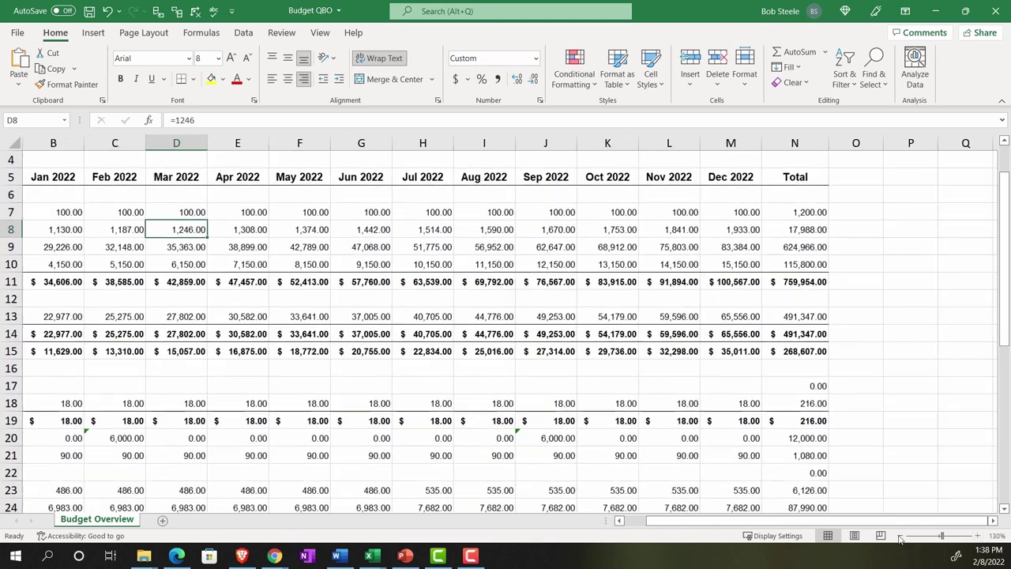
{"action": "left_click_drag", "start_coordinate": [820, 521], "coordinate": [691, 531]}
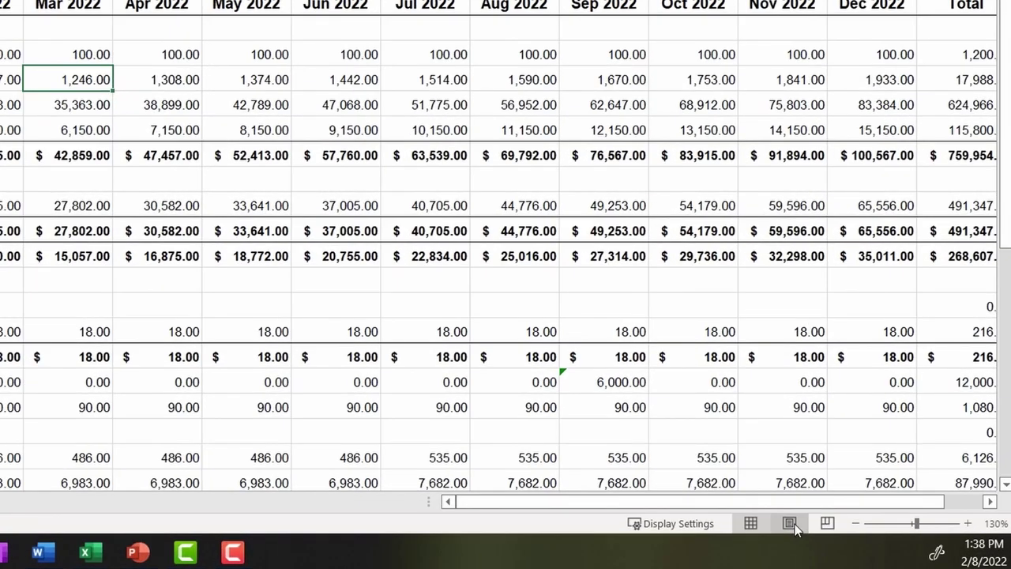
{"action": "left_click", "coordinate": [790, 524]}
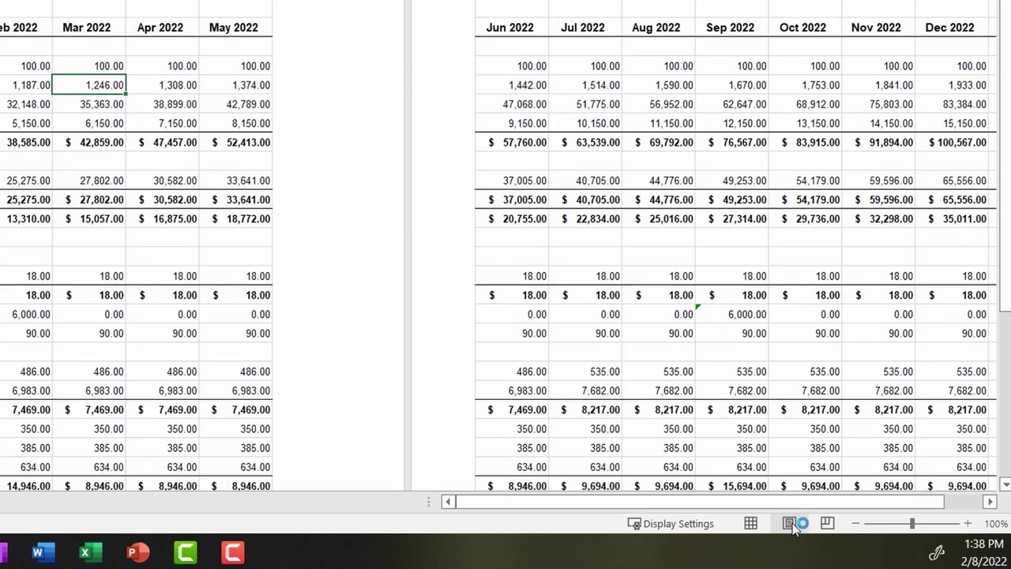
{"action": "left_click", "coordinate": [757, 524]}
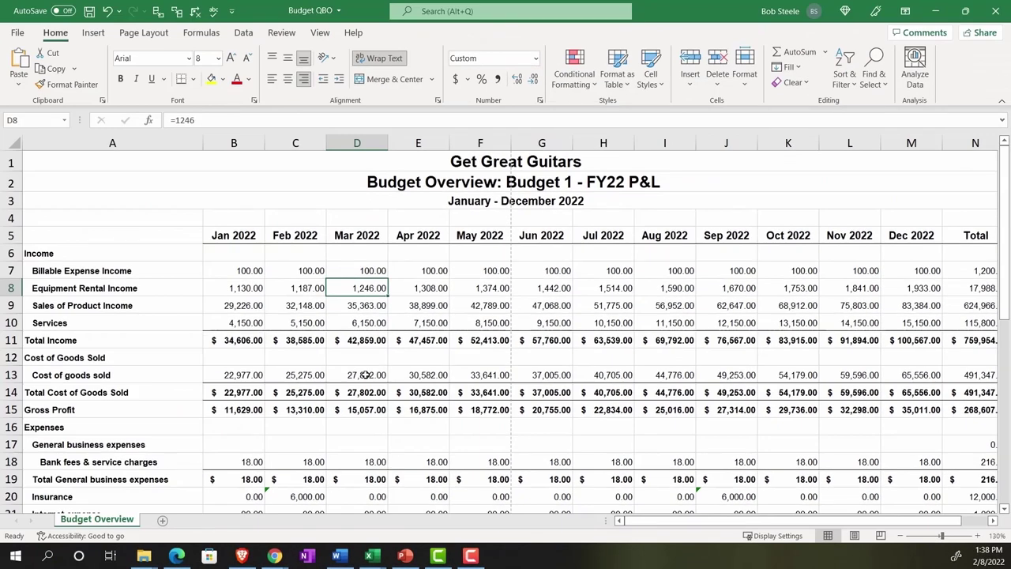
{"action": "scroll", "coordinate": [316, 379], "scroll_direction": "up", "scroll_amount": 2, "text": "ctrl"}
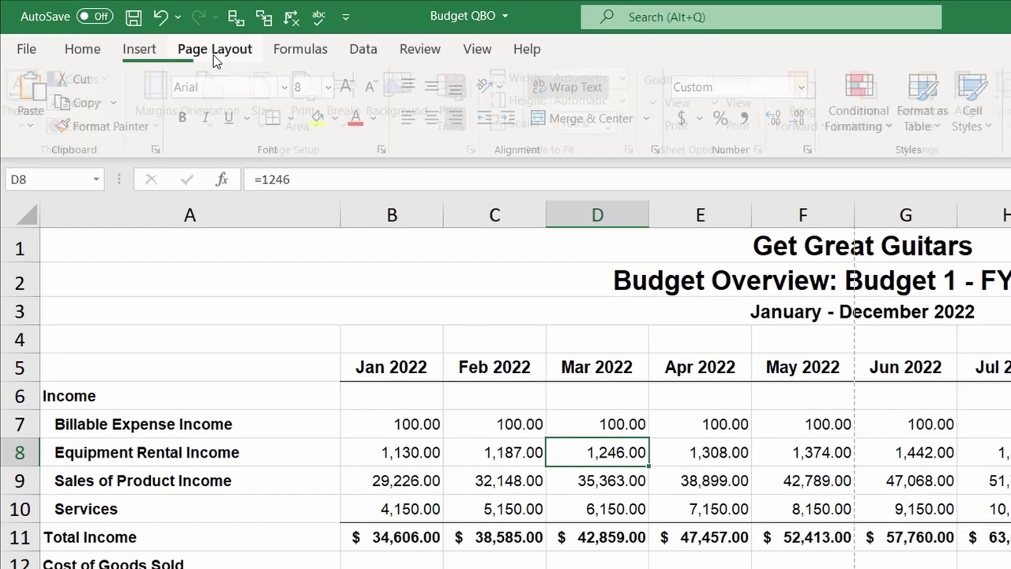
Step: Set the page orientation of the Budget Overview sheet to Landscape
{"action": "left_click", "coordinate": [144, 34]}
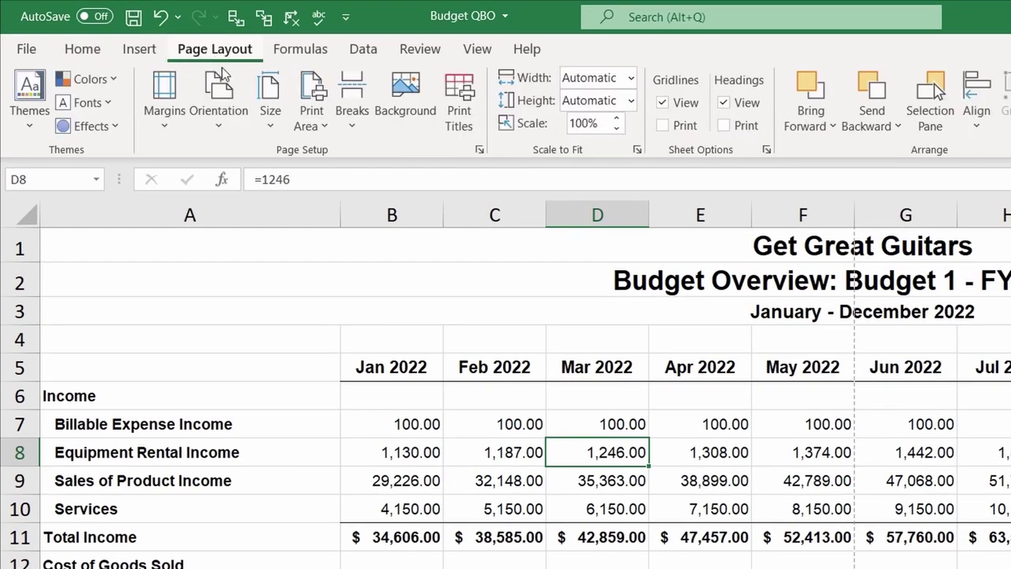
{"action": "left_click", "coordinate": [230, 121]}
{"action": "left_click", "coordinate": [247, 209]}
Step: Unmerge the company name, report title and date range headings in rows 1 to 3 of the sheet
{"action": "left_click", "coordinate": [188, 239]}
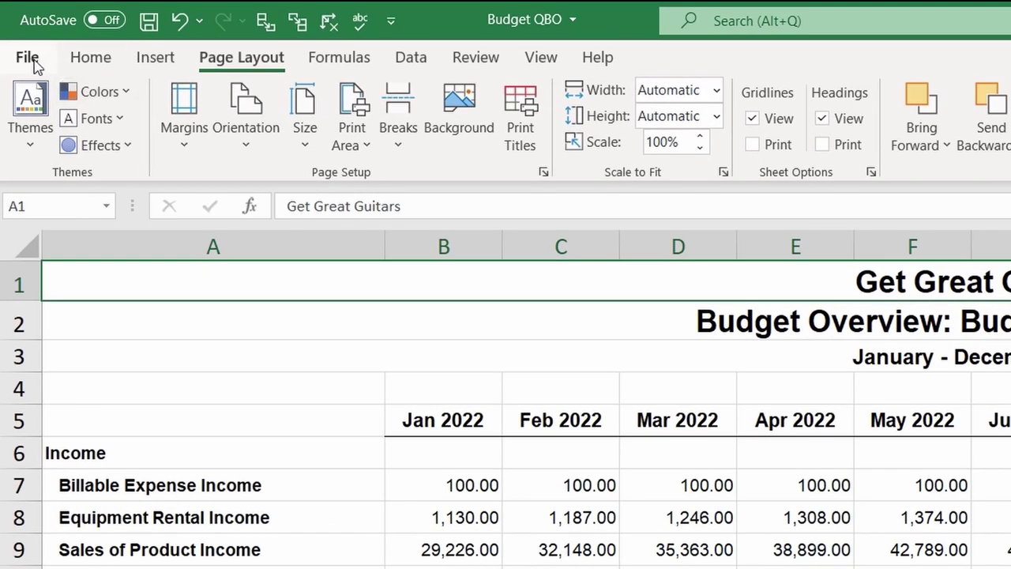
{"action": "left_click", "coordinate": [27, 59]}
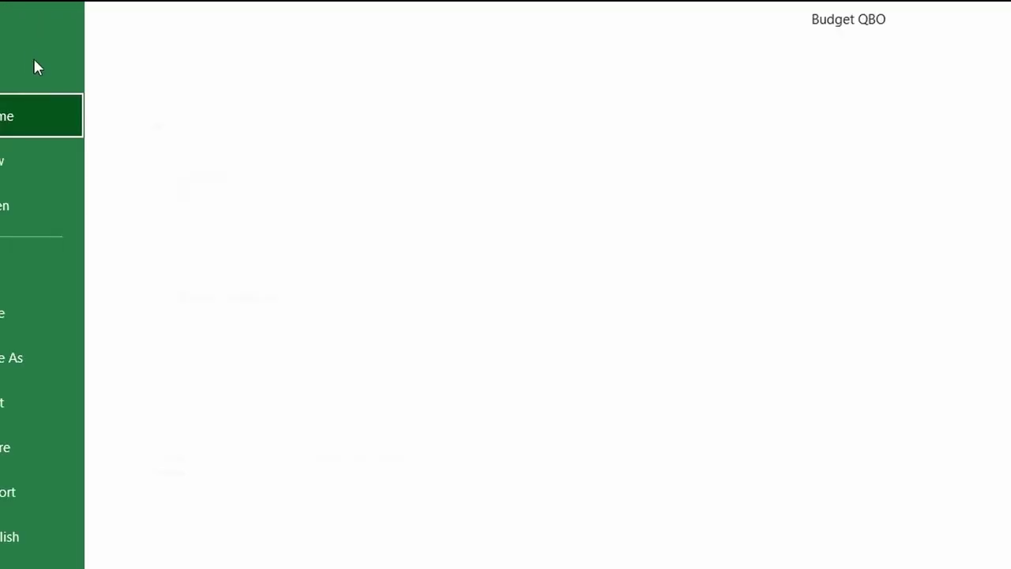
{"action": "left_click", "coordinate": [32, 64]}
{"action": "left_click", "coordinate": [77, 62]}
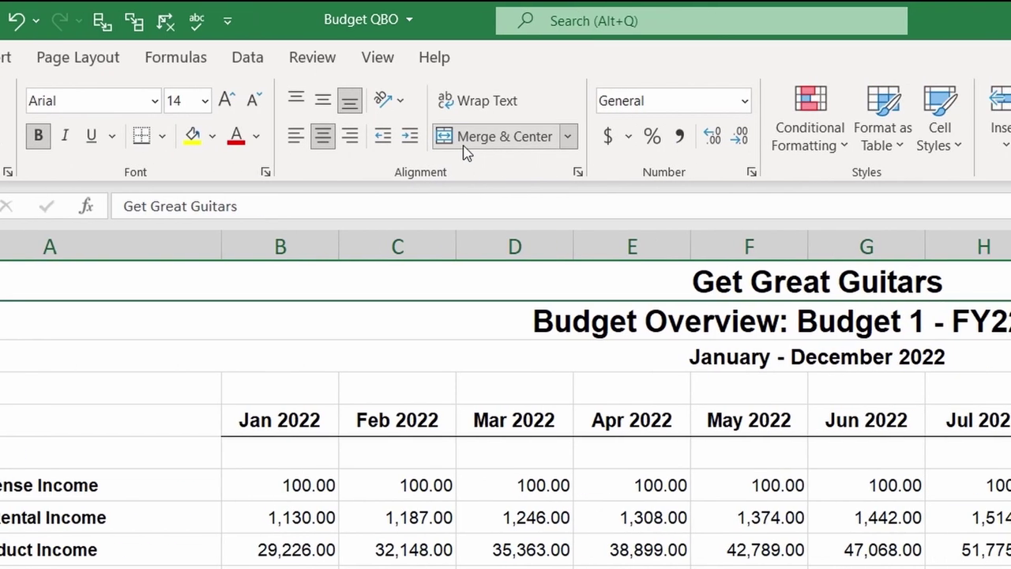
{"action": "left_click", "coordinate": [466, 152]}
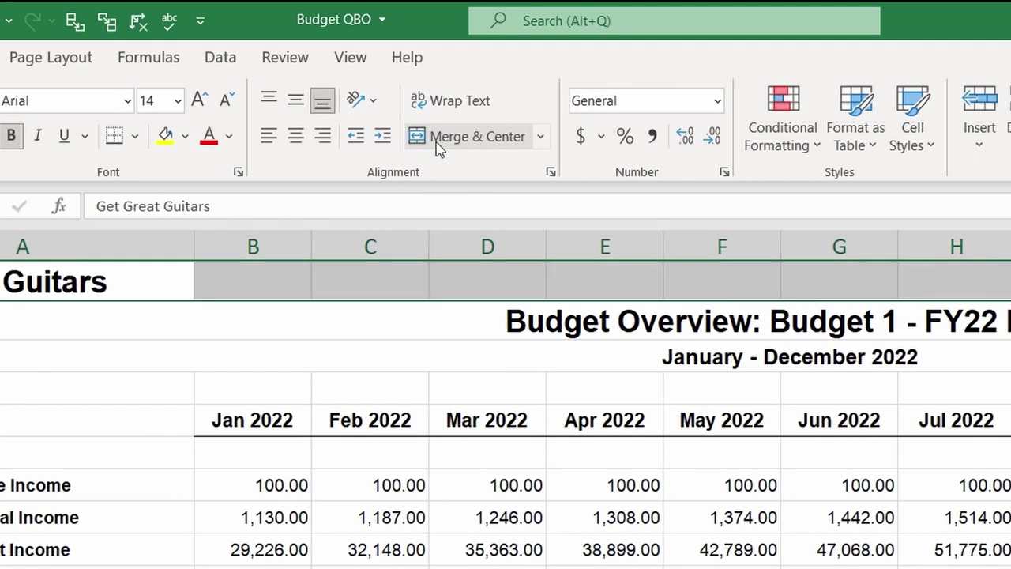
{"action": "left_click", "coordinate": [52, 320]}
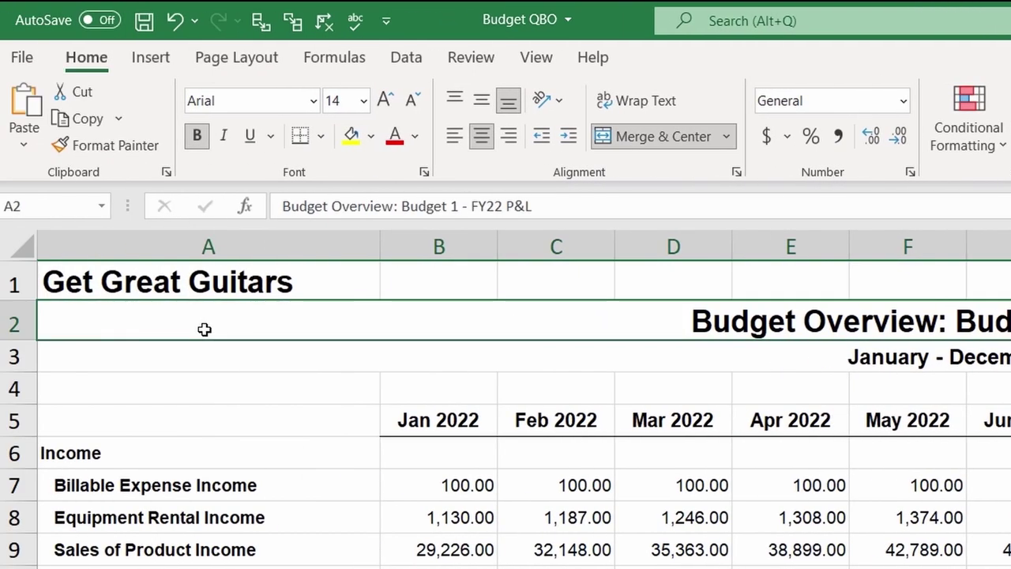
{"action": "left_click", "coordinate": [642, 140]}
{"action": "left_click", "coordinate": [264, 357]}
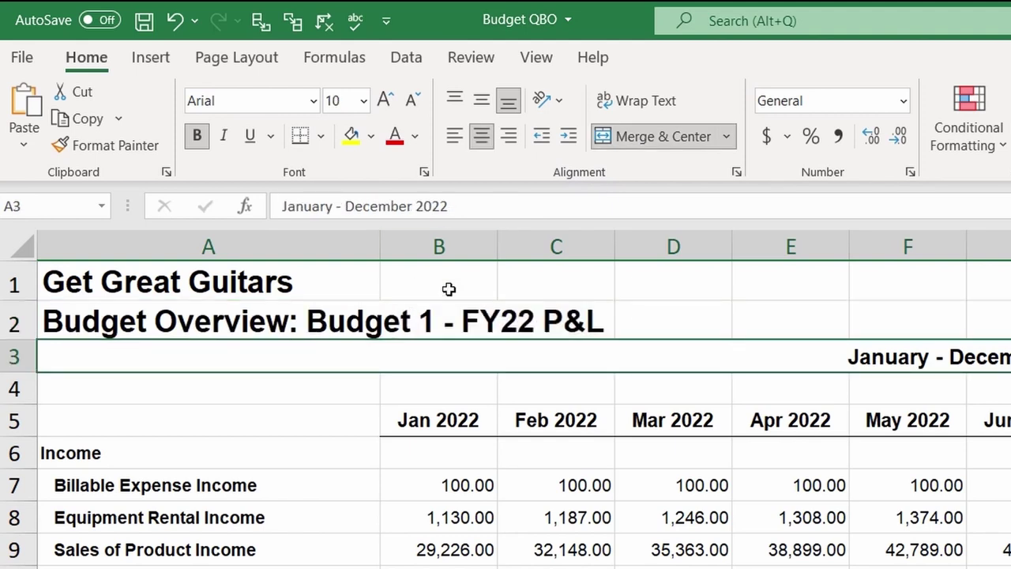
{"action": "left_click", "coordinate": [638, 139]}
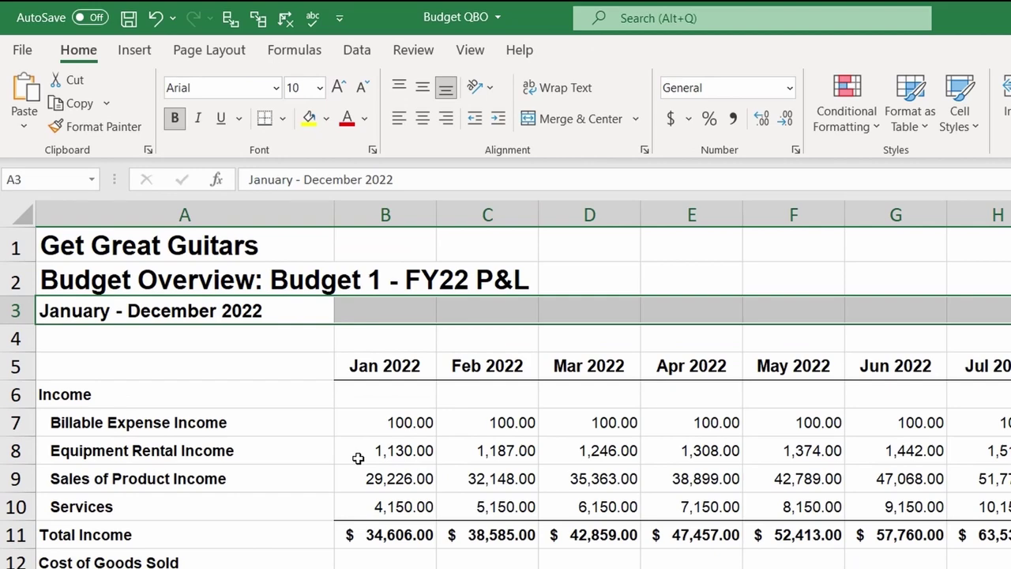
Step: Delete row 41, which holds the report's date and accounting basis footer
{"action": "scroll", "coordinate": [305, 471], "scroll_direction": "down", "scroll_amount": 5}
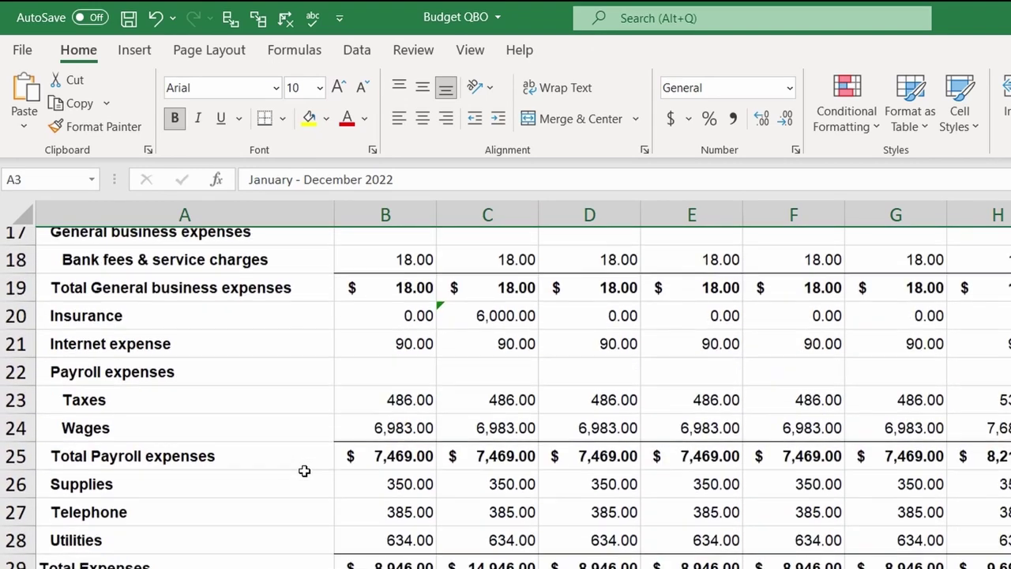
{"action": "scroll", "coordinate": [304, 471], "scroll_direction": "down", "scroll_amount": 3}
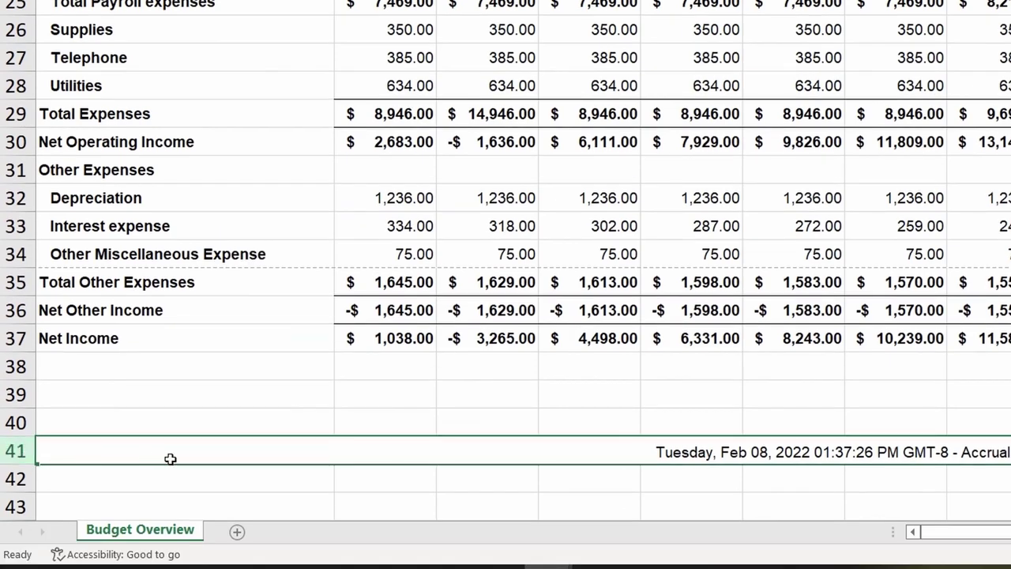
{"action": "right_click", "coordinate": [169, 456]}
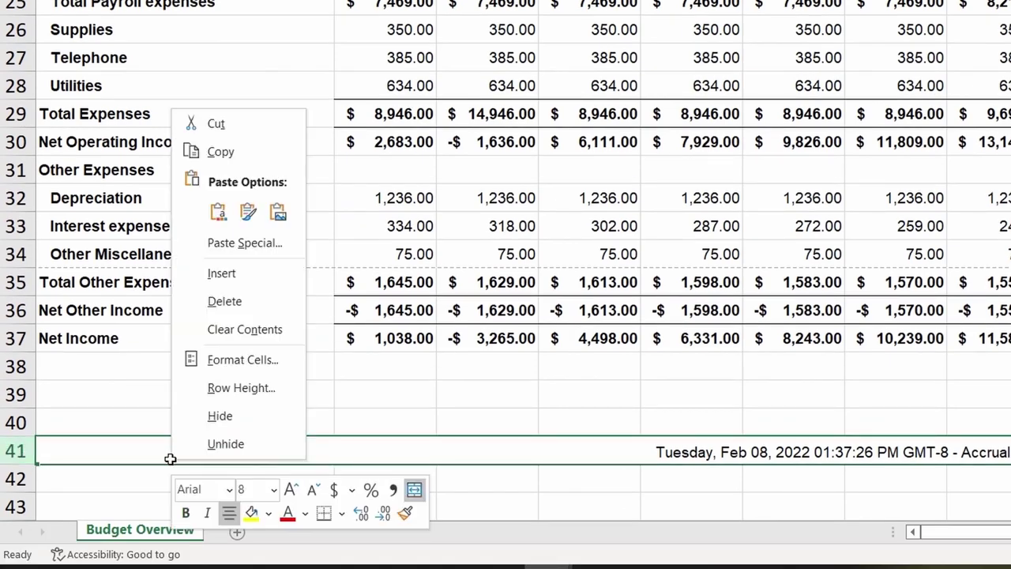
{"action": "left_click", "coordinate": [224, 301]}
{"action": "scroll", "coordinate": [627, 340], "scroll_direction": "up", "scroll_amount": 8}
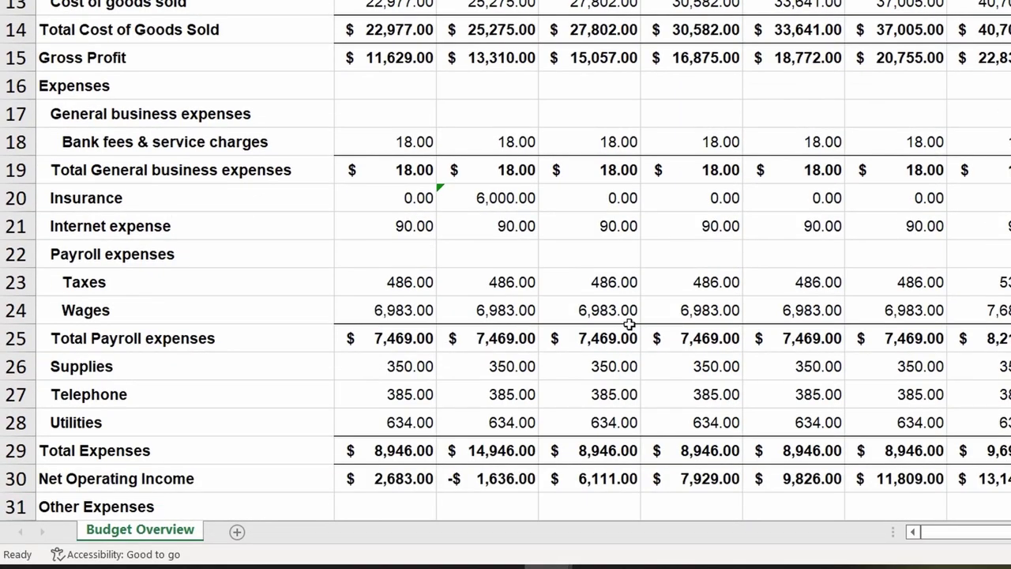
Step: Narrow column A, which holds the account names, by a small amount
{"action": "left_click", "coordinate": [751, 171]}
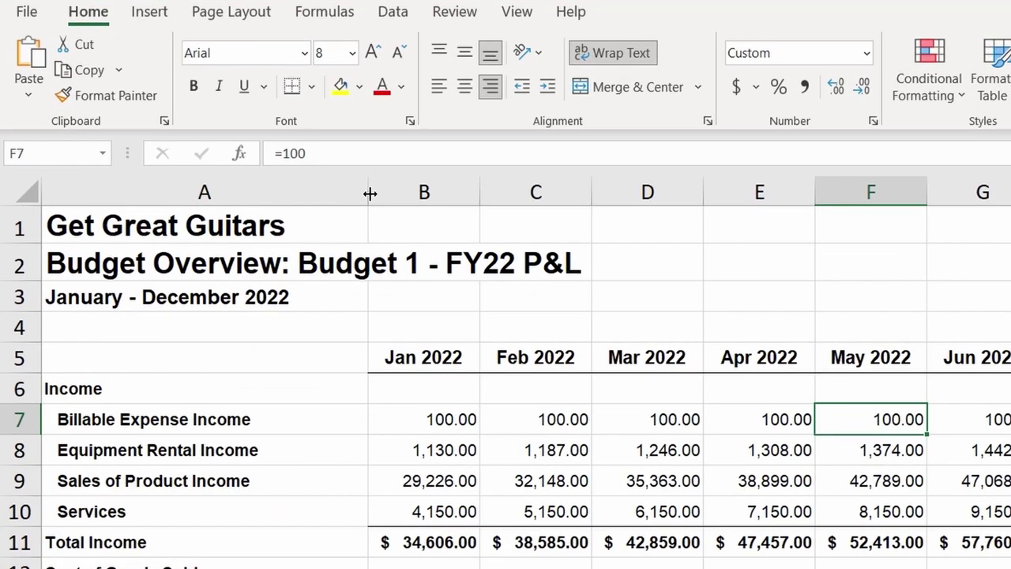
{"action": "left_click_drag", "start_coordinate": [228, 143], "coordinate": [228, 144]}
{"action": "left_click_drag", "start_coordinate": [352, 193], "coordinate": [331, 193]}
Step: Examine the monthly budget columns across to the Total column and down to the Net Income row
{"action": "left_click", "coordinate": [721, 341]}
{"action": "key", "text": "Right"}
{"action": "key", "text": "Right"}
{"action": "key", "text": "Right"}
{"action": "key", "text": "Right"}
{"action": "key", "text": "Right"}
{"action": "key", "text": "Right"}
{"action": "key", "text": "Right"}
{"action": "key", "text": "Right"}
{"action": "key", "text": "Right"}
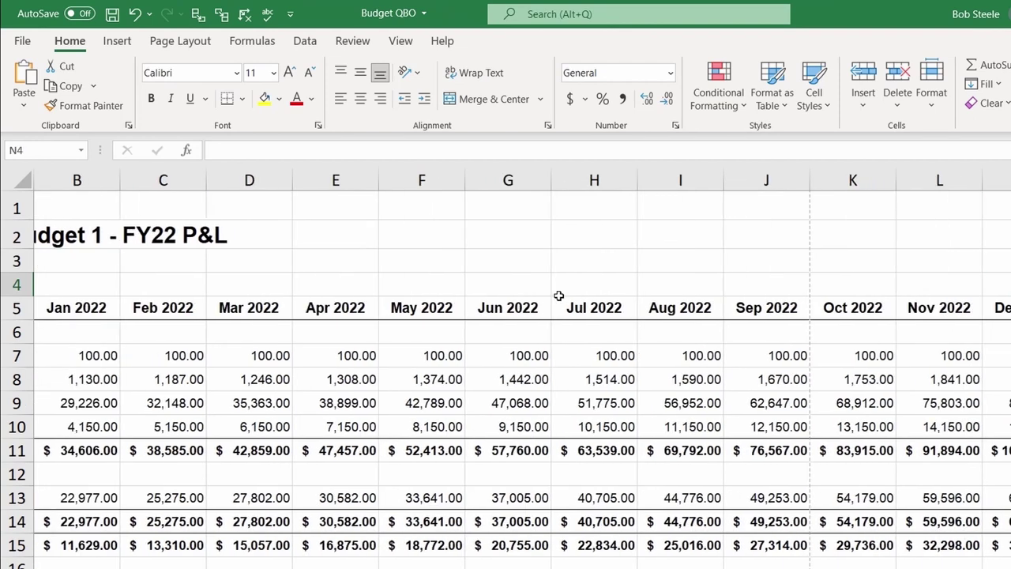
{"action": "key", "text": "Left"}
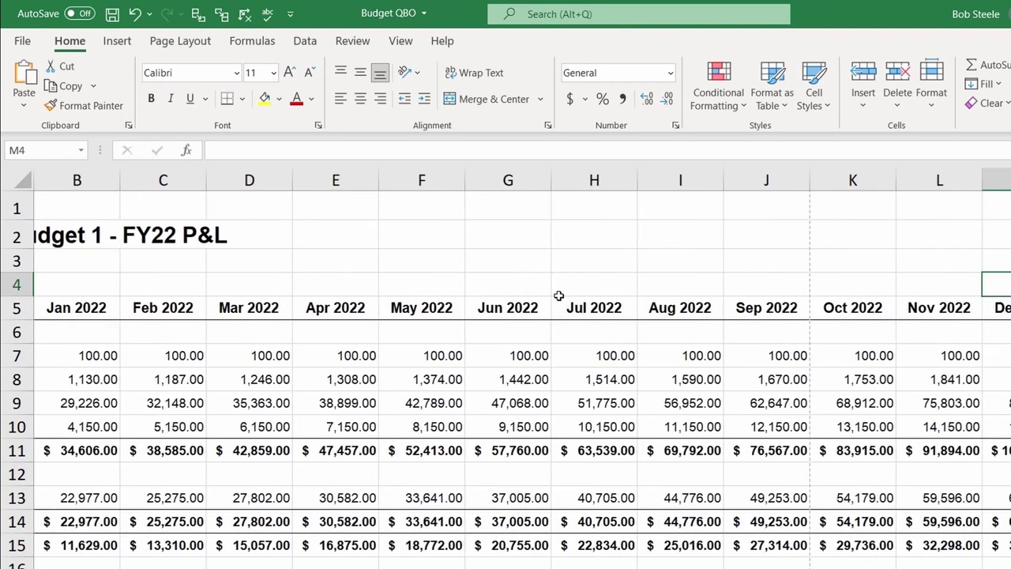
{"action": "scroll", "coordinate": [569, 314], "scroll_direction": "down", "scroll_amount": 4}
{"action": "scroll", "coordinate": [569, 317], "scroll_direction": "down", "scroll_amount": 3}
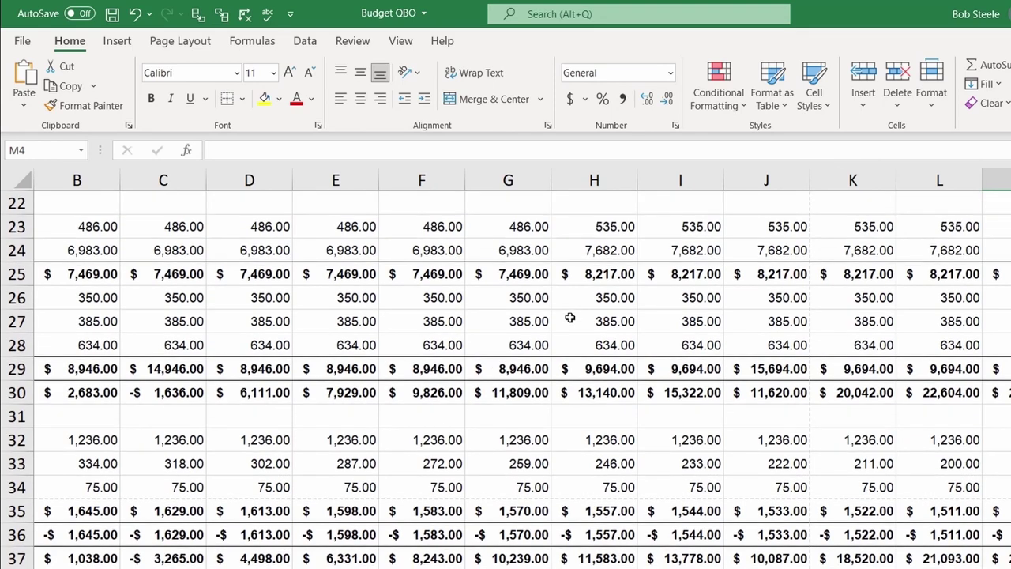
{"action": "scroll", "coordinate": [570, 317], "scroll_direction": "up", "scroll_amount": 7}
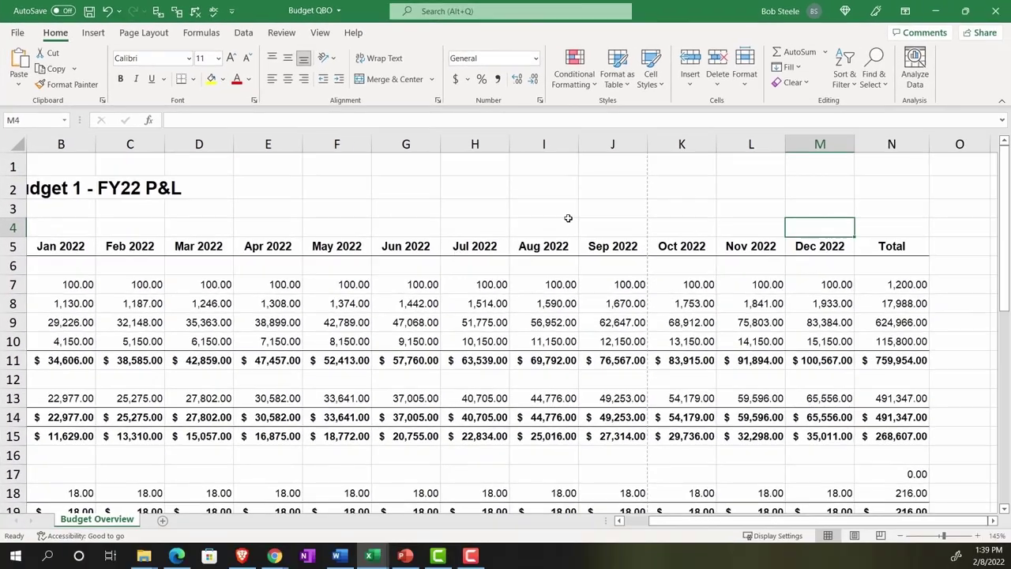
Step: AutoFit the widths of columns B through N, covering the twelve months and the Total
{"action": "left_click_drag", "start_coordinate": [875, 138], "coordinate": [268, 144]}
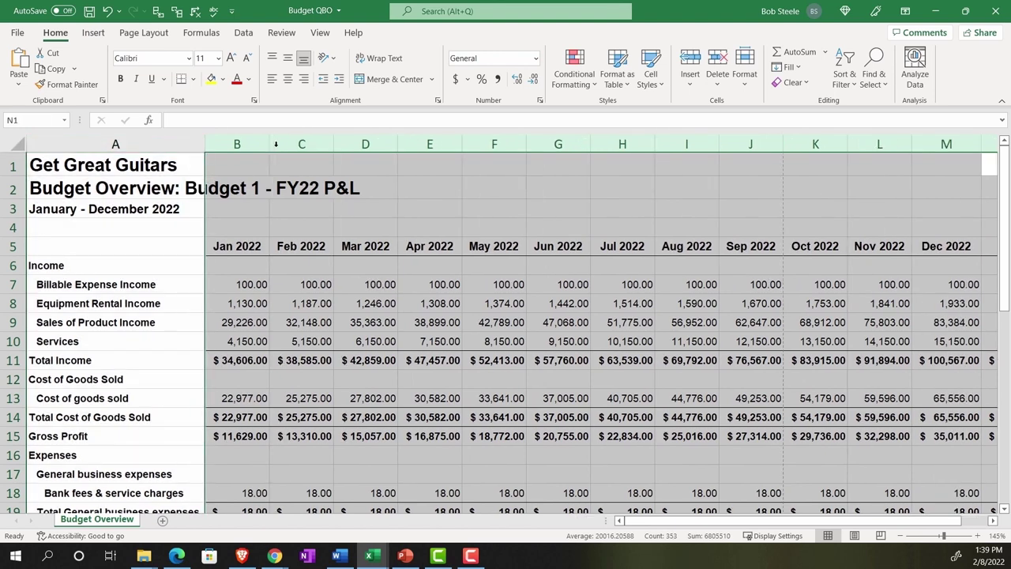
{"action": "left_click", "coordinate": [511, 316]}
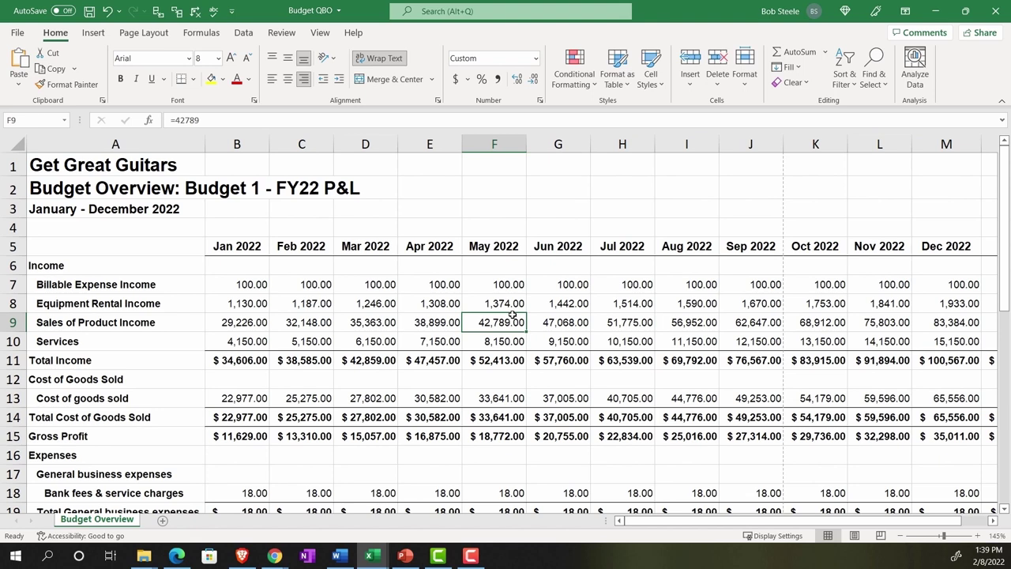
Step: Review the resized columns along the Sales of Product Income row out past the Total and back to column A
{"action": "key", "text": "Right"}
{"action": "key", "text": "Right"}
{"action": "key", "text": "Right"}
{"action": "key", "text": "Right"}
{"action": "key", "text": "Right"}
{"action": "key", "text": "Right"}
{"action": "key", "text": "Right"}
{"action": "key", "text": "Right"}
{"action": "key", "text": "Right"}
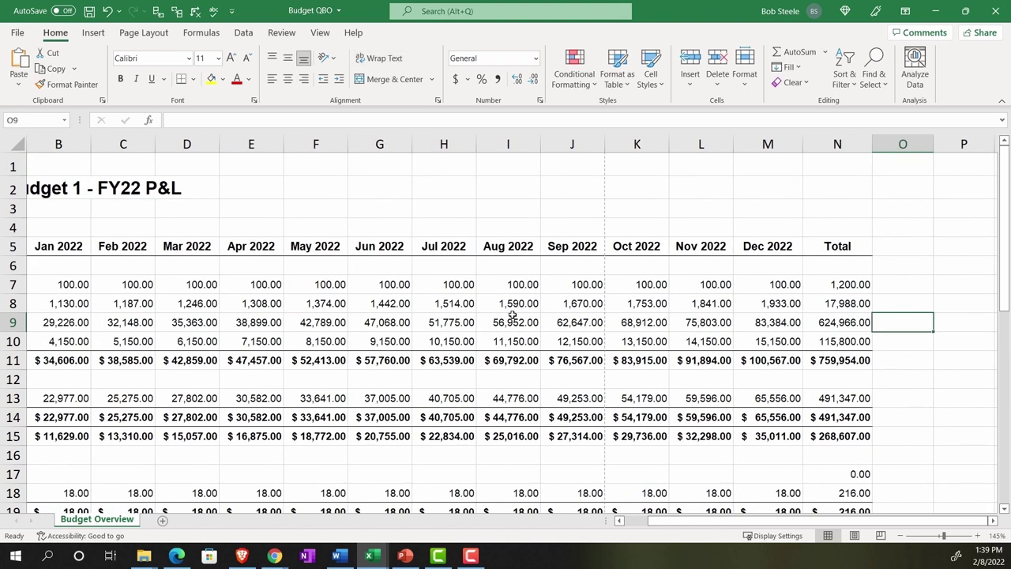
{"action": "key", "text": "Left"}
{"action": "key", "text": "Left"}
{"action": "key", "text": "Left"}
{"action": "key", "text": "Left"}
{"action": "key", "text": "Left"}
{"action": "key", "text": "Left"}
{"action": "key", "text": "Left"}
{"action": "key", "text": "Left"}
{"action": "key", "text": "Left"}
{"action": "key", "text": "Left"}
{"action": "key", "text": "Left"}
{"action": "key", "text": "Left"}
{"action": "key", "text": "Left"}
{"action": "key", "text": "Left"}
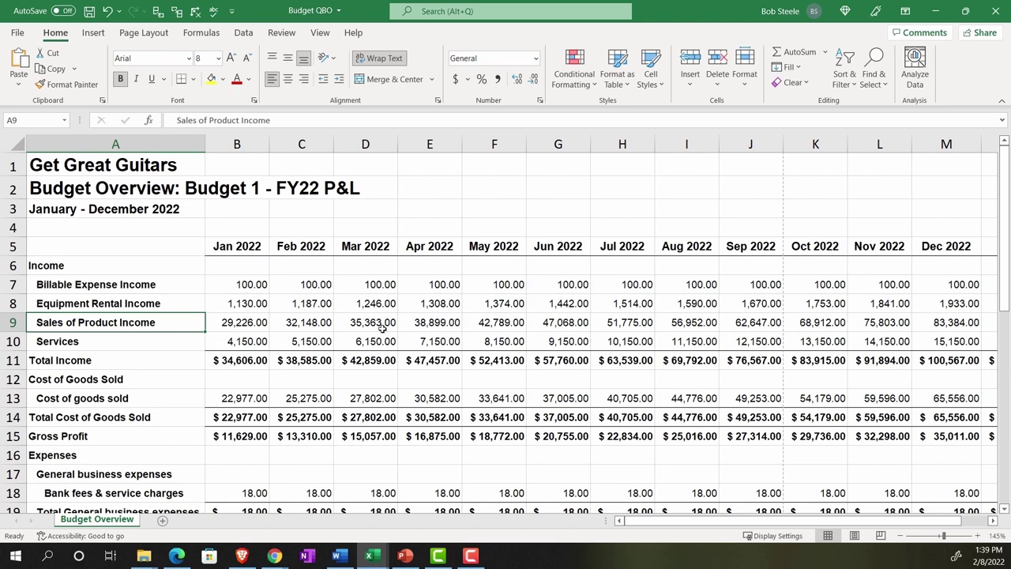
Step: Narrow column A further so that it just fits the Equipment Rental Income label
{"action": "scroll", "coordinate": [118, 348], "scroll_direction": "down", "scroll_amount": 1}
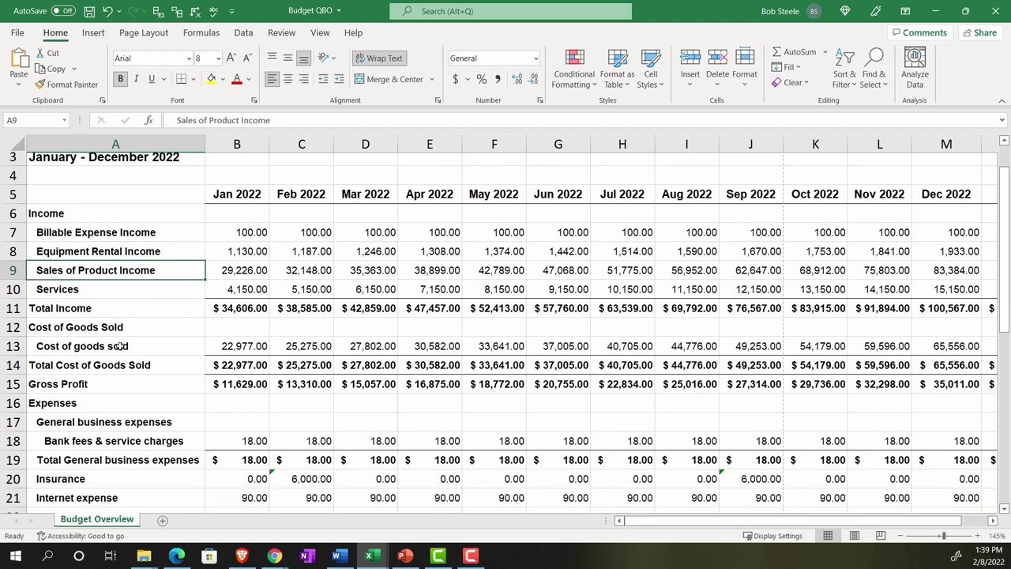
{"action": "scroll", "coordinate": [99, 352], "scroll_direction": "down", "scroll_amount": 6}
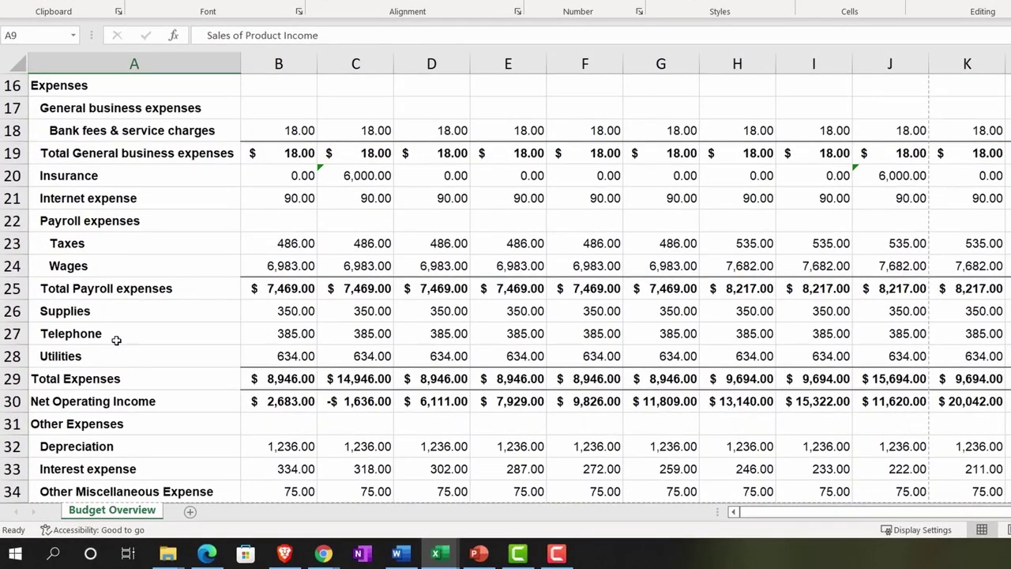
{"action": "scroll", "coordinate": [140, 300], "scroll_direction": "up", "scroll_amount": 3}
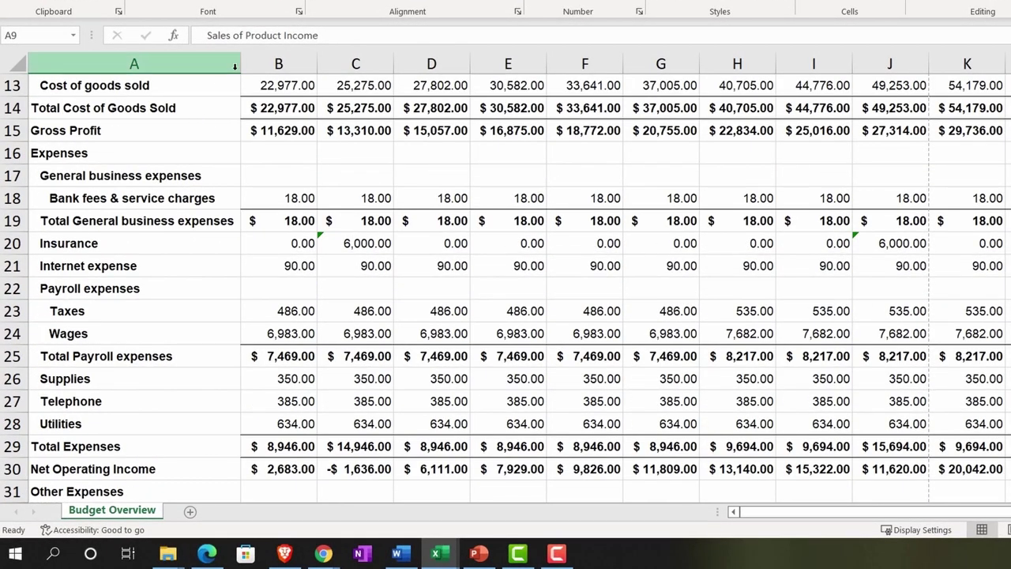
{"action": "left_click_drag", "start_coordinate": [236, 62], "coordinate": [197, 62]}
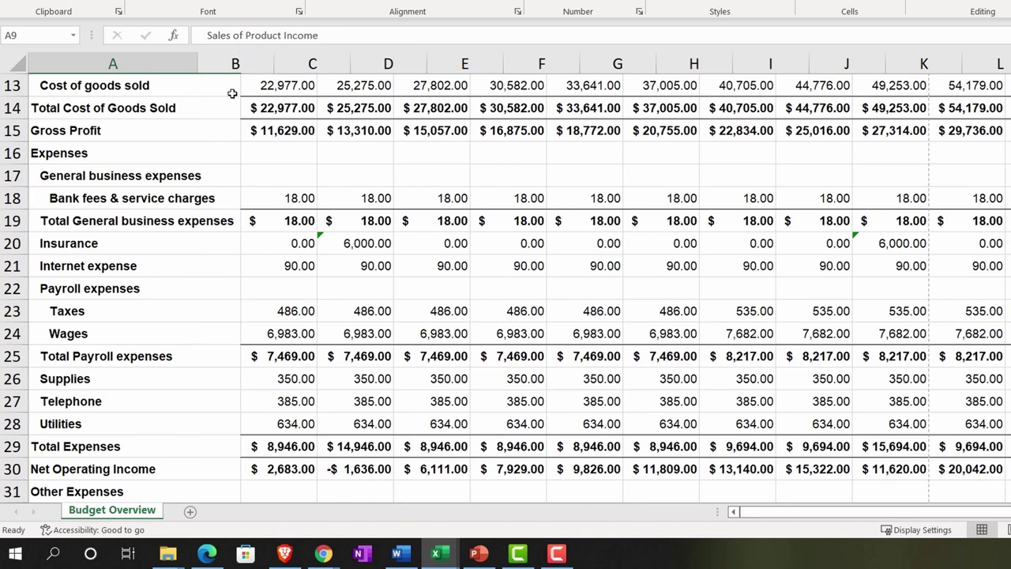
{"action": "scroll", "coordinate": [655, 309], "scroll_direction": "up", "scroll_amount": 4}
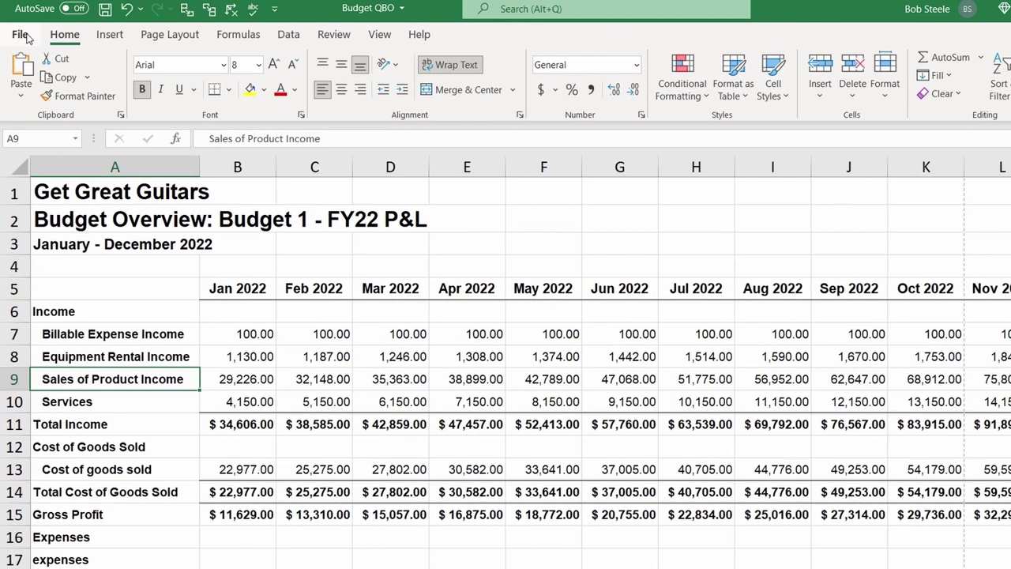
Step: Set the print scaling to Fit All Columns on One Page, and return to the Budget Overview sheet
{"action": "left_click", "coordinate": [22, 35]}
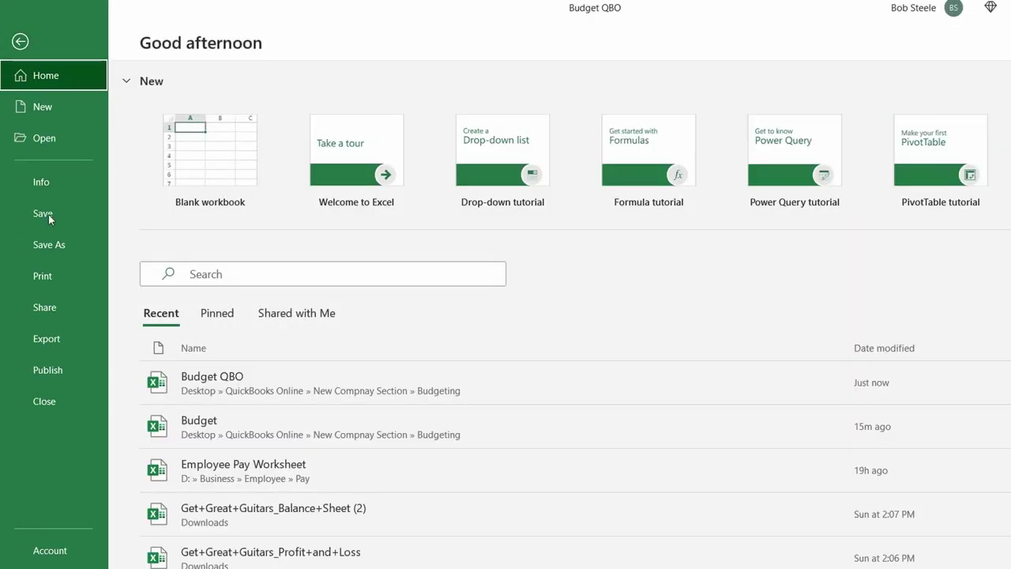
{"action": "left_click", "coordinate": [50, 275]}
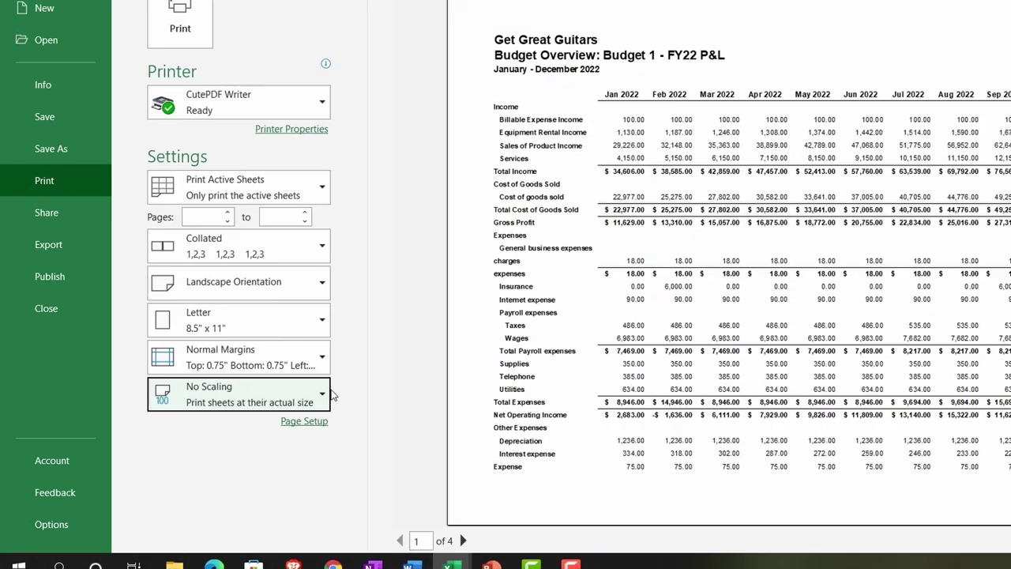
{"action": "left_click", "coordinate": [263, 404]}
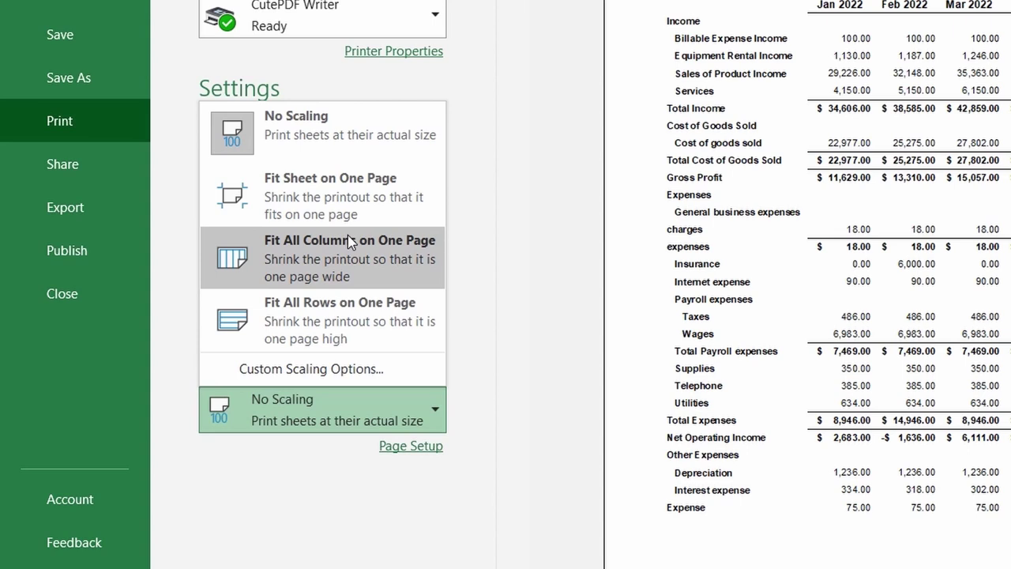
{"action": "left_click", "coordinate": [345, 274]}
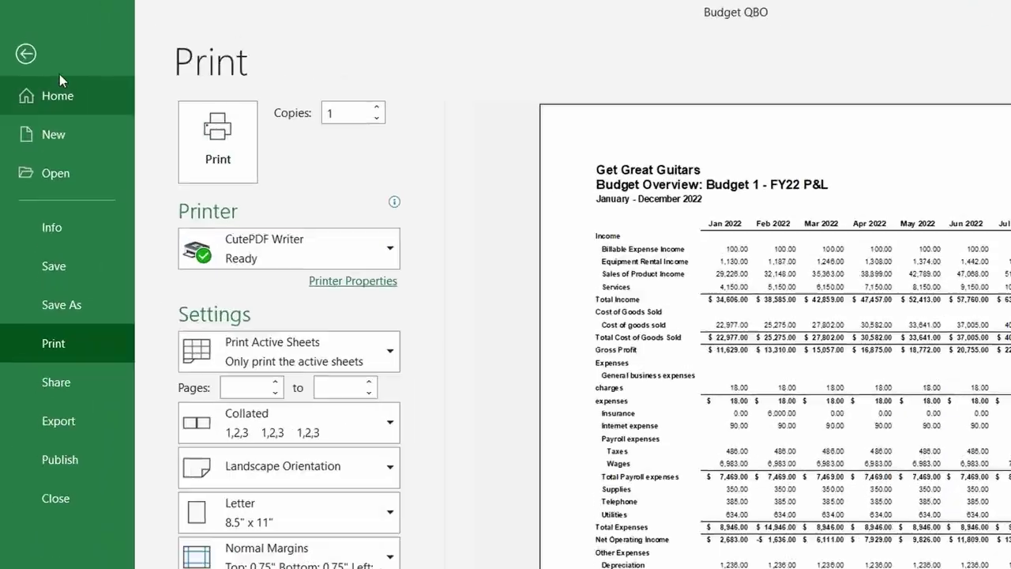
{"action": "left_click", "coordinate": [18, 39]}
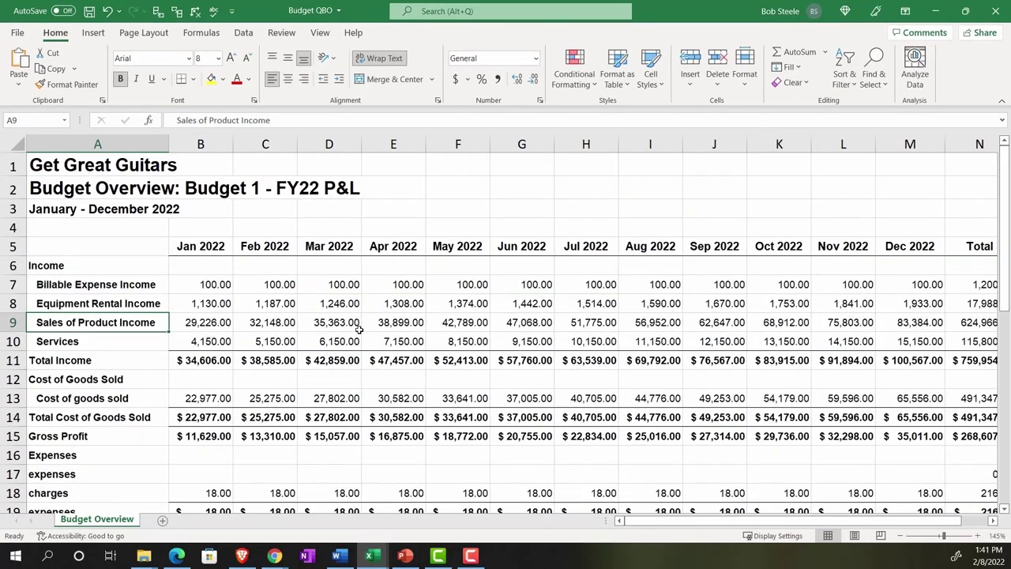
{"action": "left_click", "coordinate": [558, 324]}
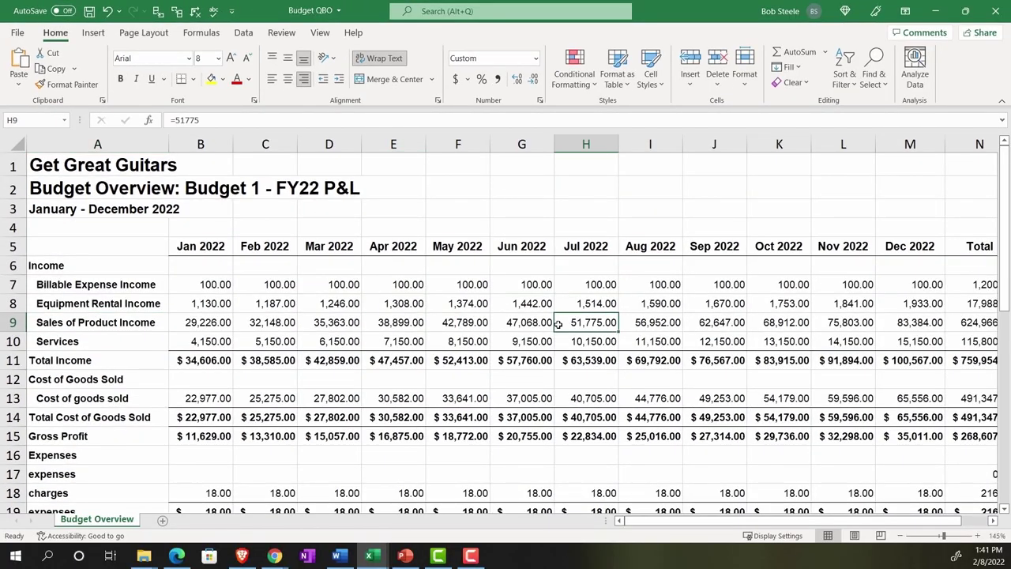